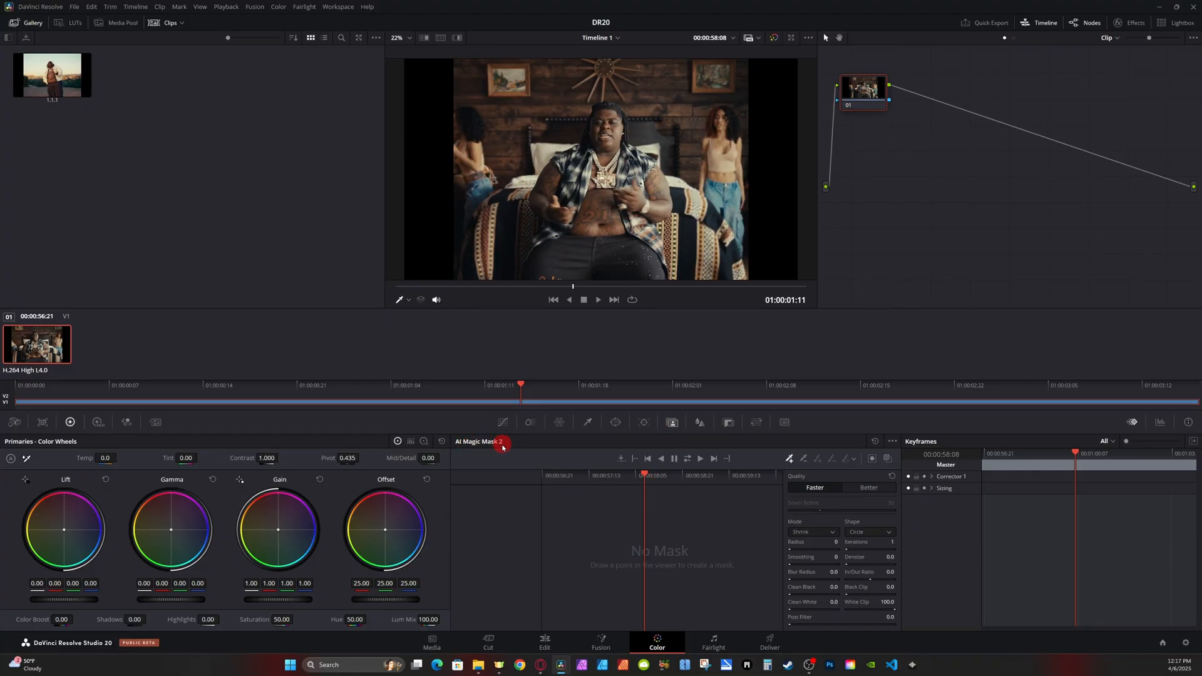
# - Try the legacy Magic Mask in its Person mode and return to AI Magic Mask 2
pyautogui.click(892, 442)
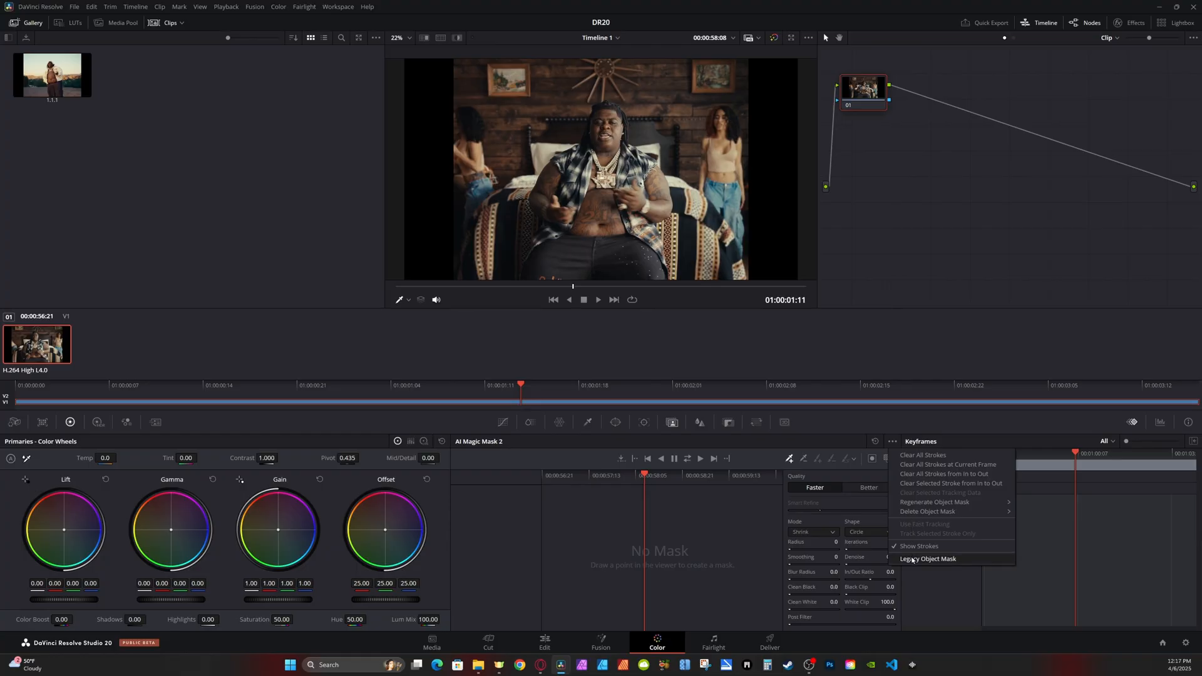
pyautogui.click(912, 559)
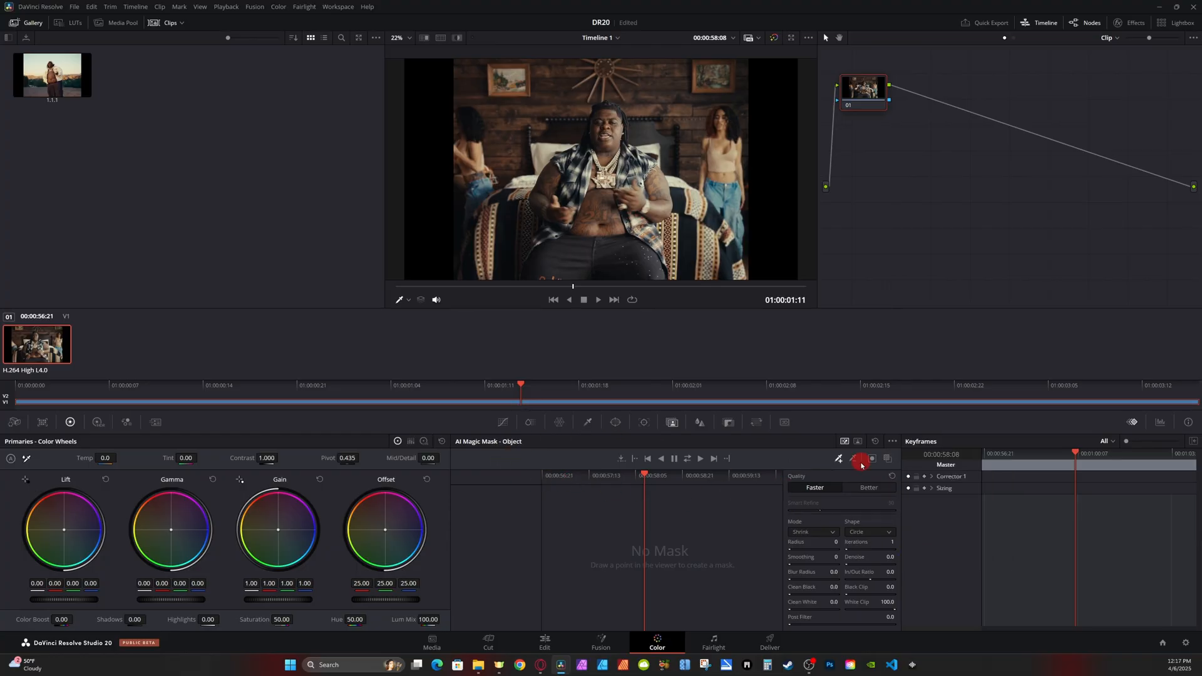
pyautogui.click(857, 442)
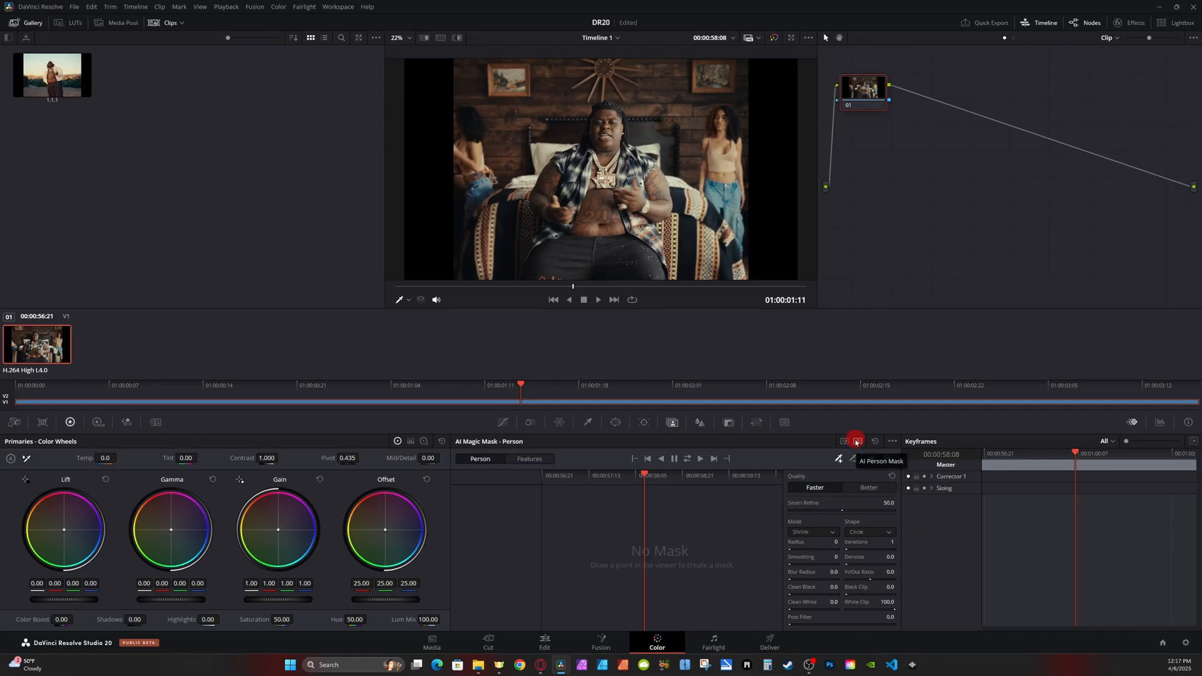
pyautogui.click(893, 441)
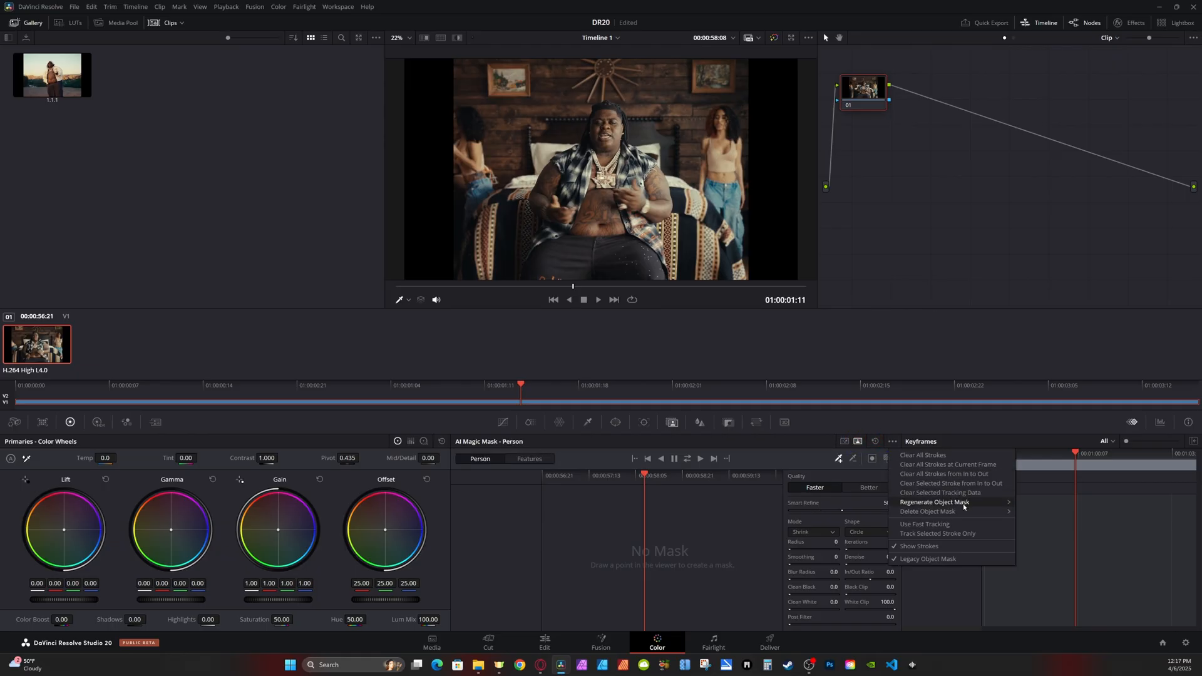
pyautogui.click(927, 559)
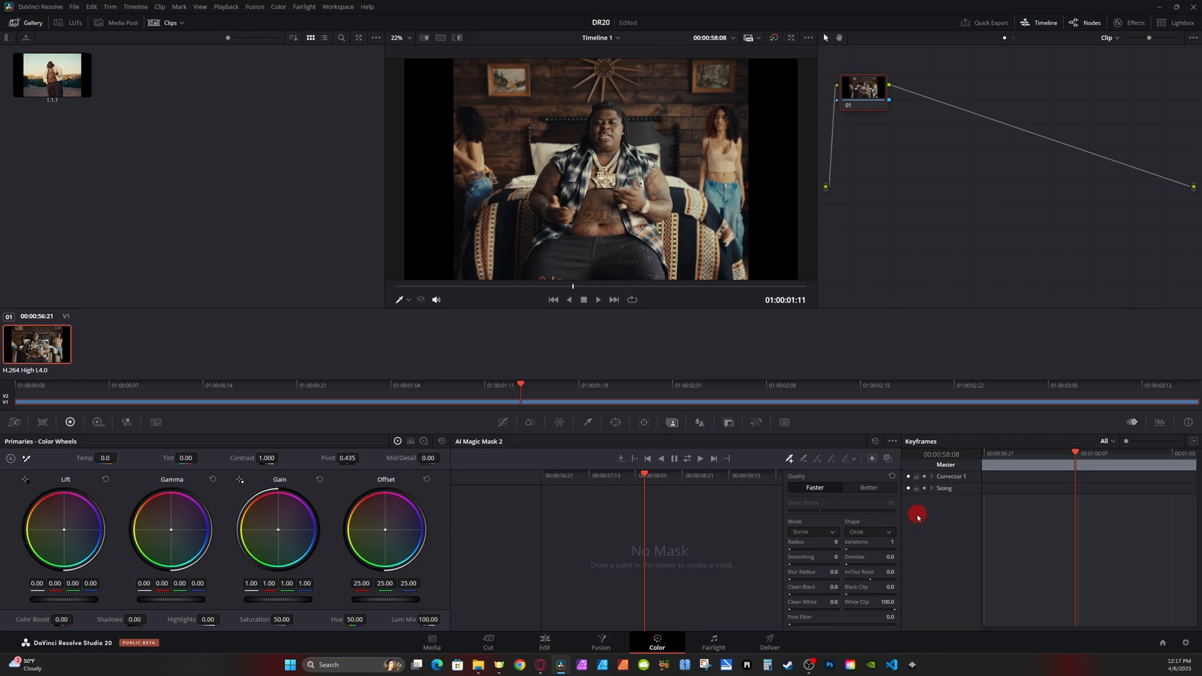
# - Enlarge the viewer, mask the seated man with points on his face, hair and upper arm, and show the mask overlay
pyautogui.hotkey('alt', 'f')
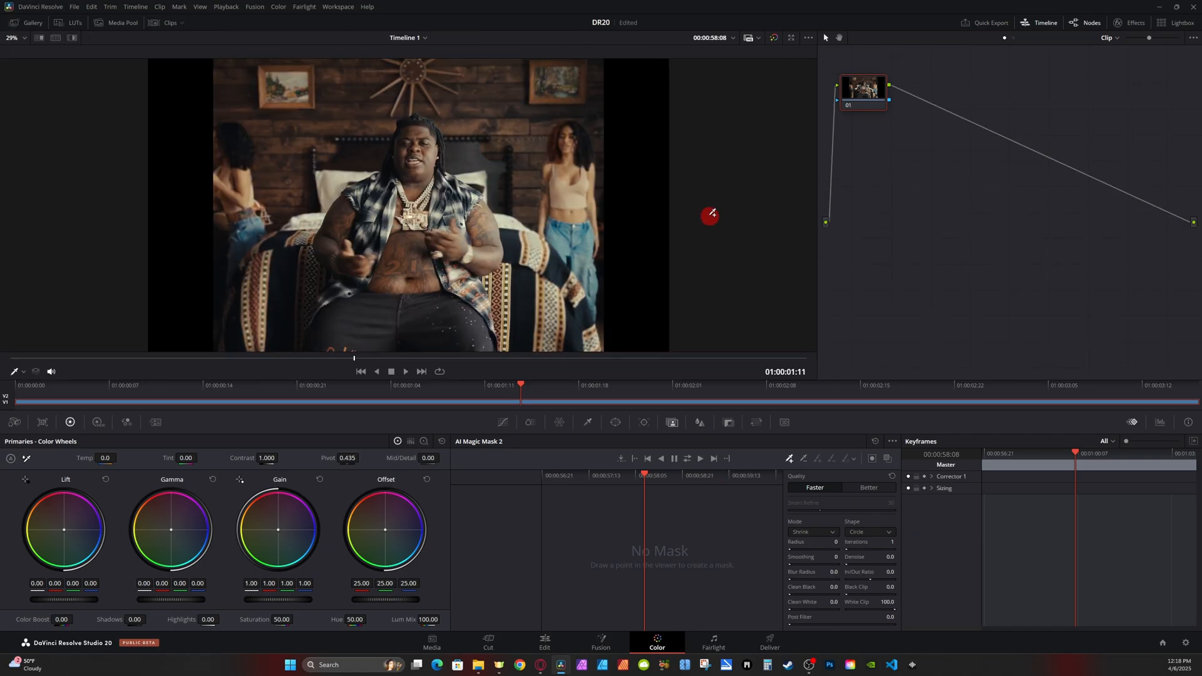
pyautogui.click(413, 133)
pyautogui.click(888, 460)
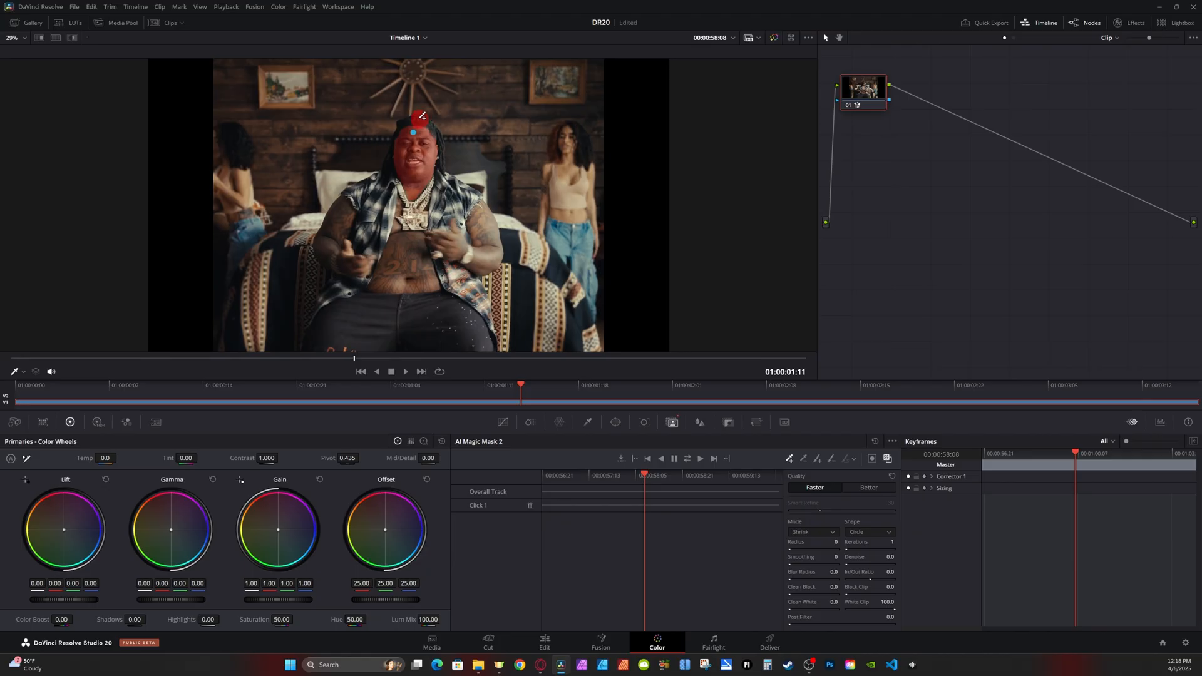
pyautogui.click(419, 118)
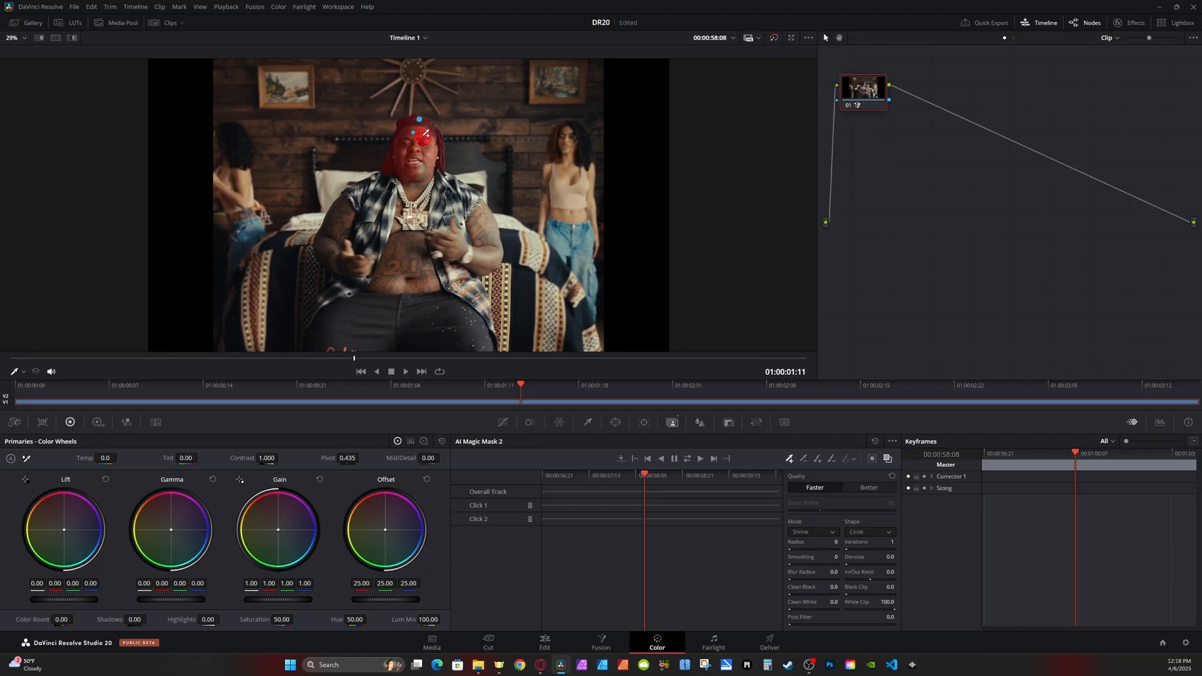
pyautogui.click(344, 220)
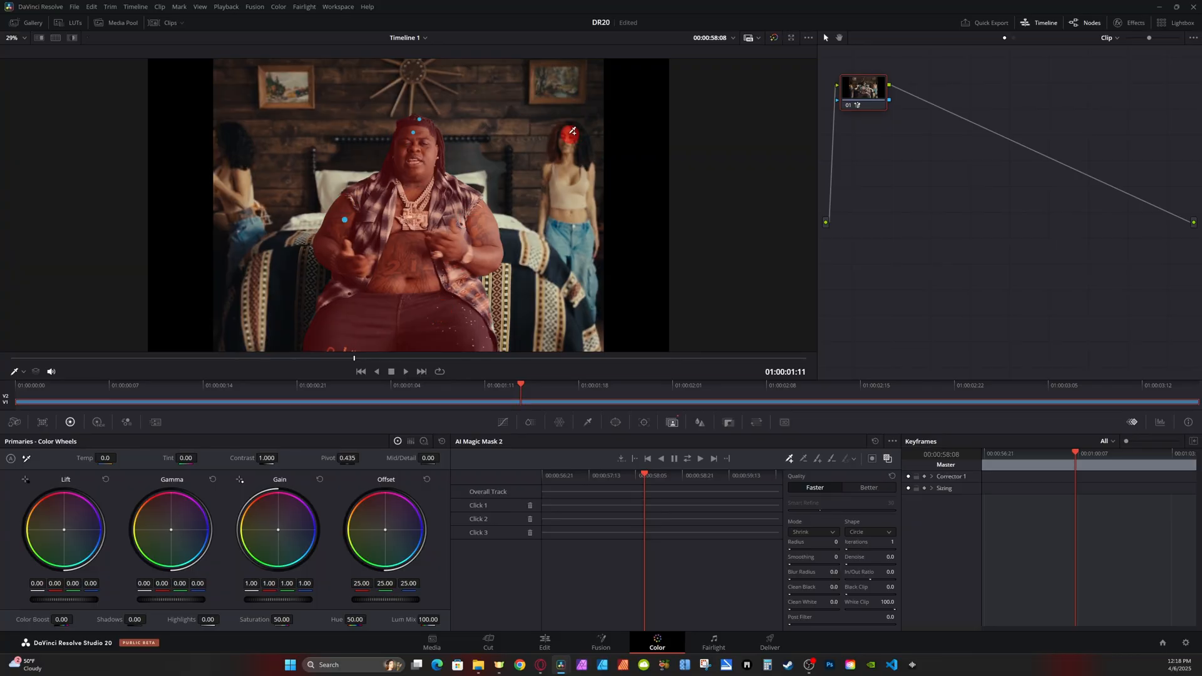
# - Add mask points on the right-hand woman's face, top and jeans, plus one on the seated man's trousers
pyautogui.click(569, 134)
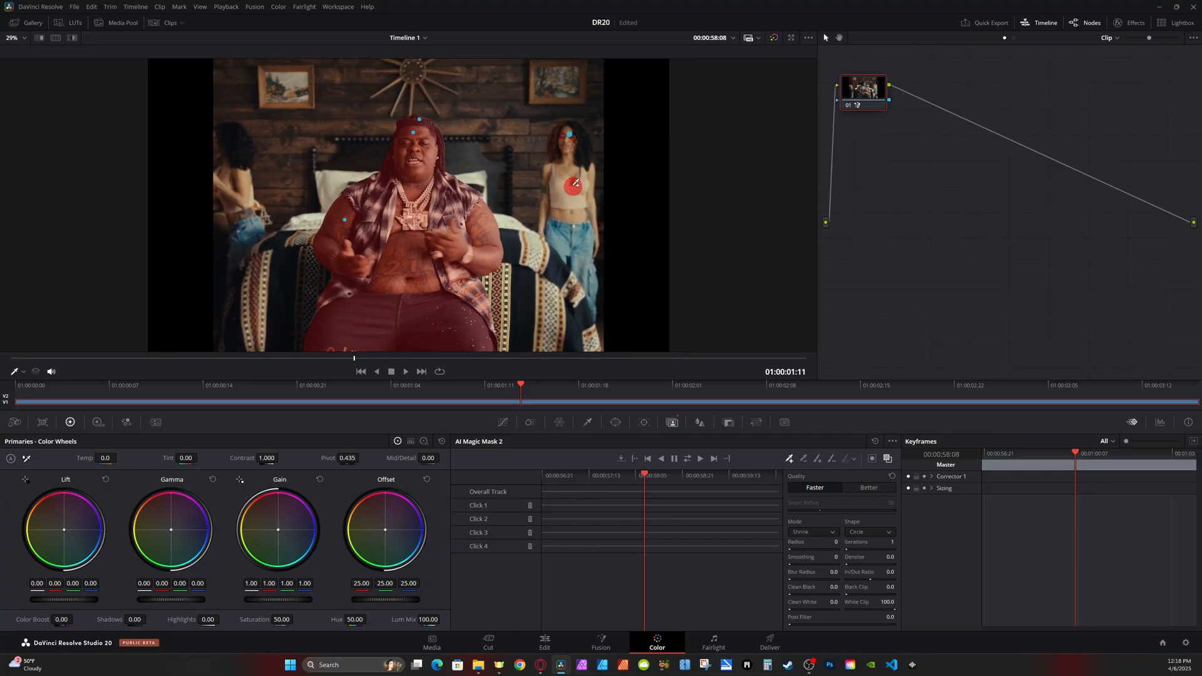
pyautogui.click(572, 185)
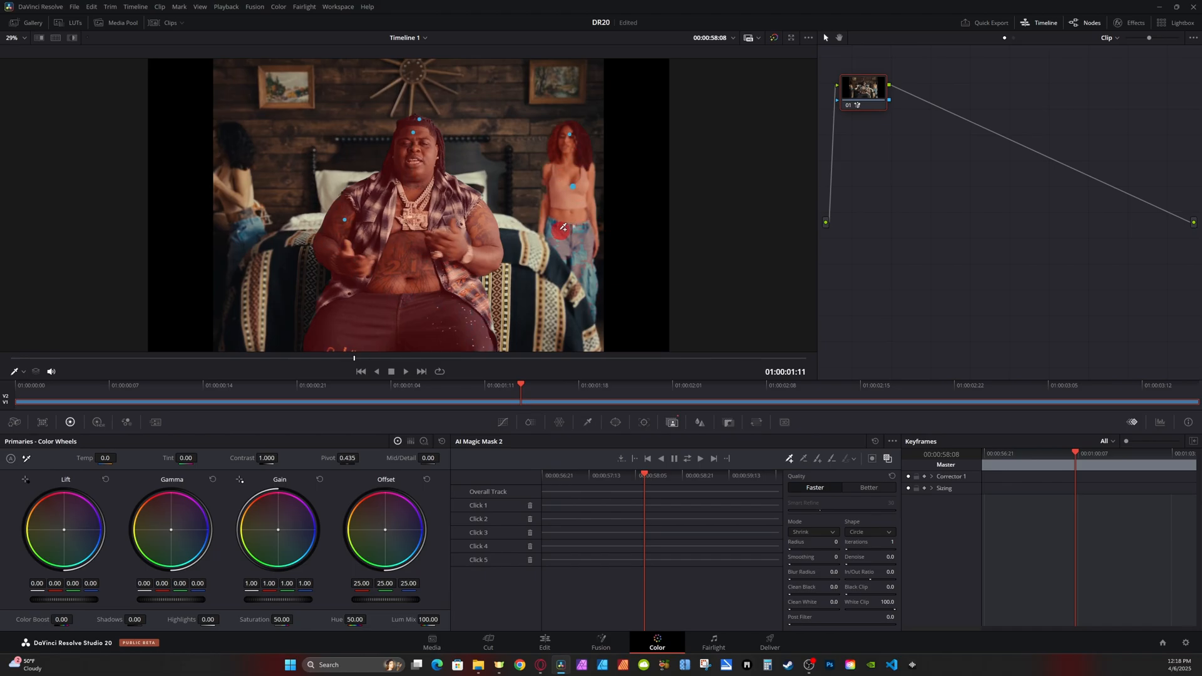
pyautogui.click(559, 230)
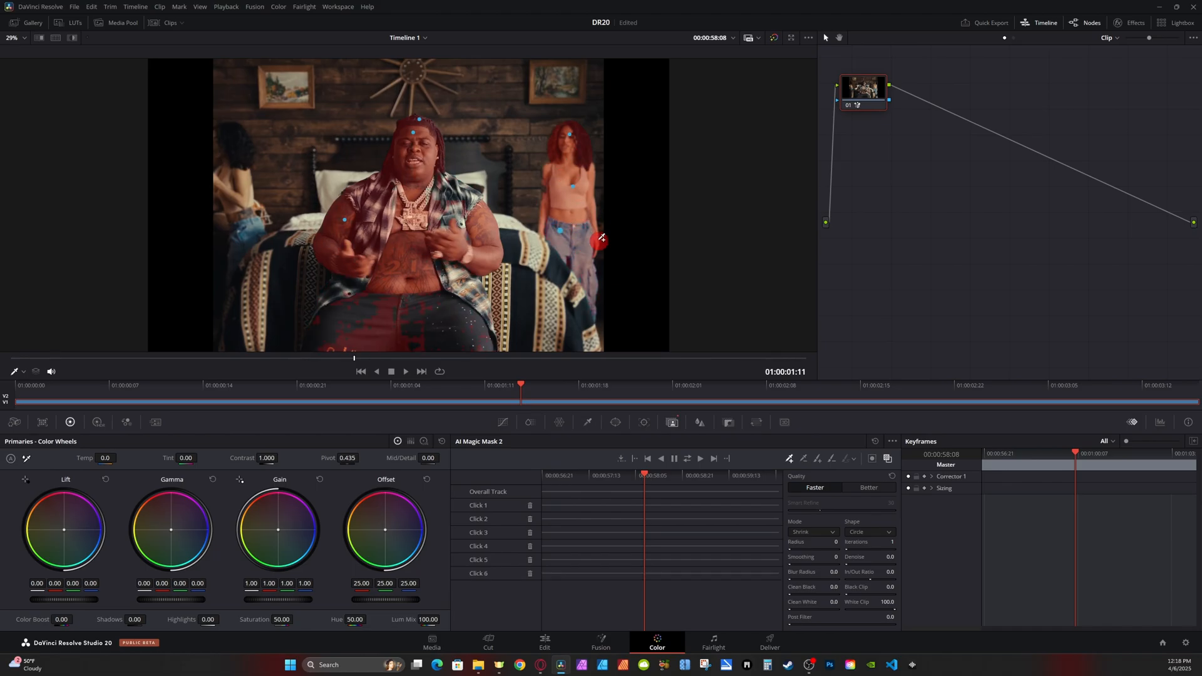
pyautogui.click(432, 318)
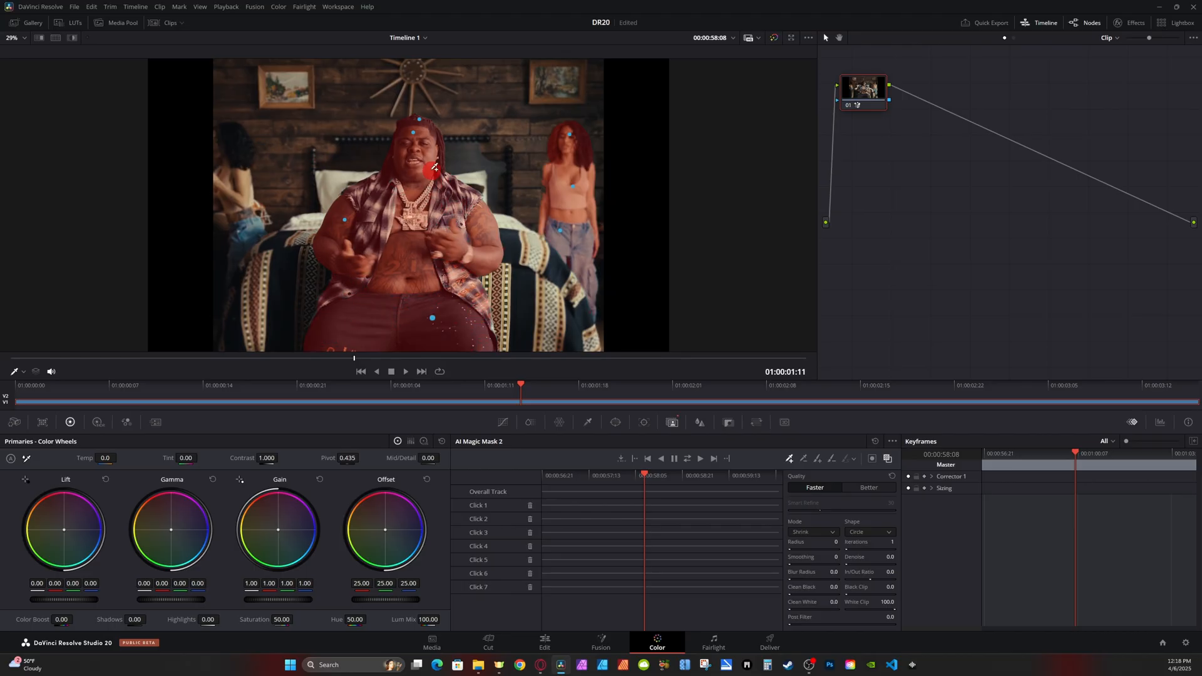
# - Track the mask forward and backward through the clip and play back the tracked result
pyautogui.click(686, 458)
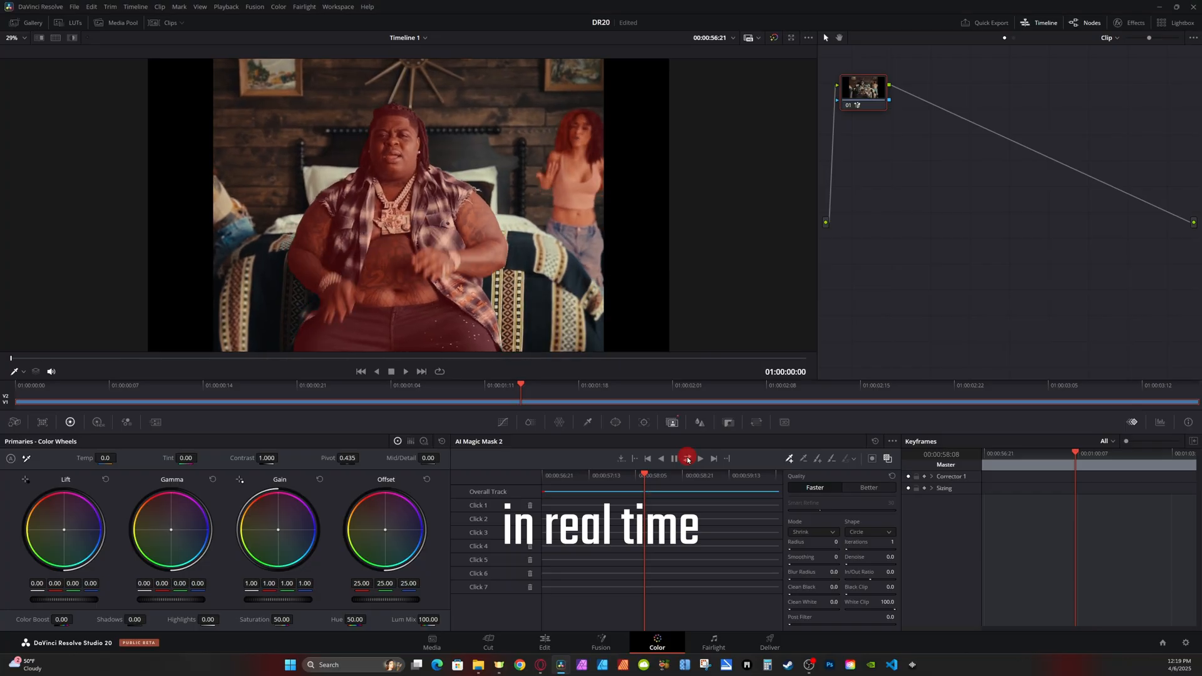
pyautogui.click(785, 308)
pyautogui.press('space')
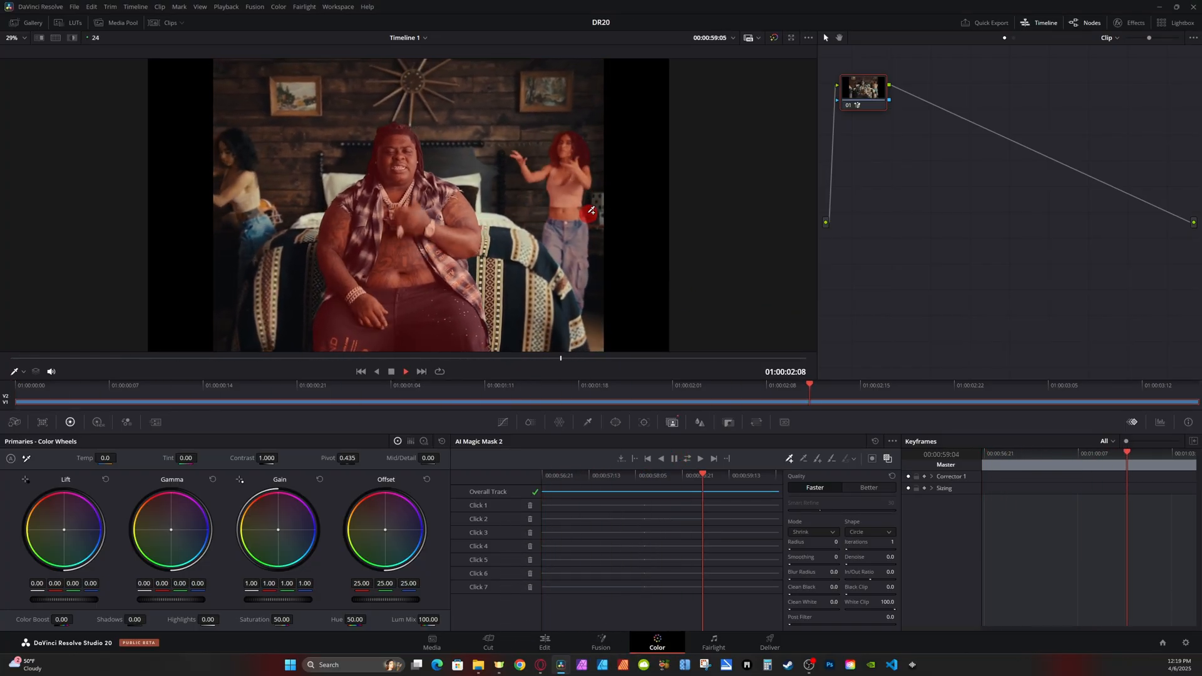
# - Hide the mask overlay, add an alpha output to the node graph and connect node 01's alpha to it
pyautogui.click(888, 460)
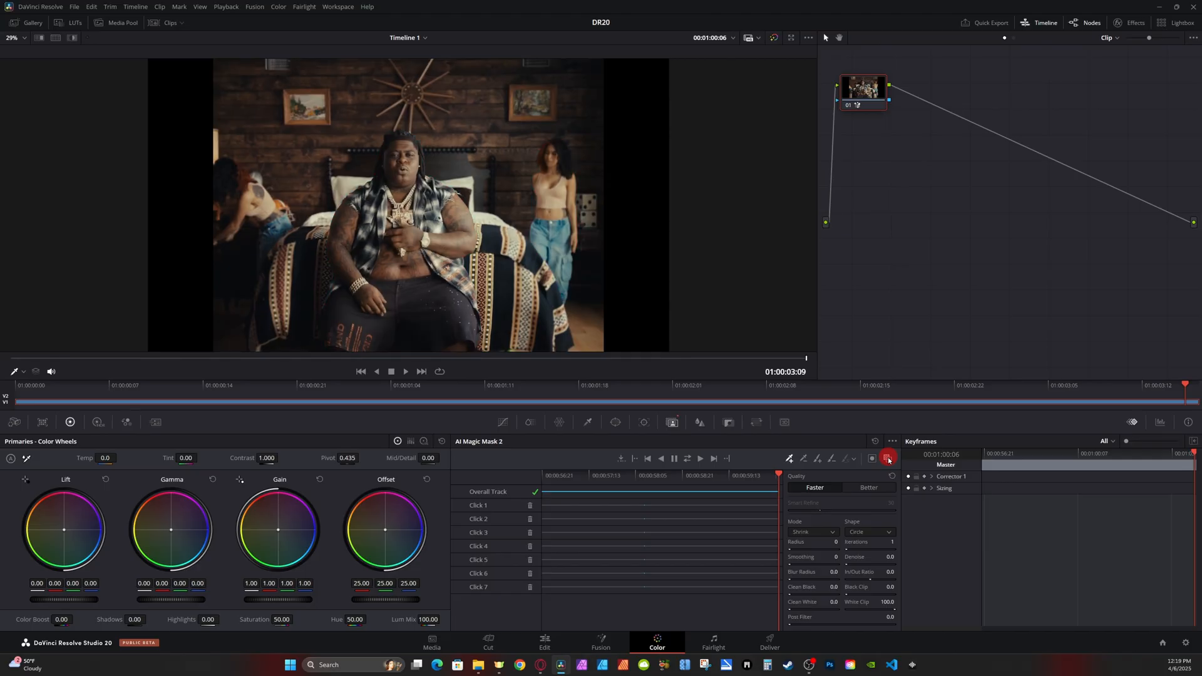
pyautogui.moveTo(817, 201); pyautogui.dragTo(646, 196)
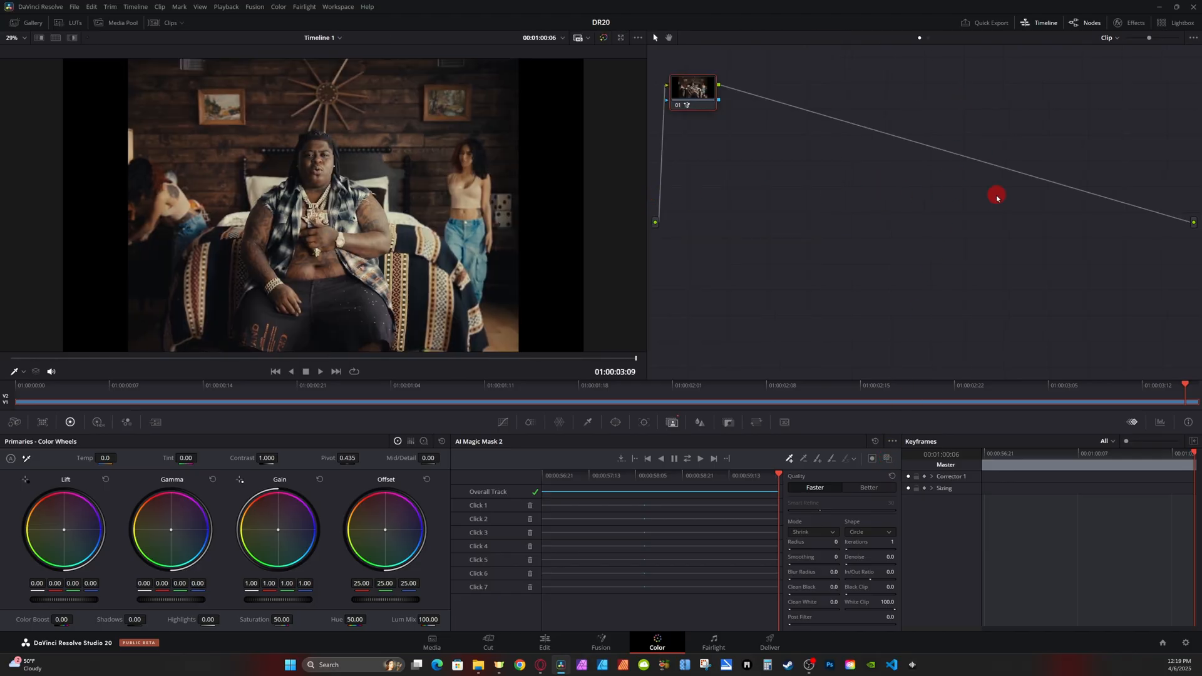
pyautogui.rightClick(934, 237)
pyautogui.moveTo(999, 265)
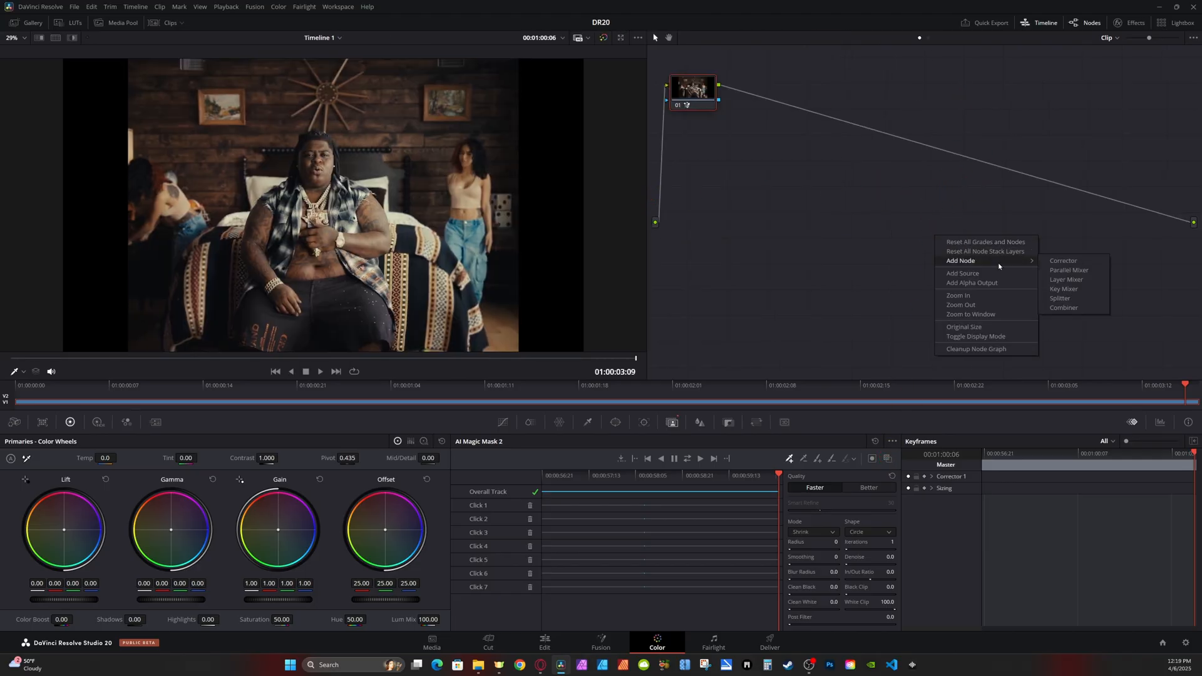
pyautogui.click(971, 282)
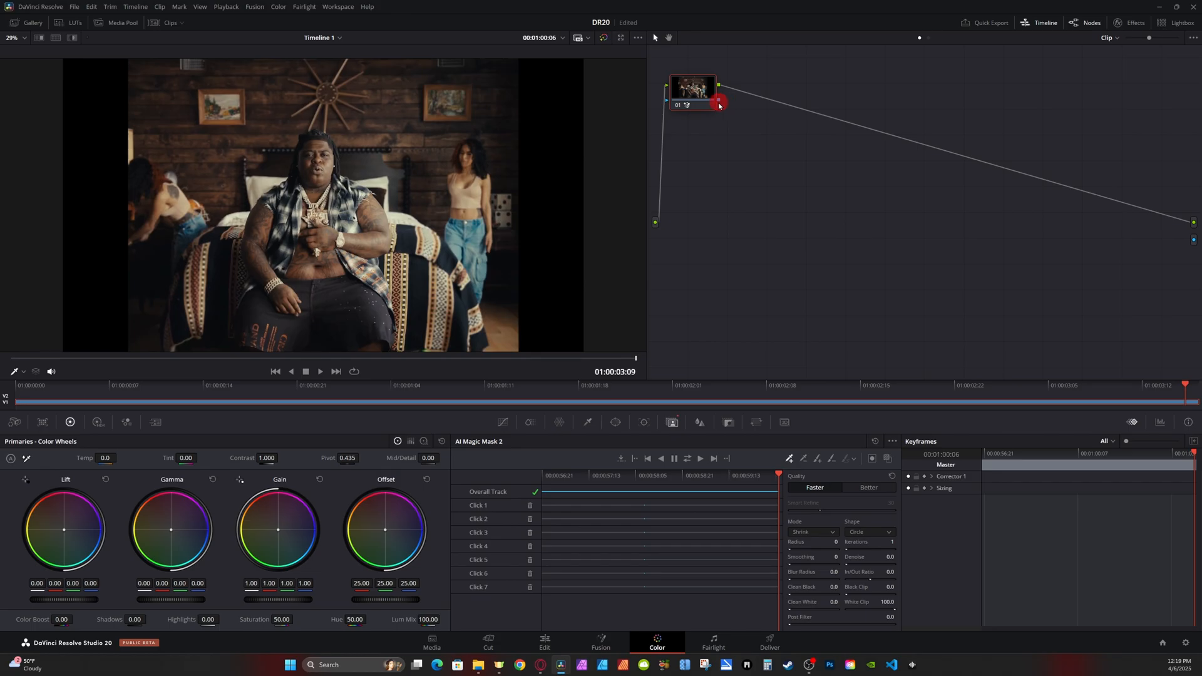
pyautogui.moveTo(1196, 243); pyautogui.dragTo(1194, 239)
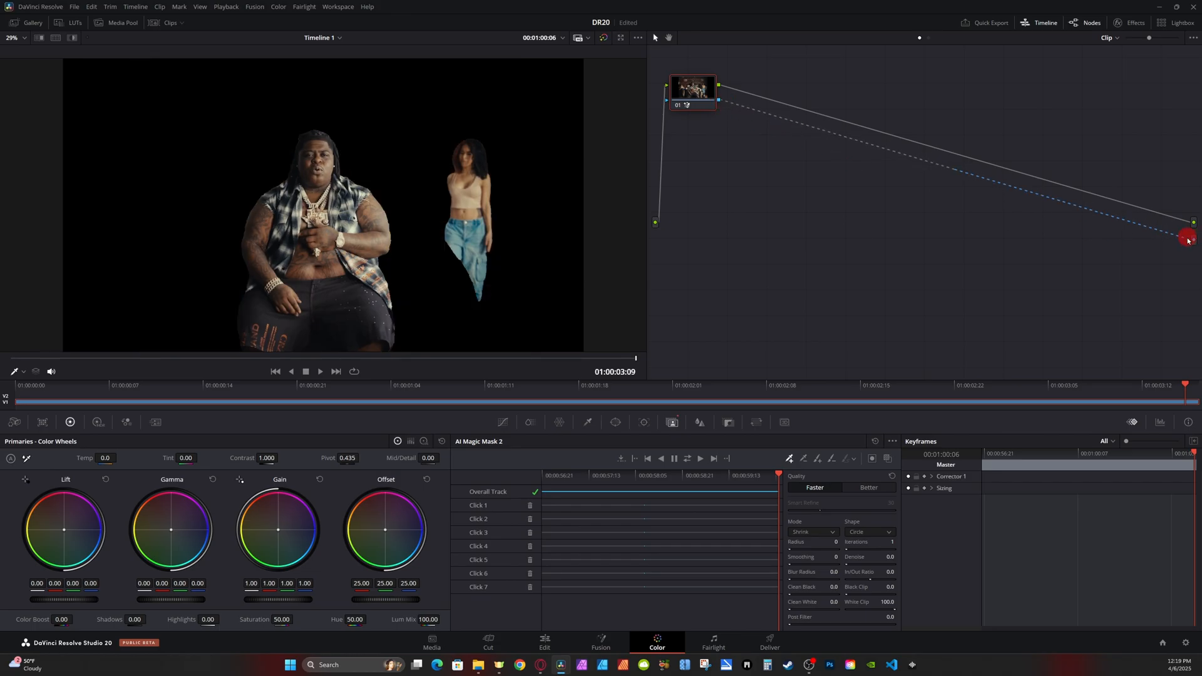
# - Play back the isolated subjects from the clip's start and show the mask overlay again
pyautogui.press('Home')
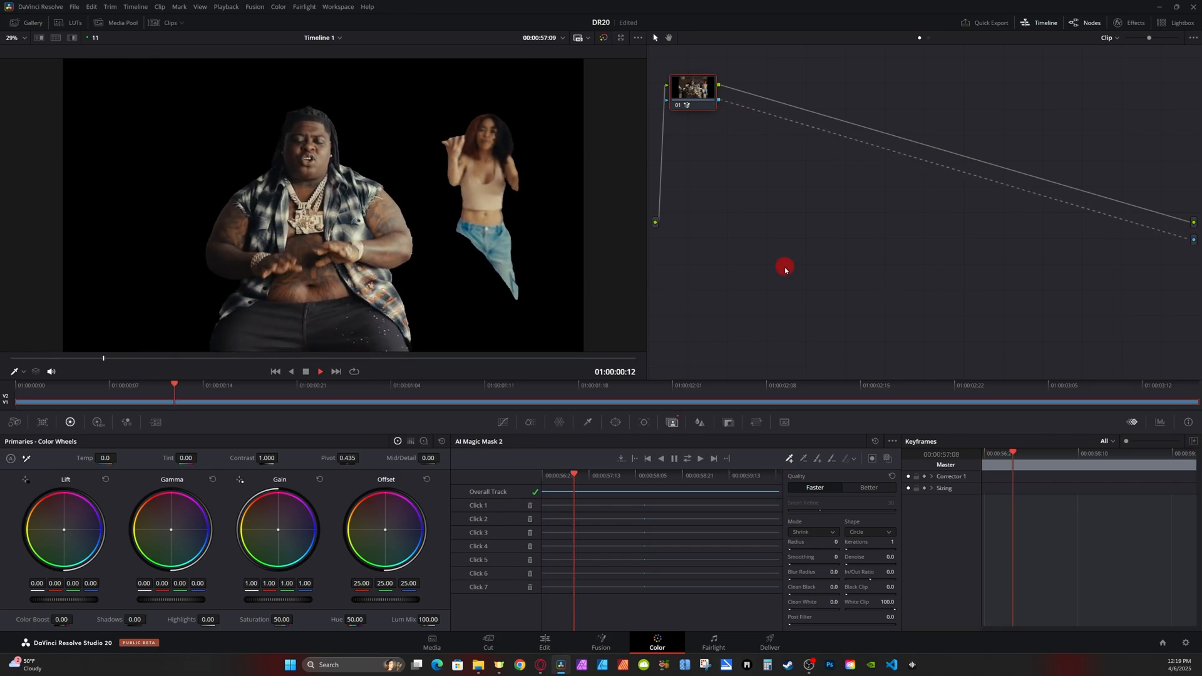
pyautogui.press('space')
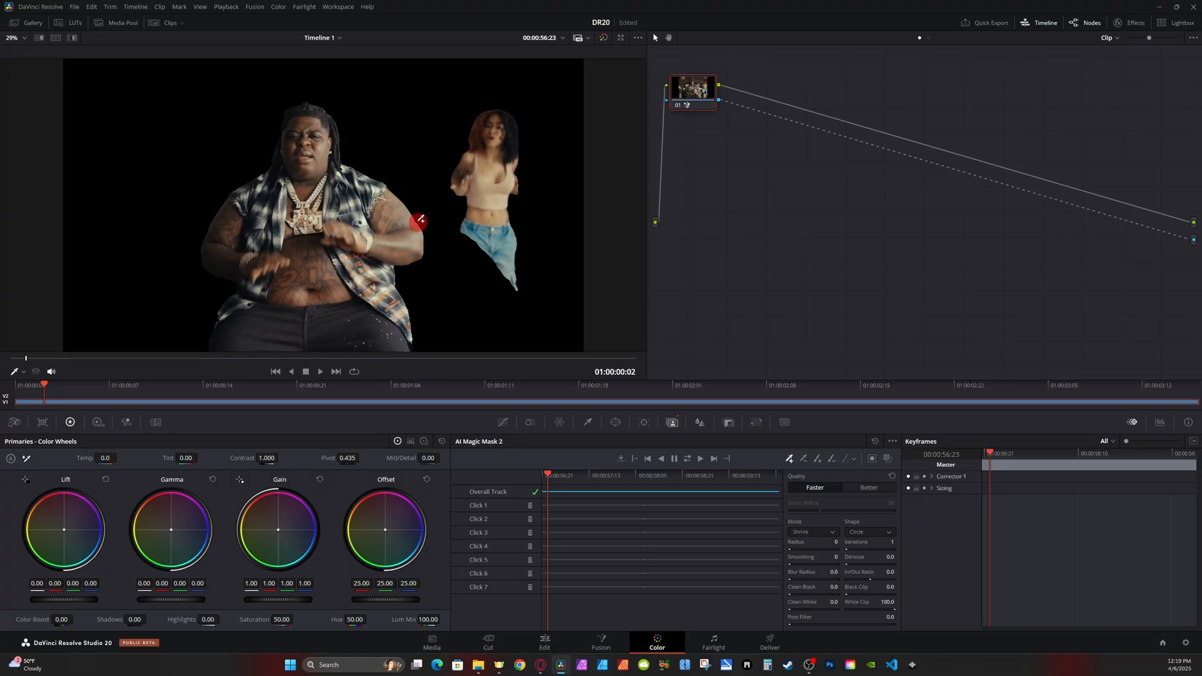
pyautogui.press('space')
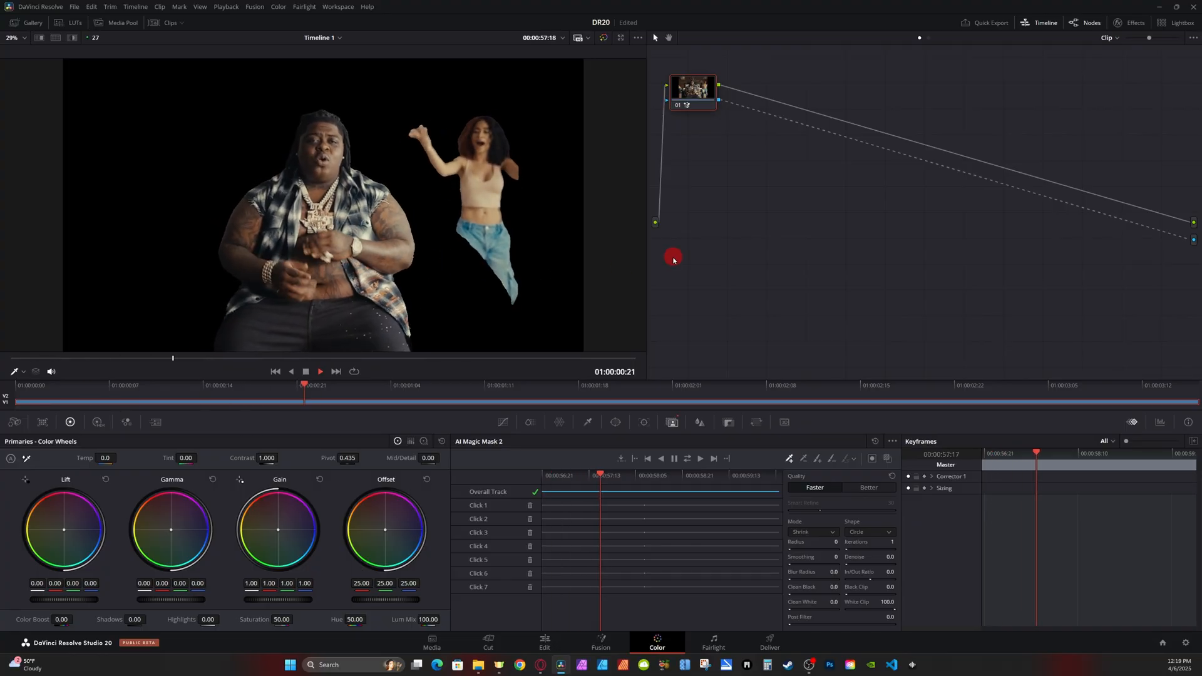
pyautogui.press('space')
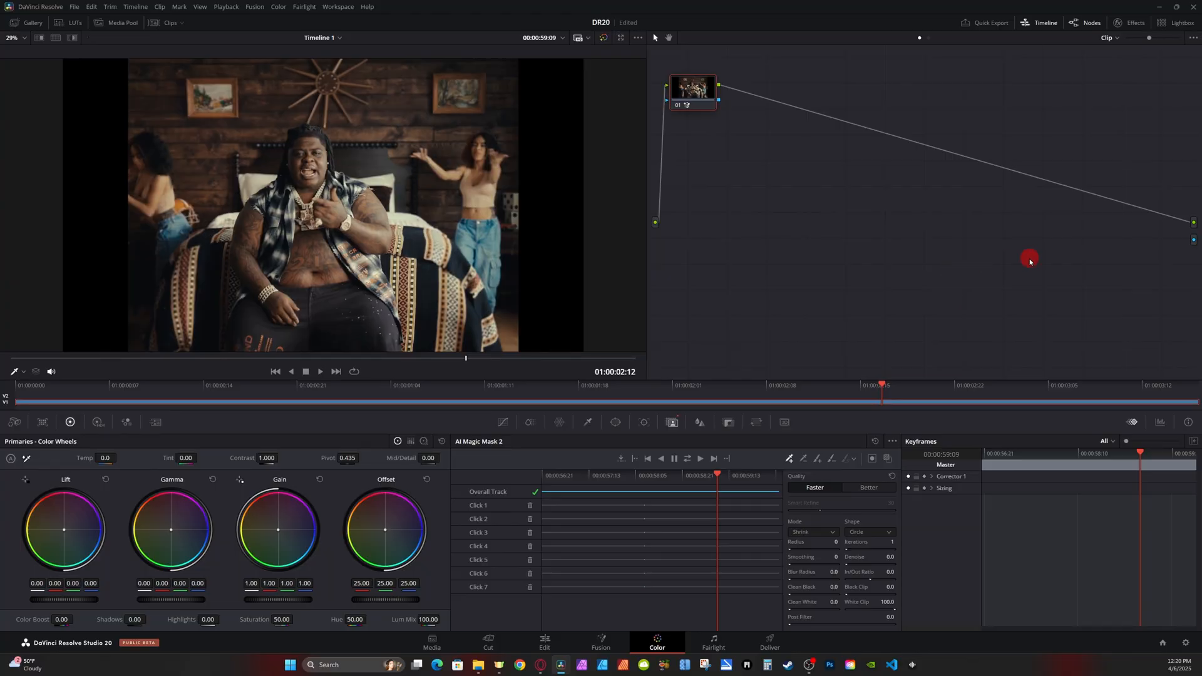
pyautogui.click(890, 460)
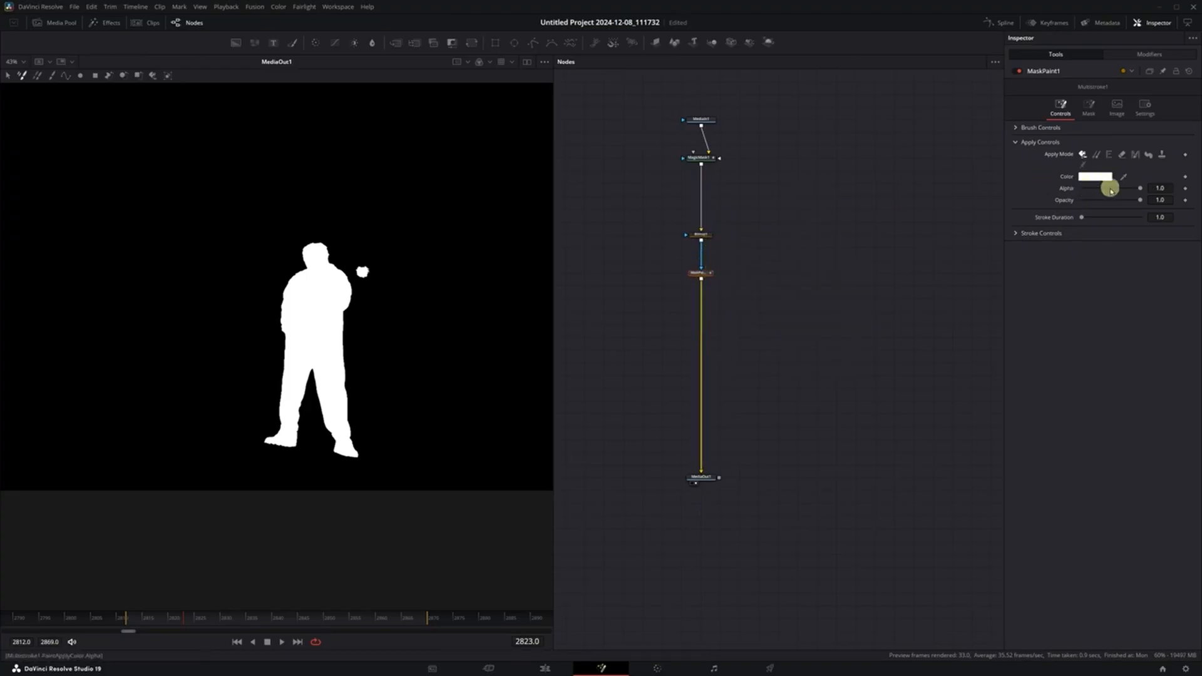
# - Lower the alpha of the MaskPaint1 stroke in the Fusion composition
pyautogui.moveTo(1138, 189); pyautogui.dragTo(1064, 187)
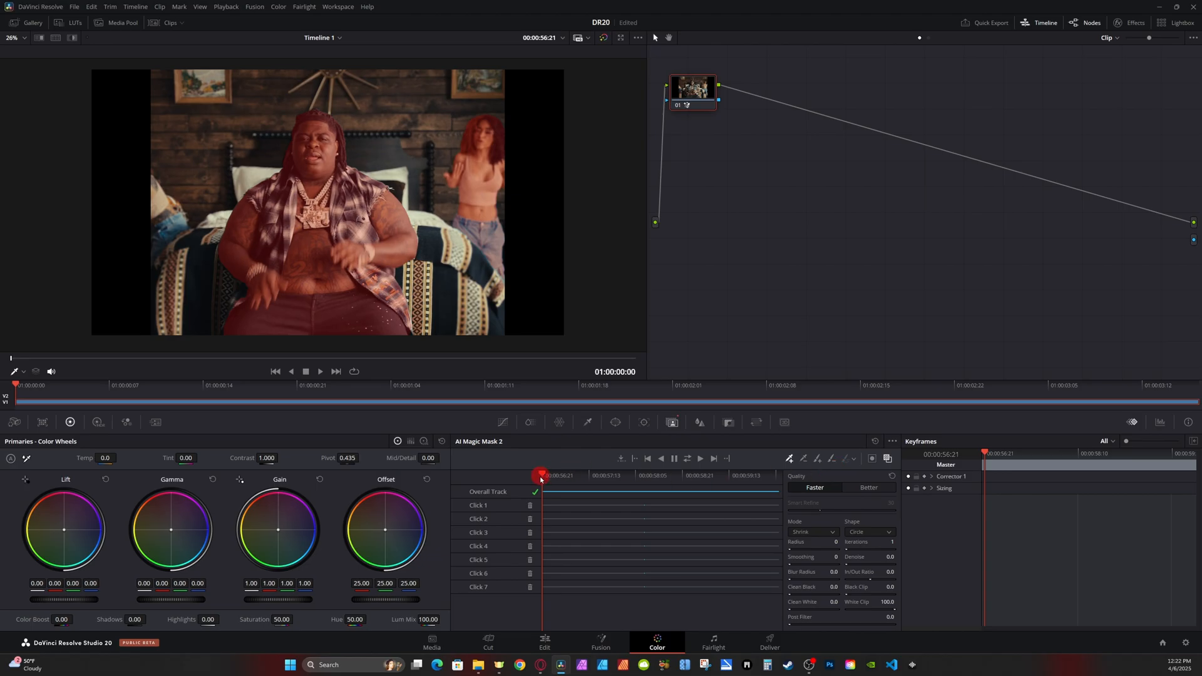
# - Examine the mask edge along the right-hand woman's arm near 01:00:01:15 up close with the additive mask brush active
pyautogui.moveTo(541, 478); pyautogui.dragTo(646, 481)
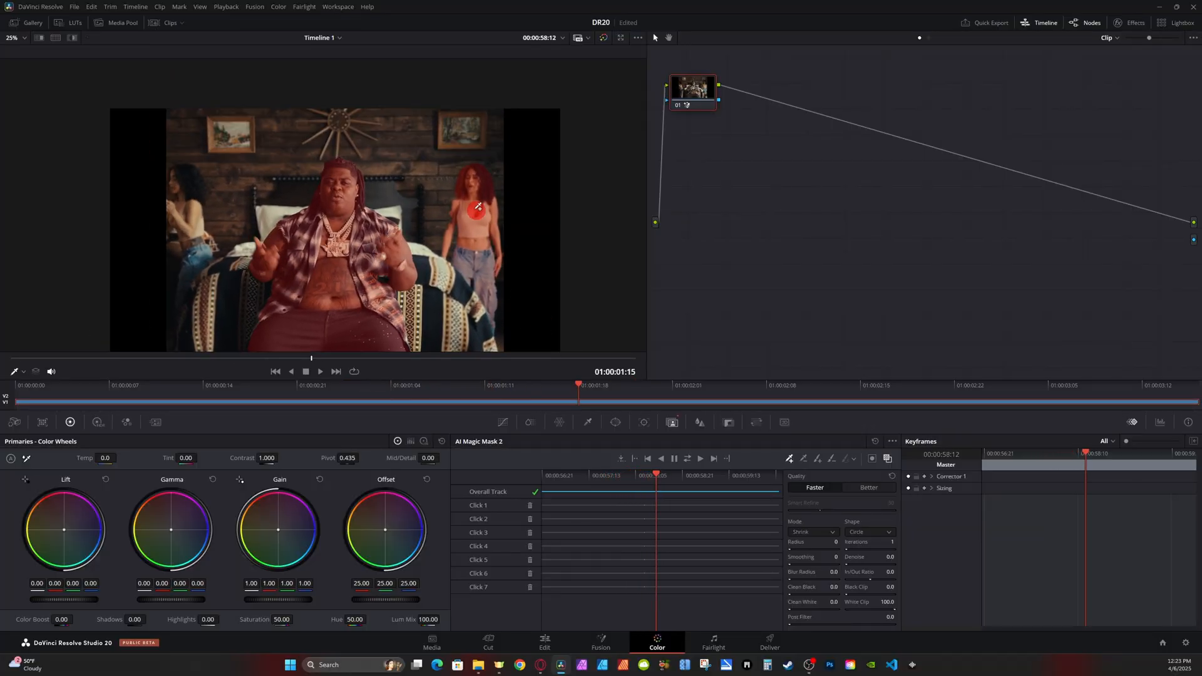
pyautogui.scroll(8, 477, 206)
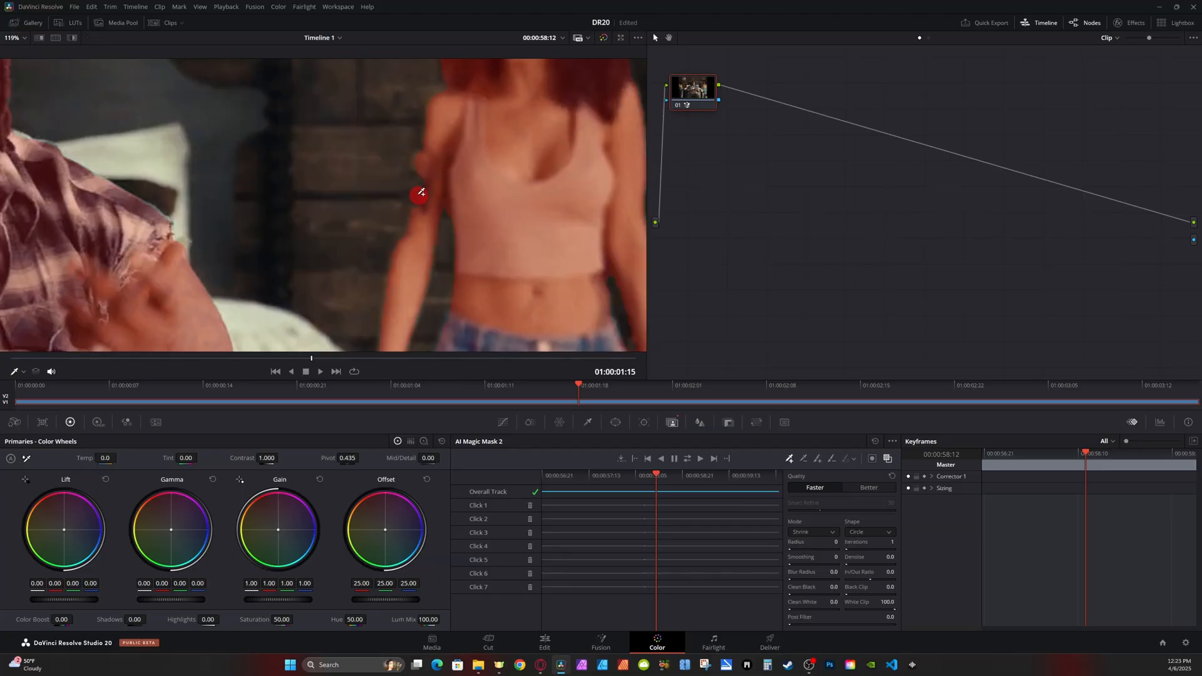
pyautogui.click(818, 458)
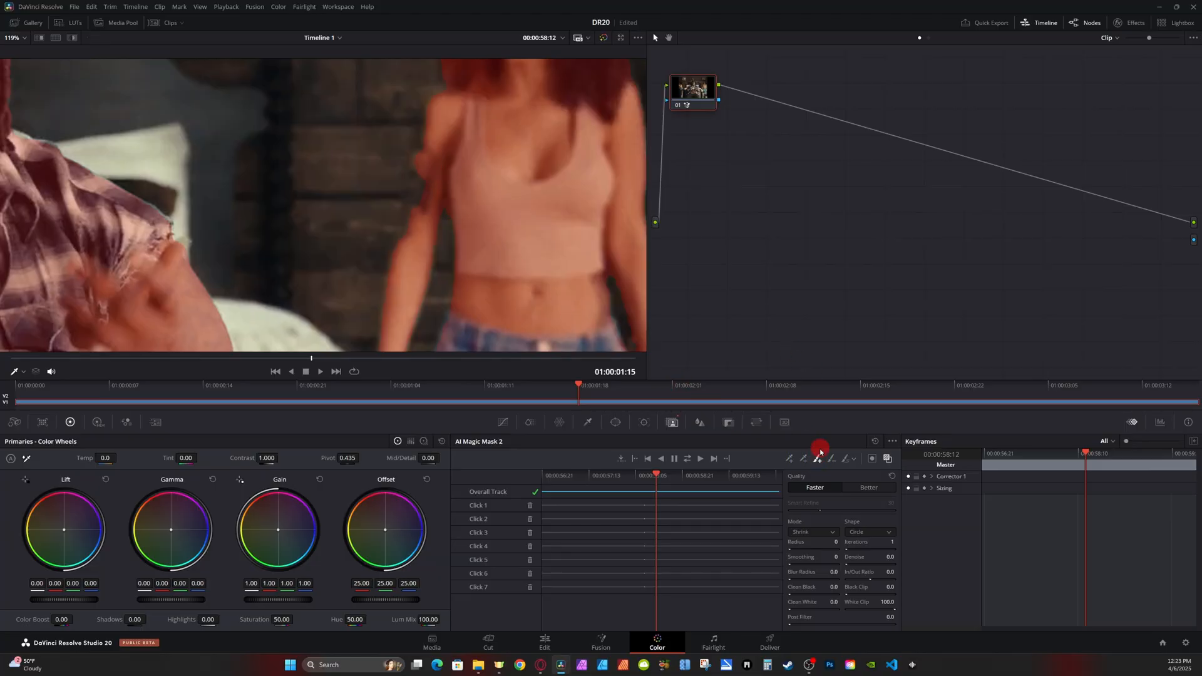
pyautogui.click(570, 195)
pyautogui.hotkey('shift', 'z')
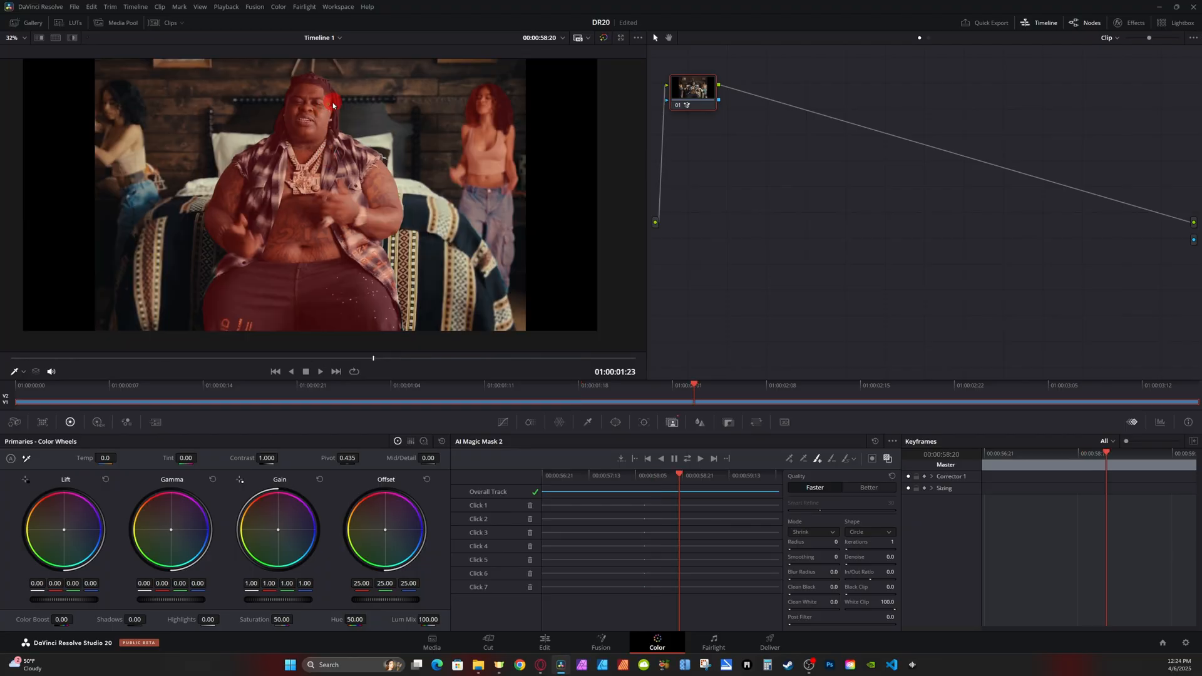
# - Set the mask quality to Better and retrack the mask in both directions
pyautogui.click(869, 490)
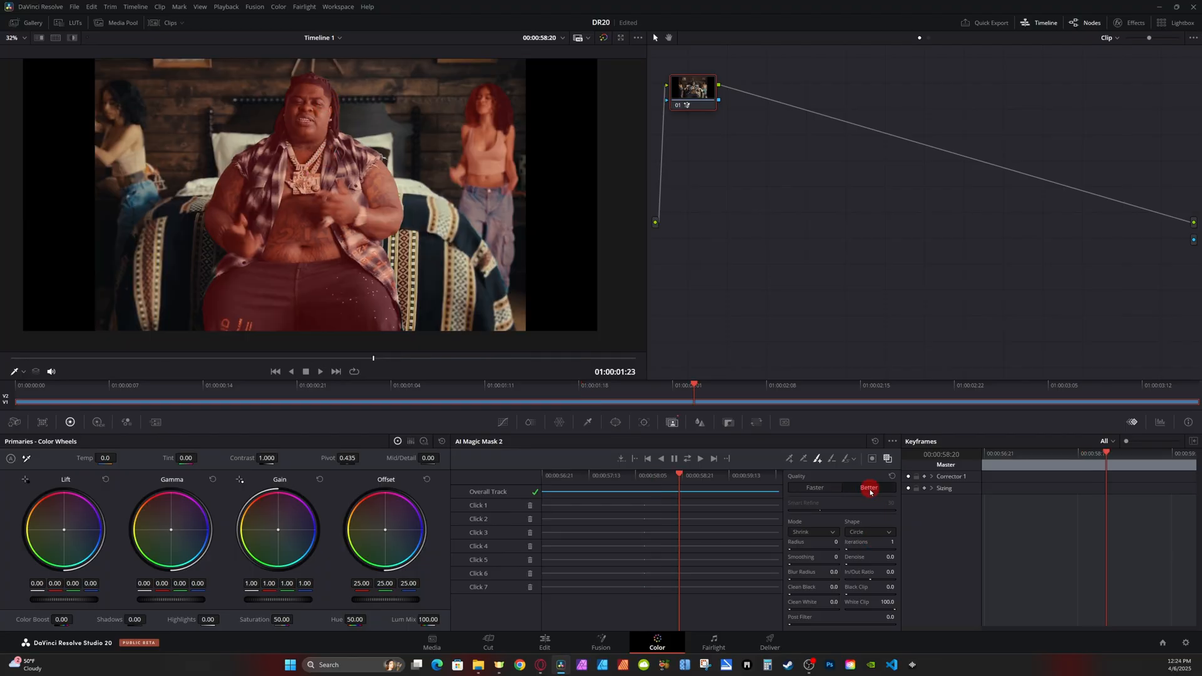
pyautogui.click(687, 459)
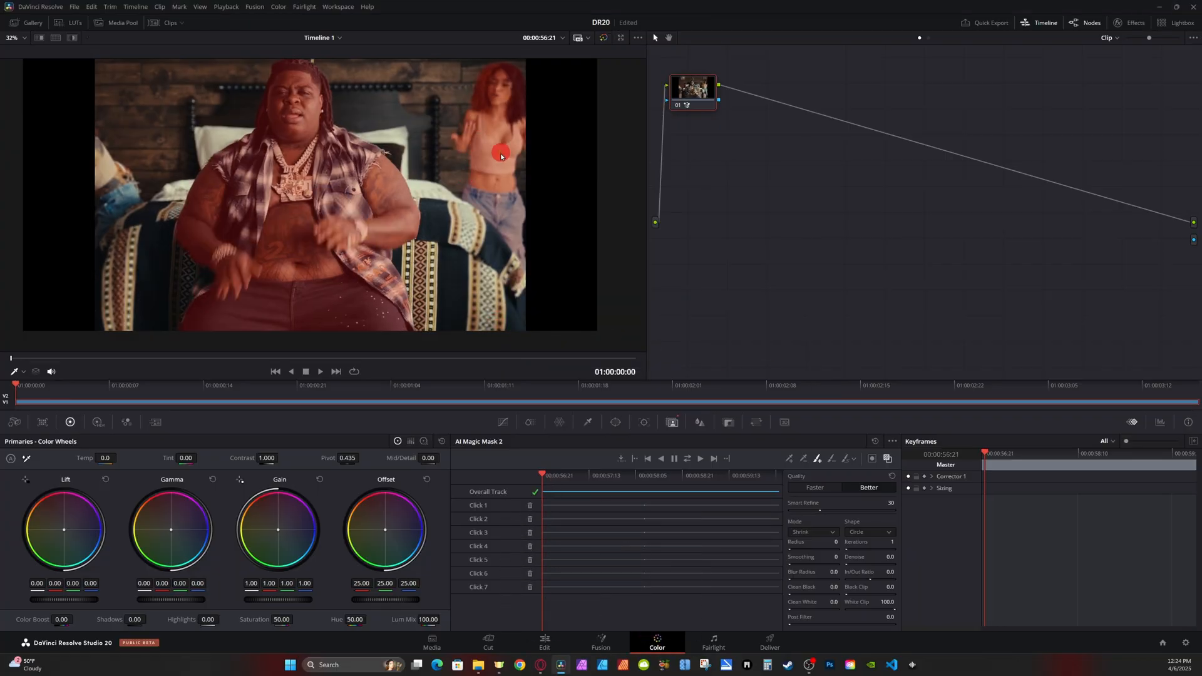
# - Play the retracked clip from the start and check the mask around the woman's raised hands frame by frame
pyautogui.press('space')
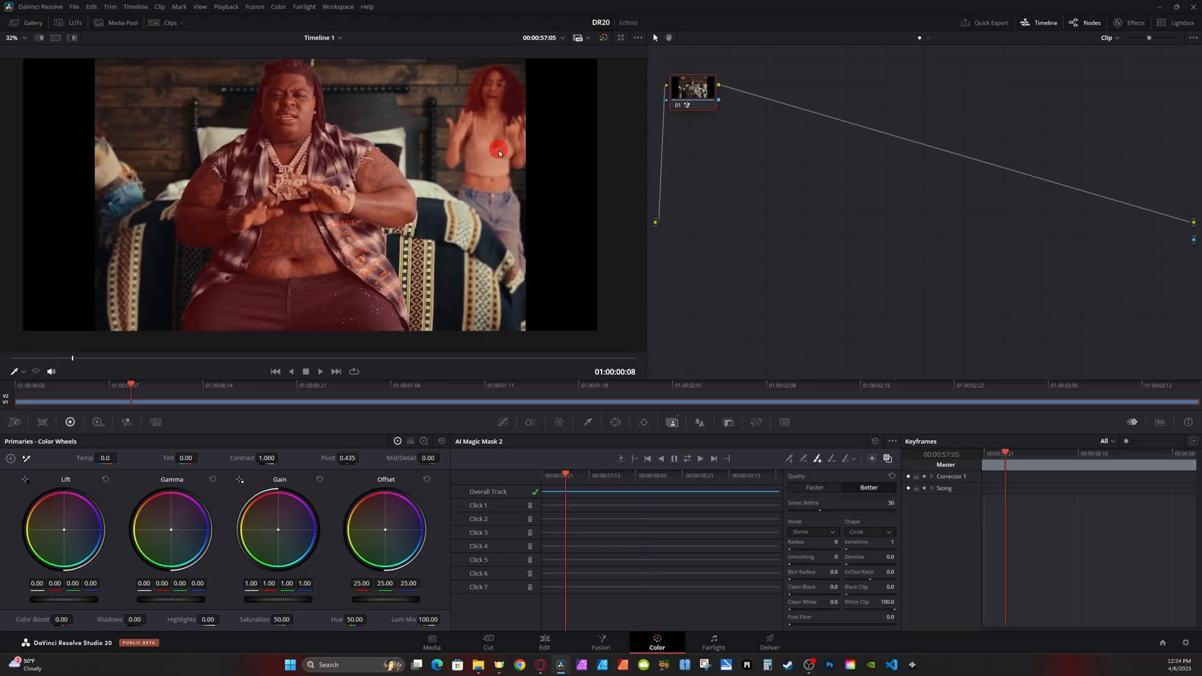
pyautogui.press('Left')
pyautogui.press('Left')
pyautogui.press('Left')
pyautogui.press('Left')
pyautogui.press('Left')
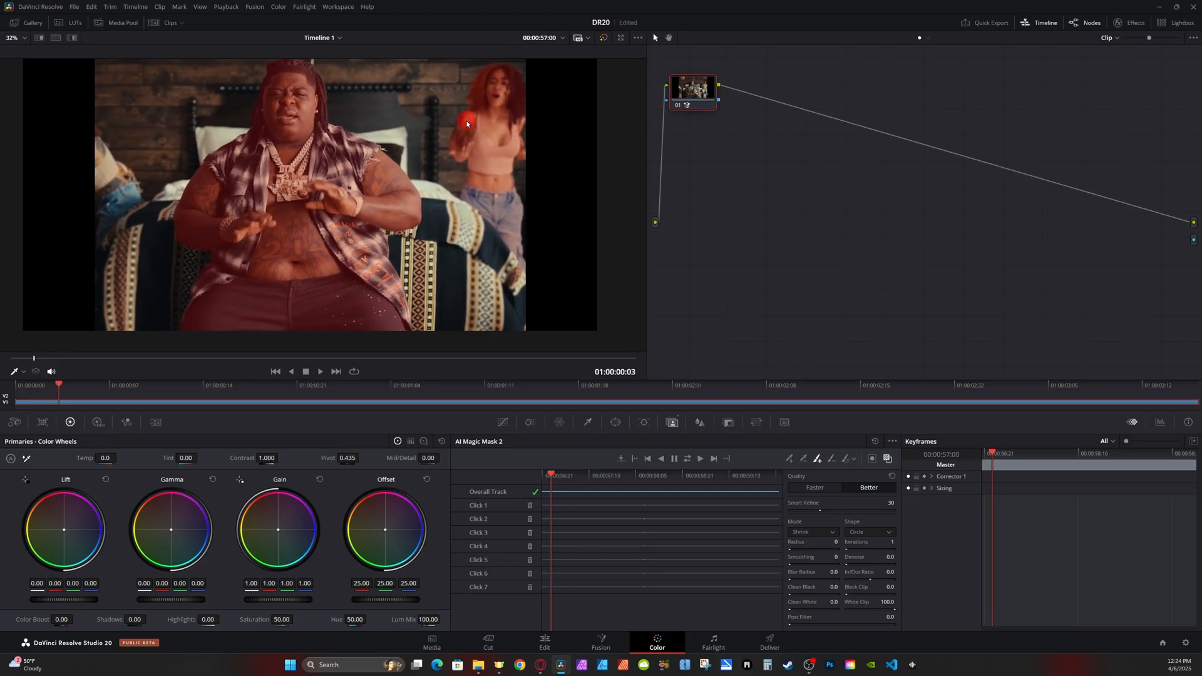
pyautogui.press('Right')
pyautogui.press('Right')
pyautogui.press('Right')
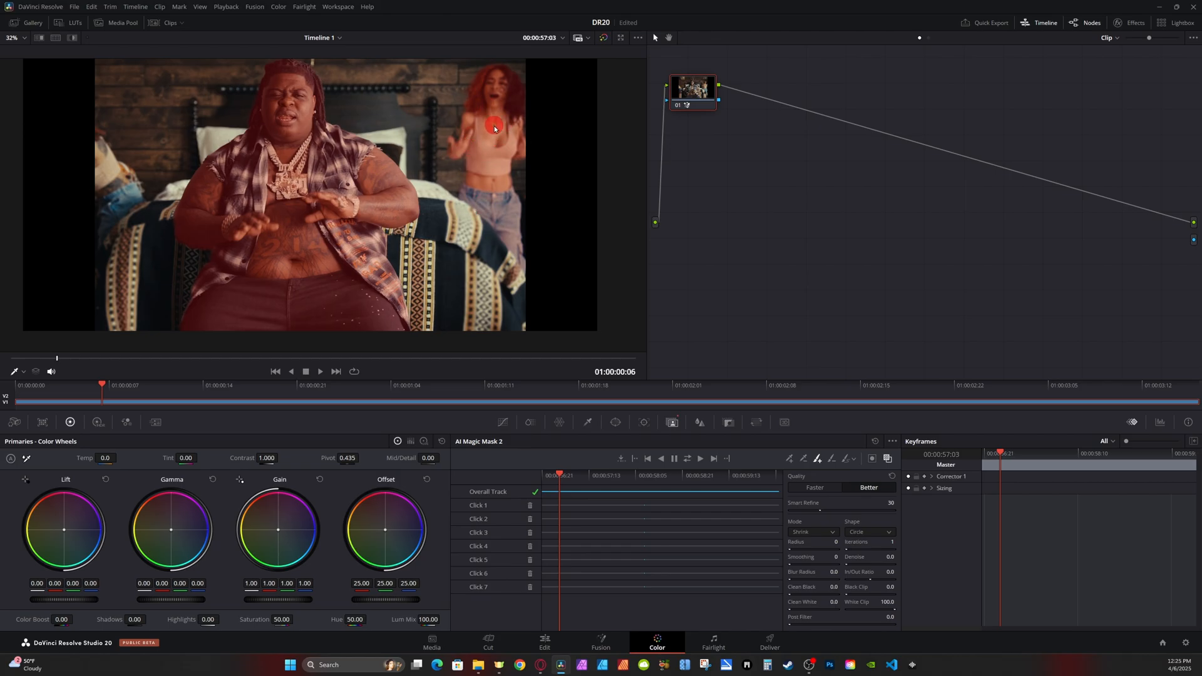
# - Play the clip to 01:00:01:02 and examine the mask edges around the man's shoulder and the woman's raised arm up close
pyautogui.press('space')
pyautogui.scroll(5, 494, 126)
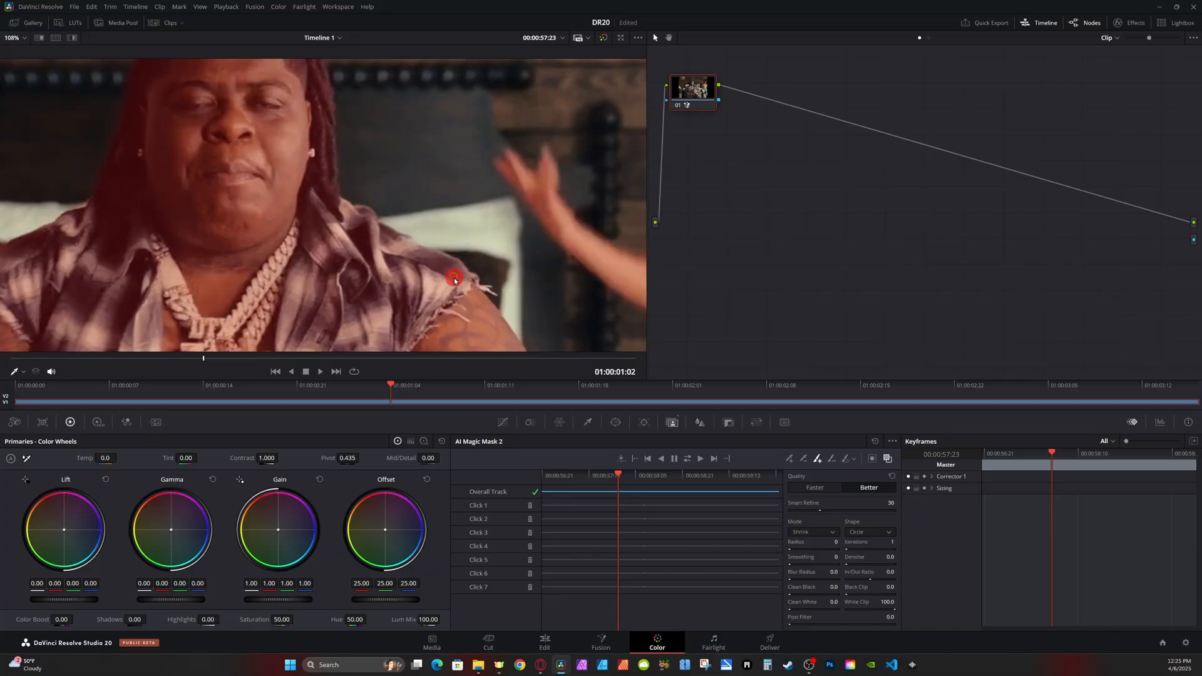
pyautogui.moveTo(454, 277); pyautogui.dragTo(393, 176)
pyautogui.scroll(-1, 410, 174)
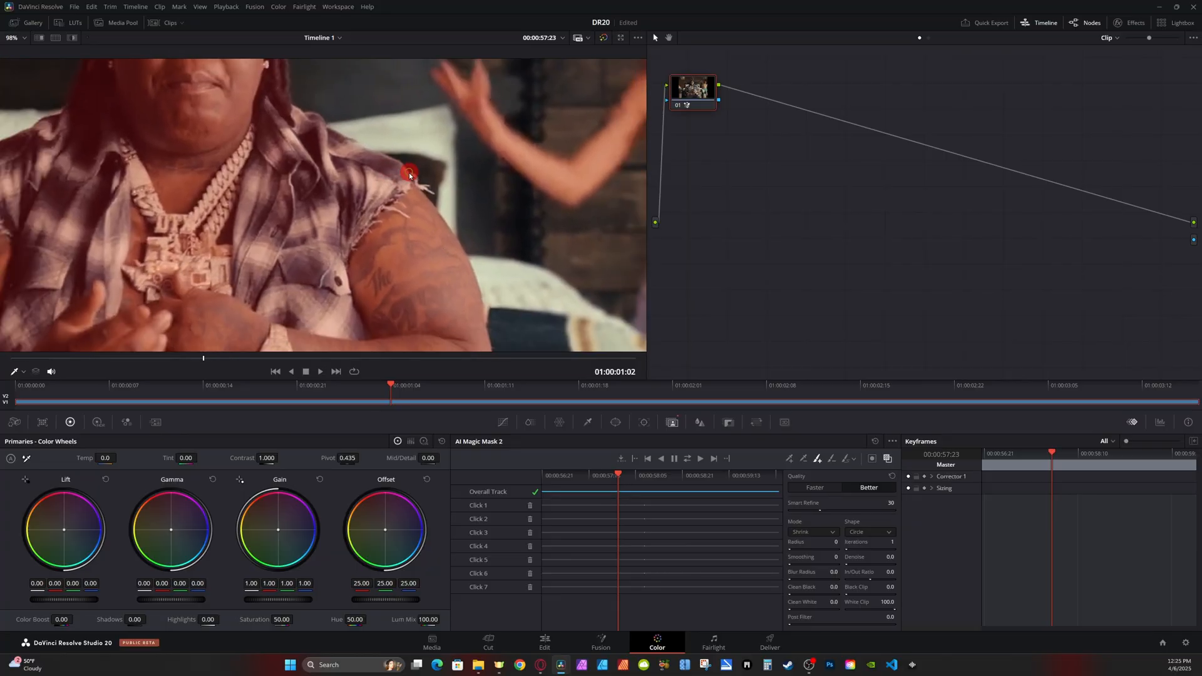
pyautogui.scroll(-7, 409, 176)
# - Connect node 01's alpha output to the graph's alpha output and hide the mask overlay
pyautogui.moveTo(708, 97); pyautogui.dragTo(772, 157)
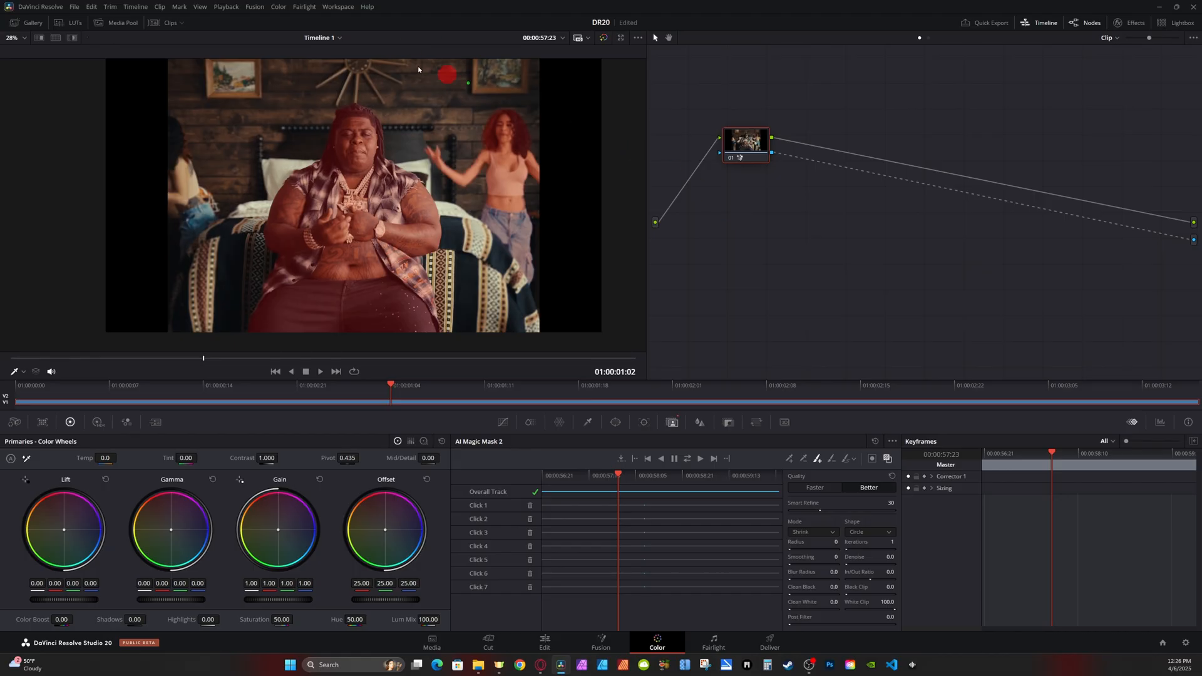
pyautogui.click(885, 460)
# - At 01:00:01:01, refine the mask with Radius 2, Blur Radius 25.2, Clean Black 4.7, Clean White 4.7, Black Clip 33.2 and White Clip 82.8
pyautogui.scroll(5, 416, 225)
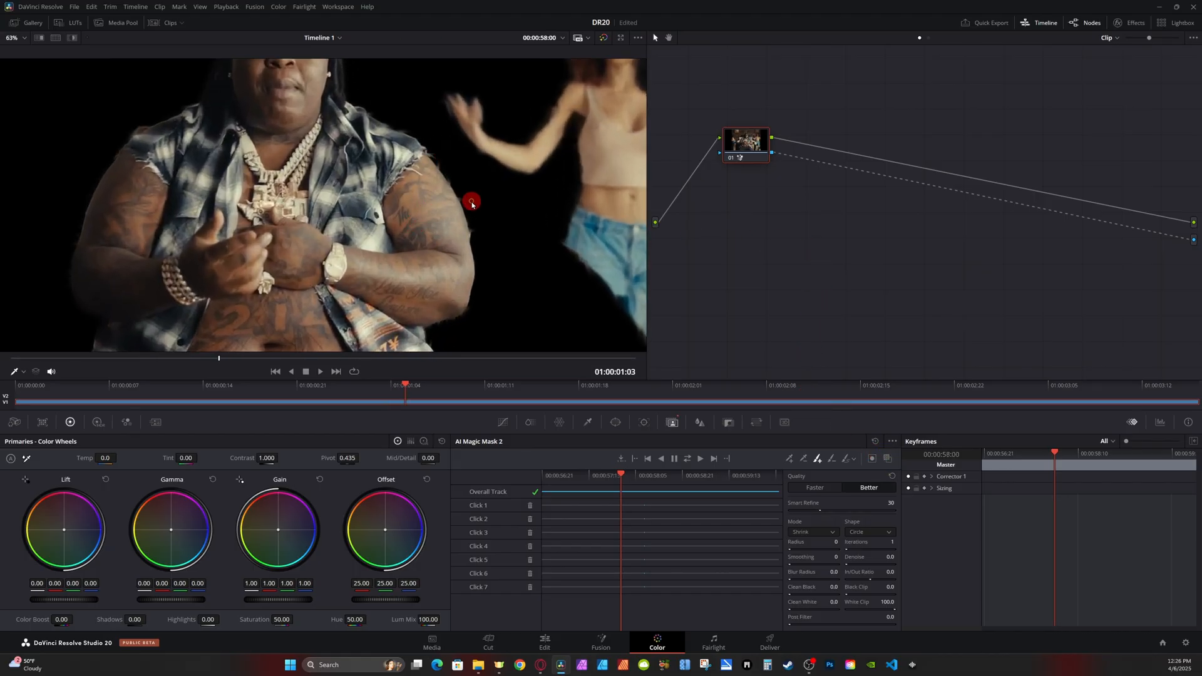
pyautogui.click(405, 389)
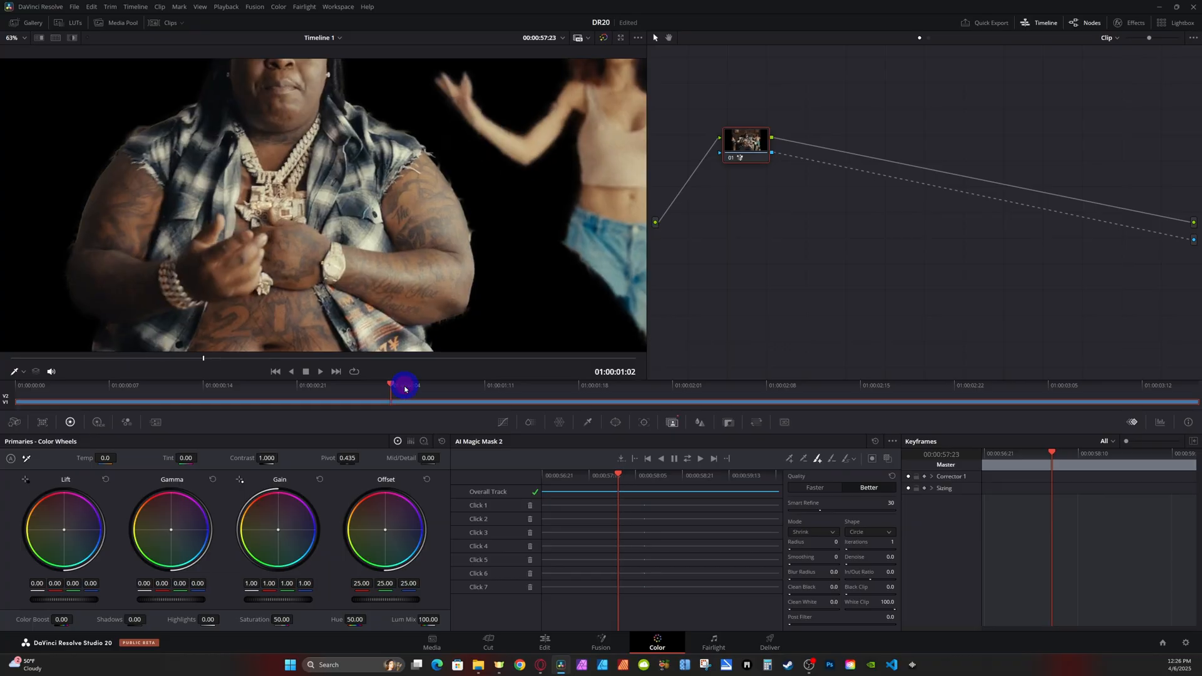
pyautogui.moveTo(405, 389); pyautogui.dragTo(376, 387)
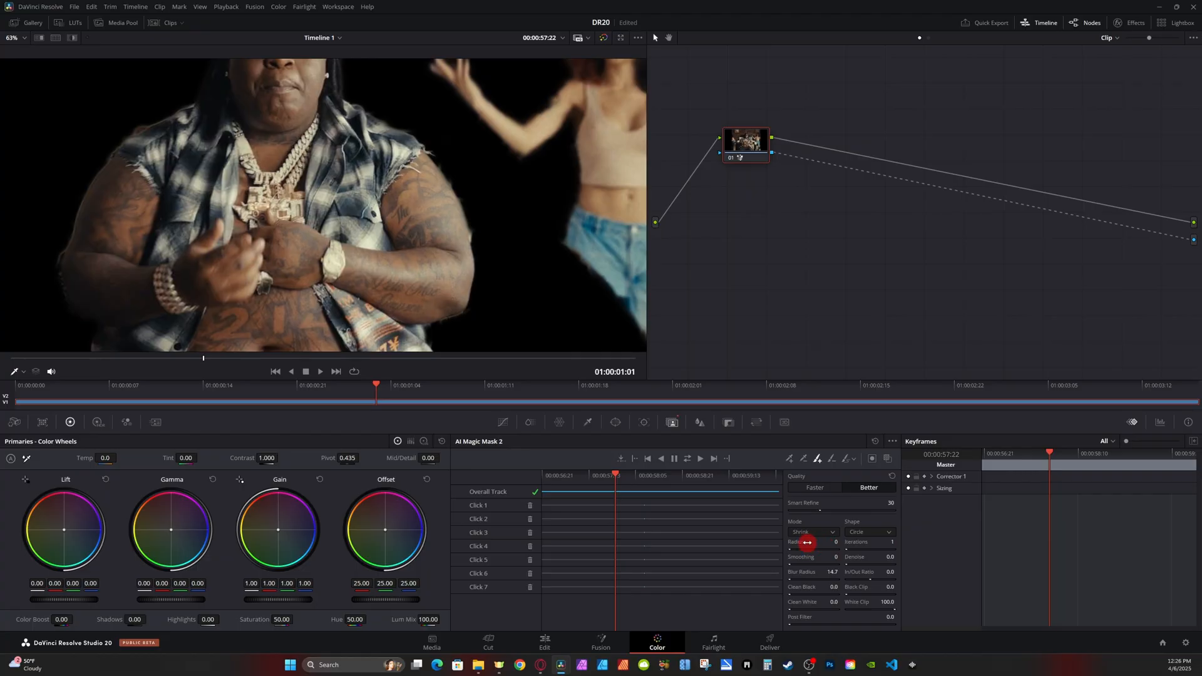
pyautogui.moveTo(810, 542); pyautogui.dragTo(816, 543)
pyautogui.moveTo(804, 592); pyautogui.dragTo(834, 601)
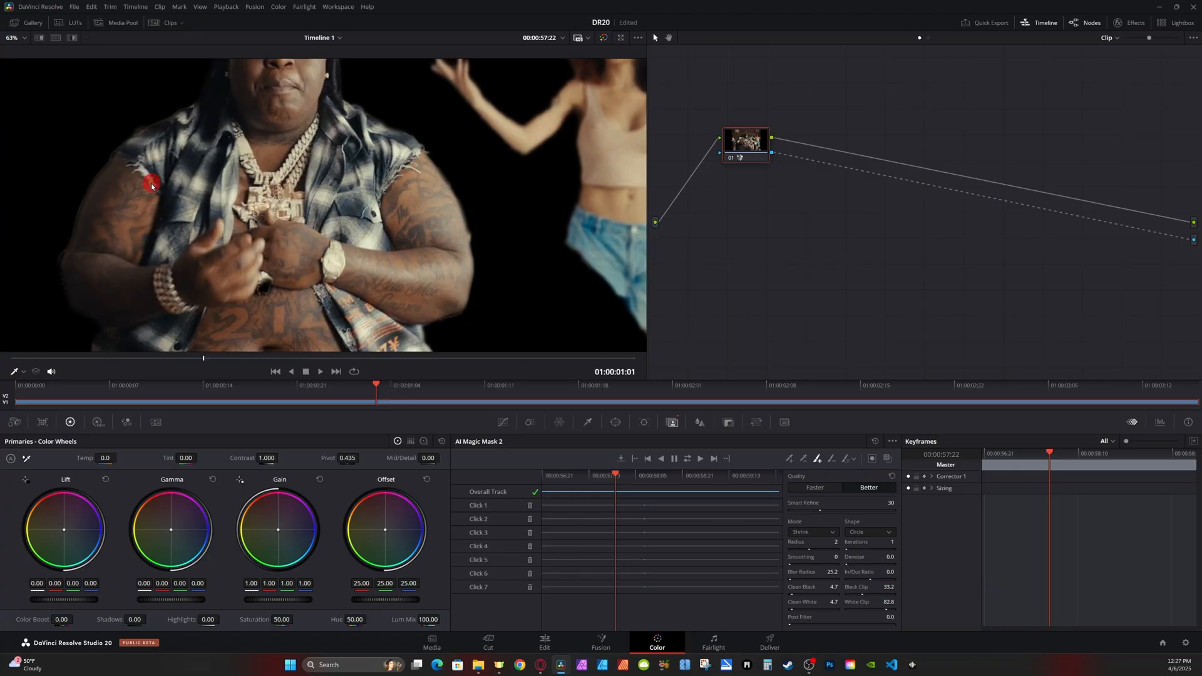
# - Play back the refined cutout and review it over transparency on the Edit page timeline
pyautogui.press('space')
pyautogui.press('space')
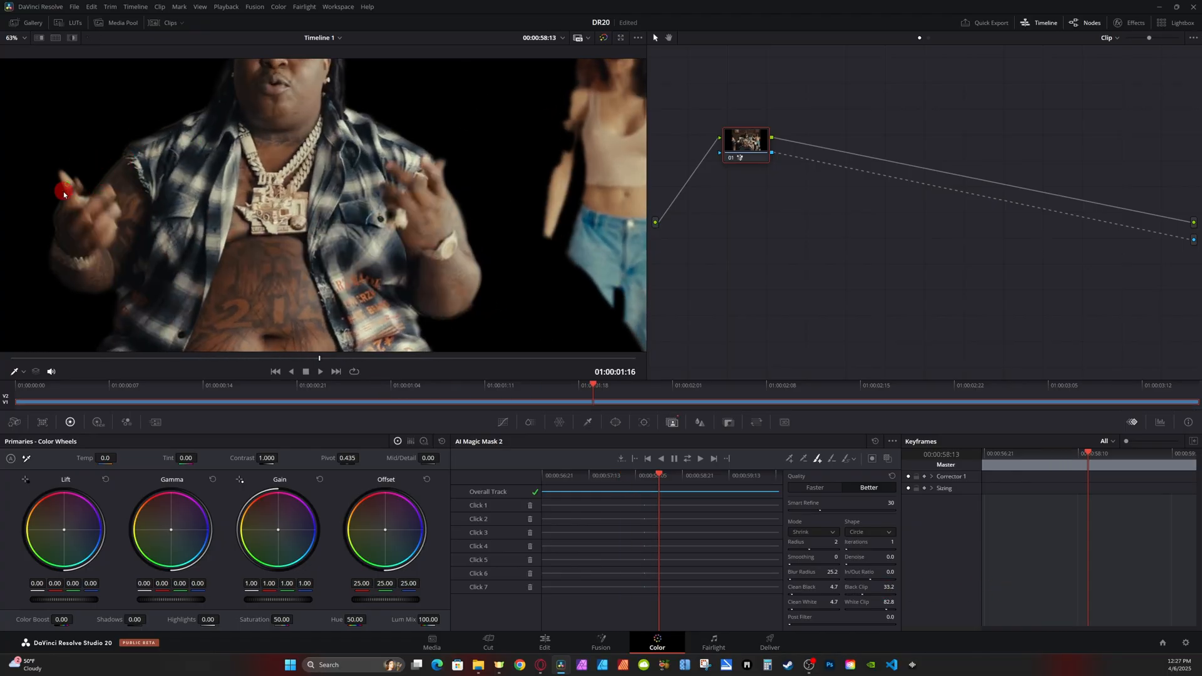
pyautogui.scroll(-1, 294, 142)
pyautogui.scroll(-2, 294, 142)
pyautogui.press('space')
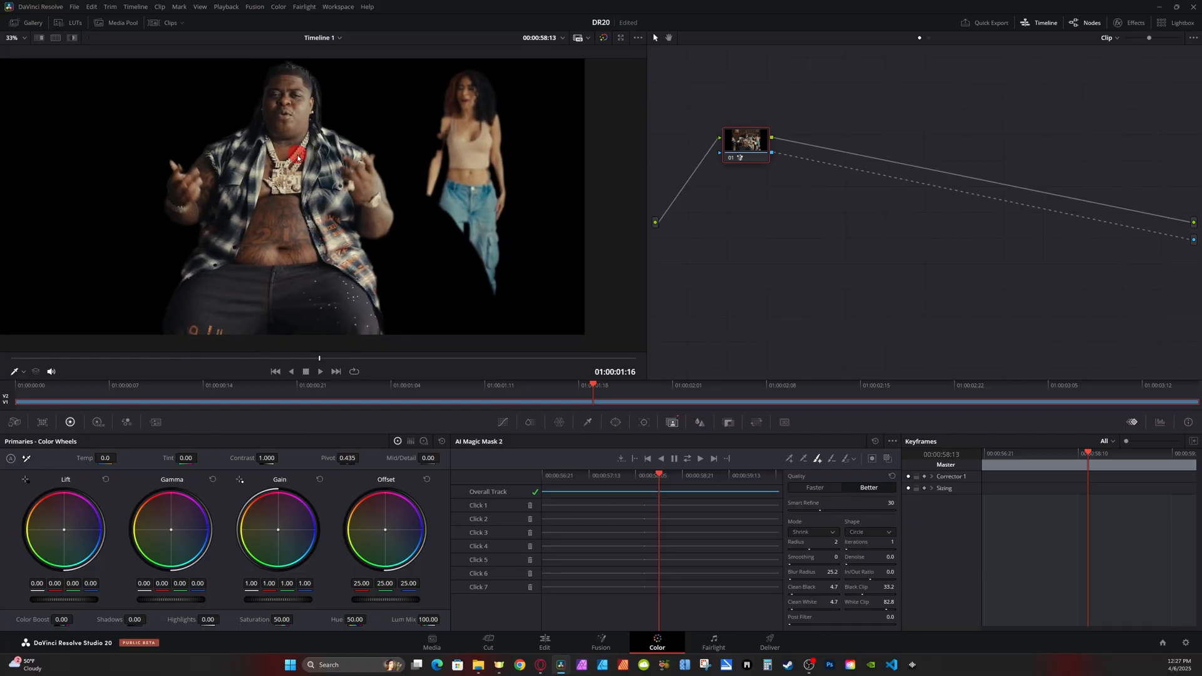
pyautogui.click(544, 640)
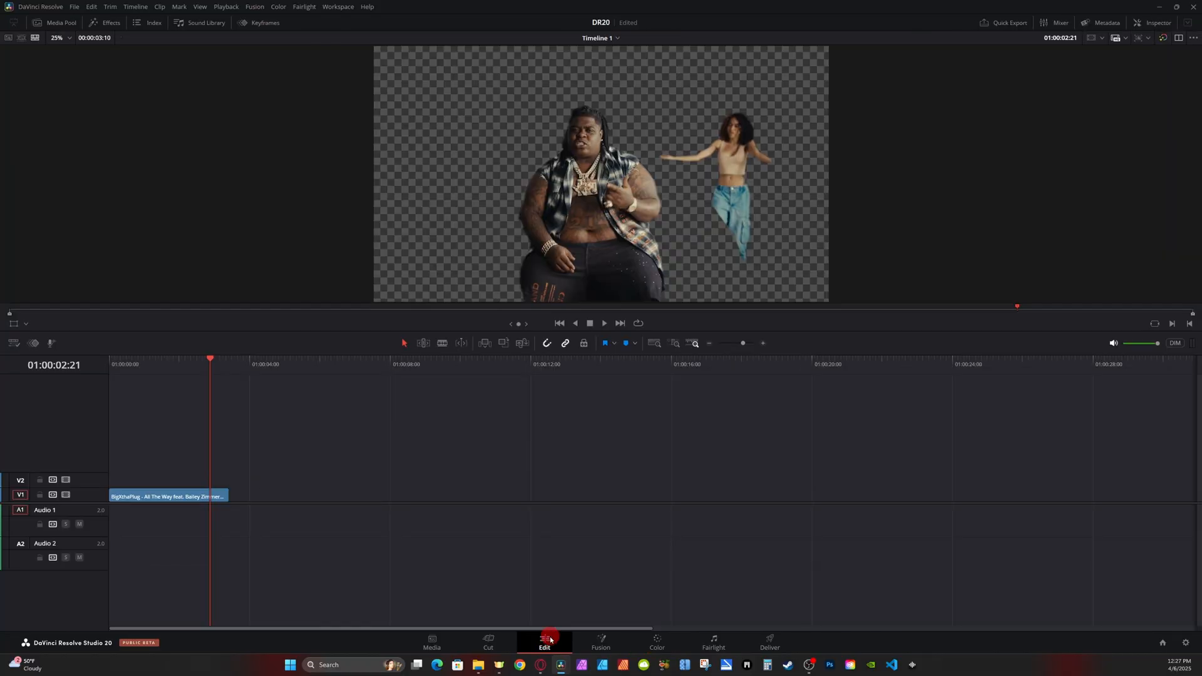
pyautogui.moveTo(138, 374); pyautogui.dragTo(174, 510)
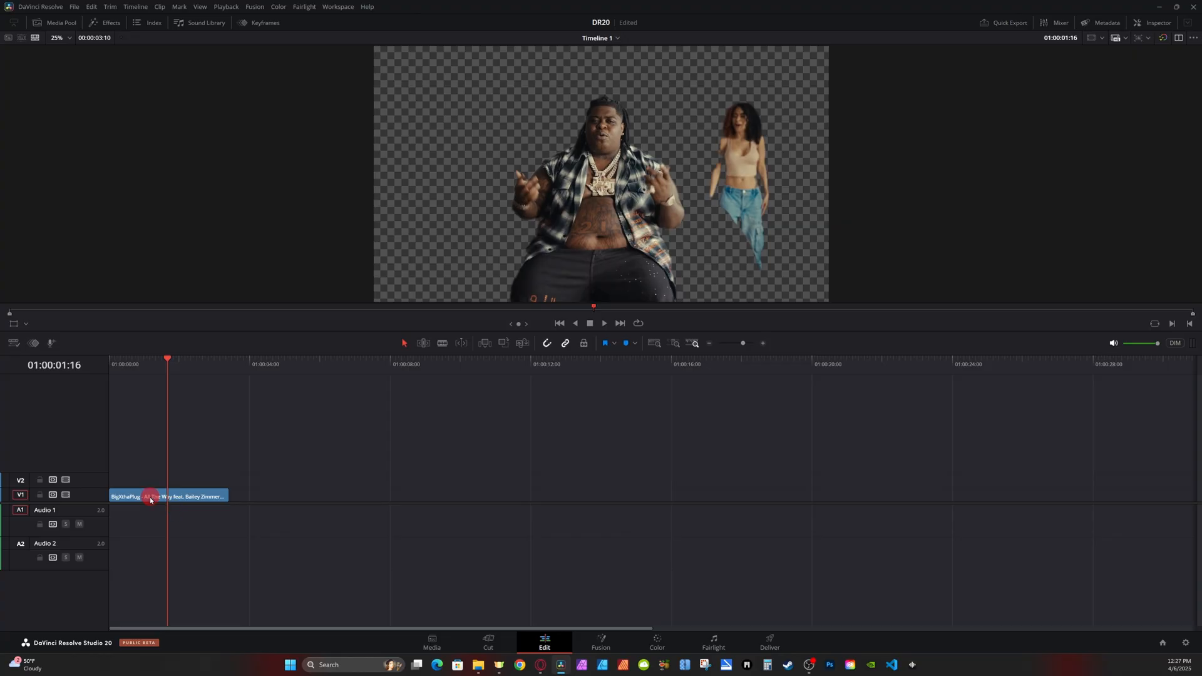
# - On the Color page, remove node 01's existing output links and connect its alpha output to the main RGB output
pyautogui.click(654, 641)
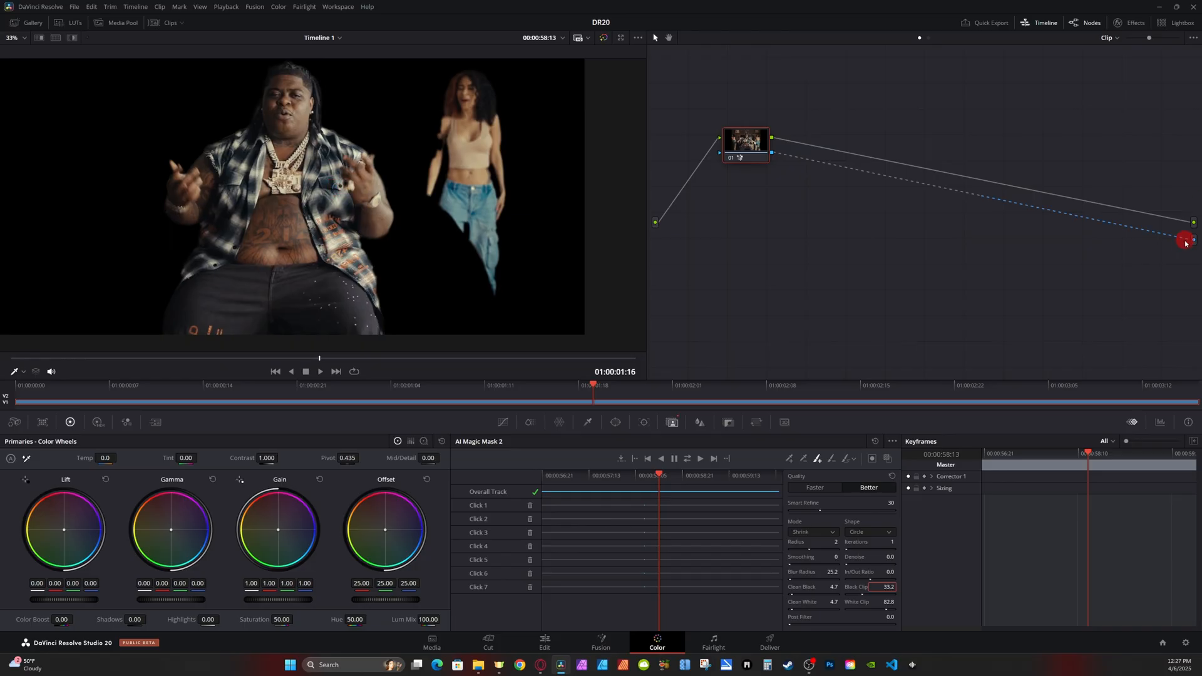
pyautogui.moveTo(1185, 242); pyautogui.dragTo(862, 247)
pyautogui.click(888, 157)
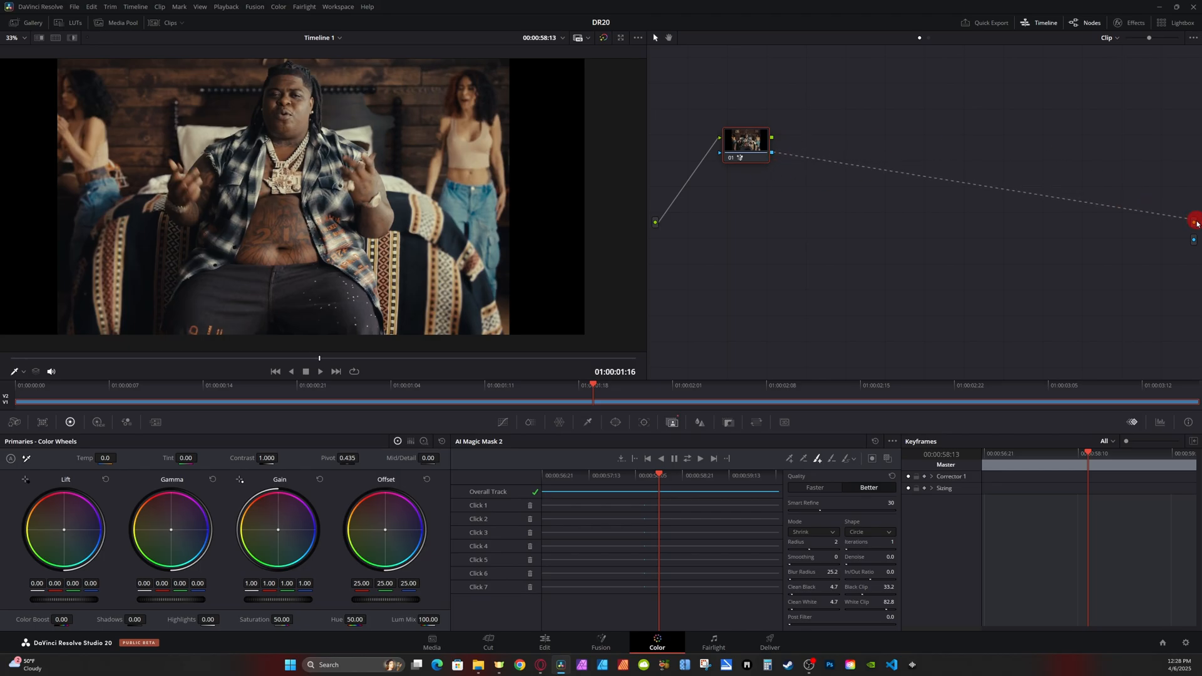
pyautogui.moveTo(1195, 222); pyautogui.dragTo(1193, 222)
# - Examine the hole in the black-and-white matte near the man's hand at 01:00:01:11
pyautogui.click(282, 359)
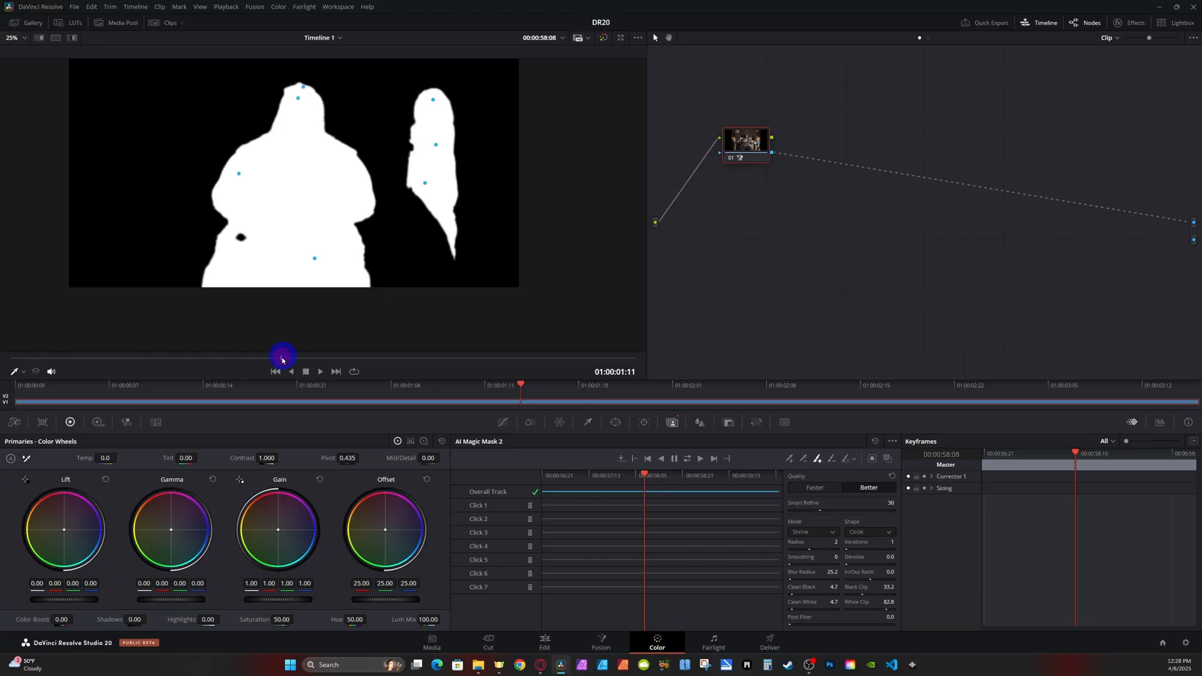
pyautogui.moveTo(282, 359)
pyautogui.mouseDown()
pyautogui.moveTo(255, 356)
pyautogui.moveTo(301, 363)
pyautogui.moveTo(282, 359)
pyautogui.mouseUp()
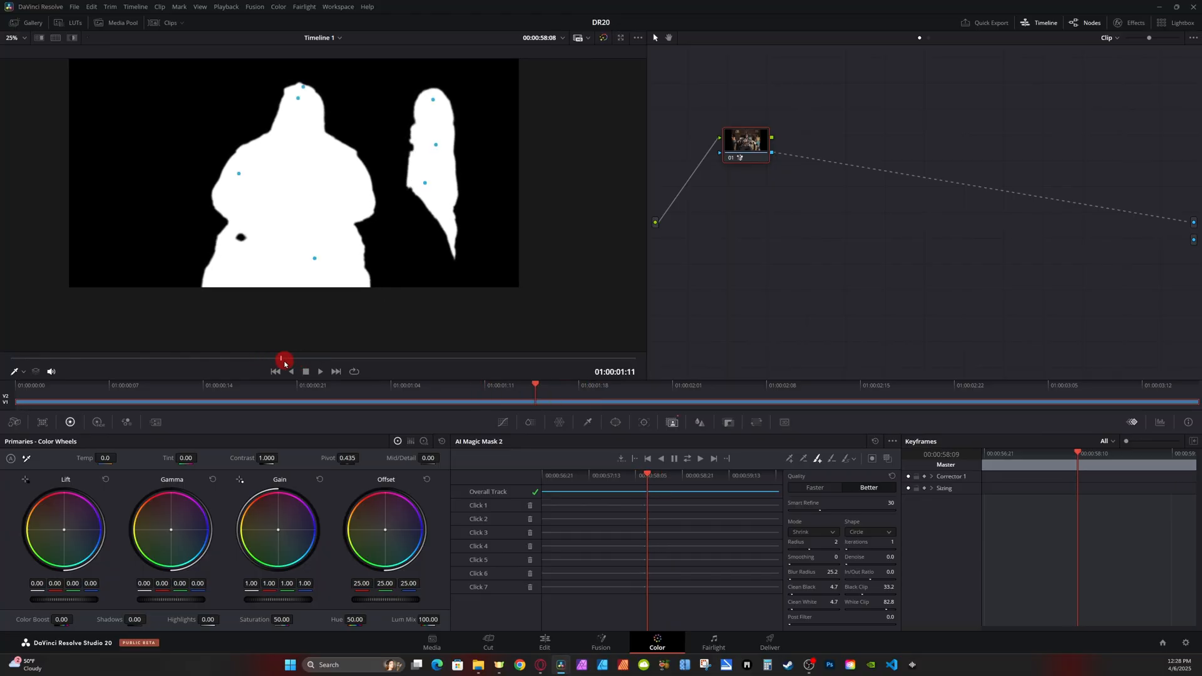
pyautogui.click(239, 240)
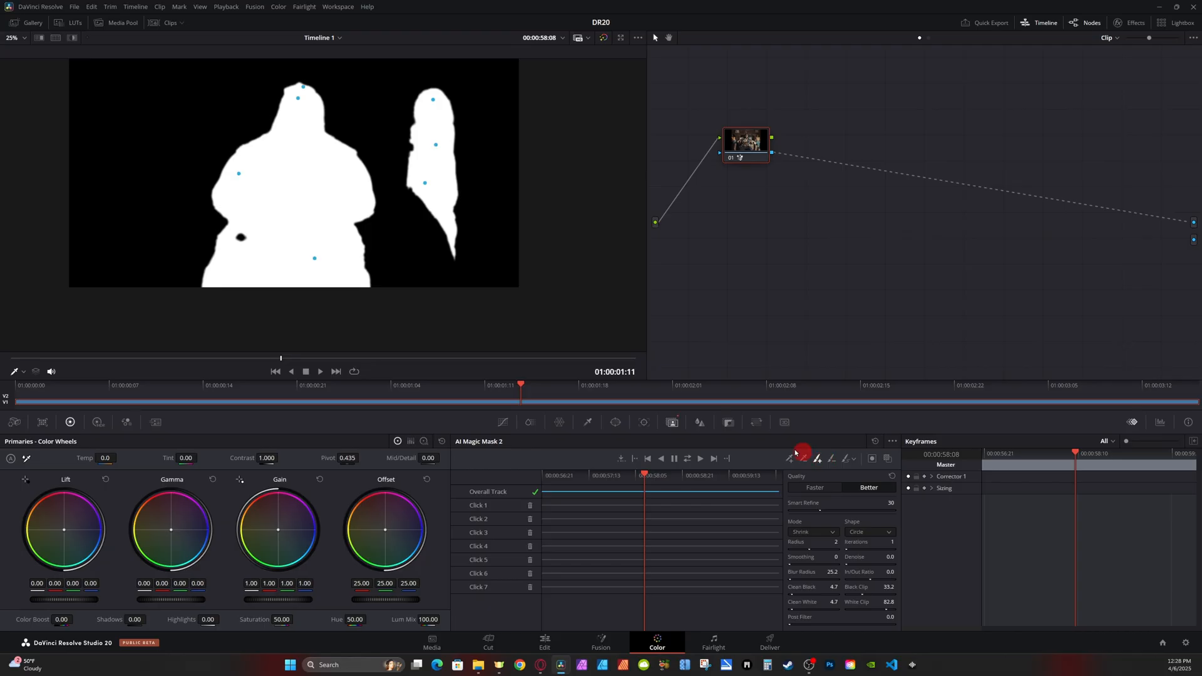
pyautogui.click(236, 237)
pyautogui.click(252, 239)
# - Step through the matte from 01:00:01:11 to 01:00:02:18 checking for gaps around the hands, and choose the subtractive mask brush
pyautogui.press('Right')
pyautogui.press('Right')
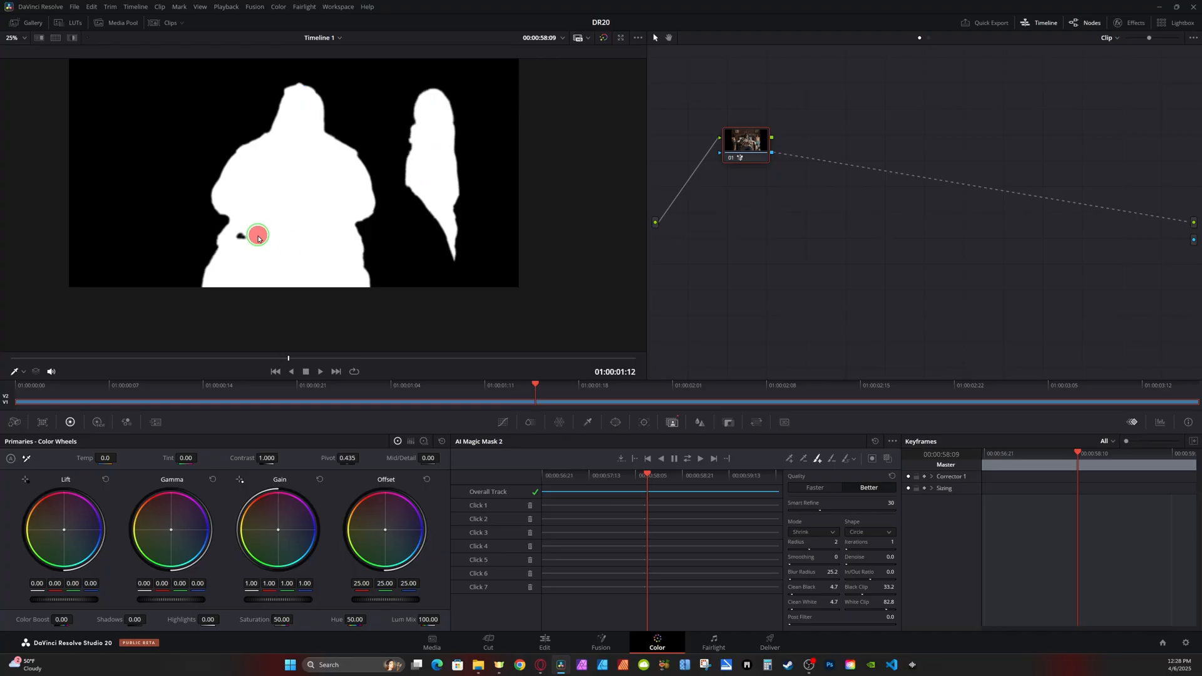
pyautogui.press('Right')
pyautogui.press('Right')
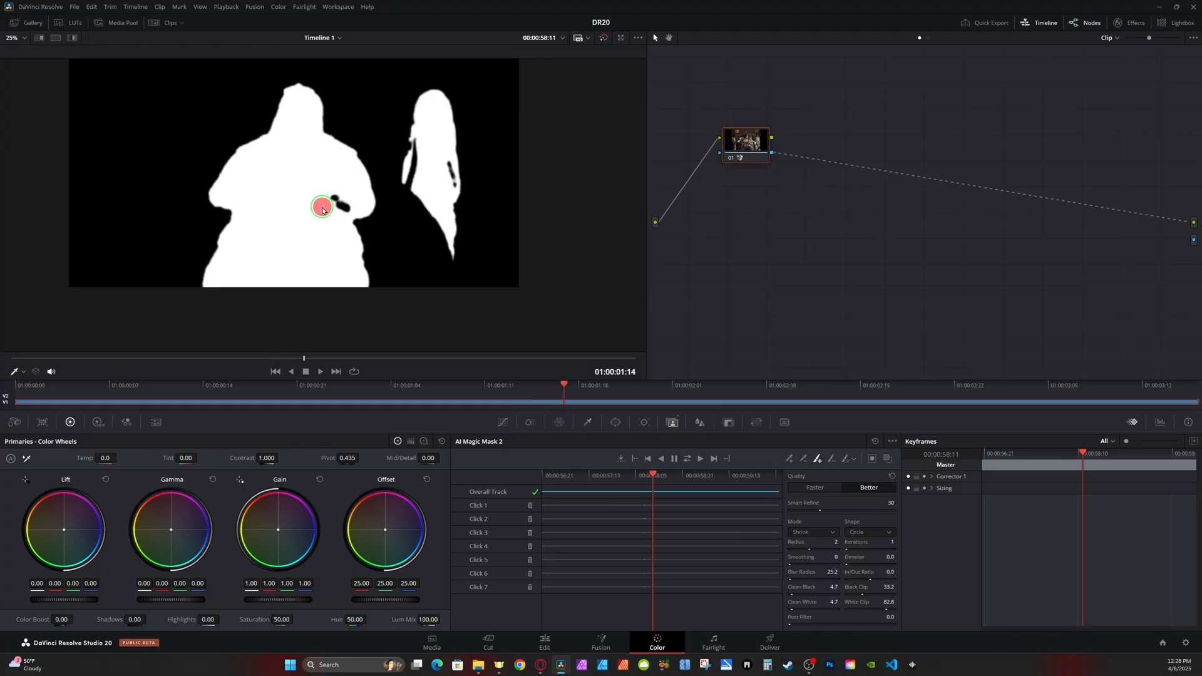
pyautogui.press('Right')
pyautogui.press('Right')
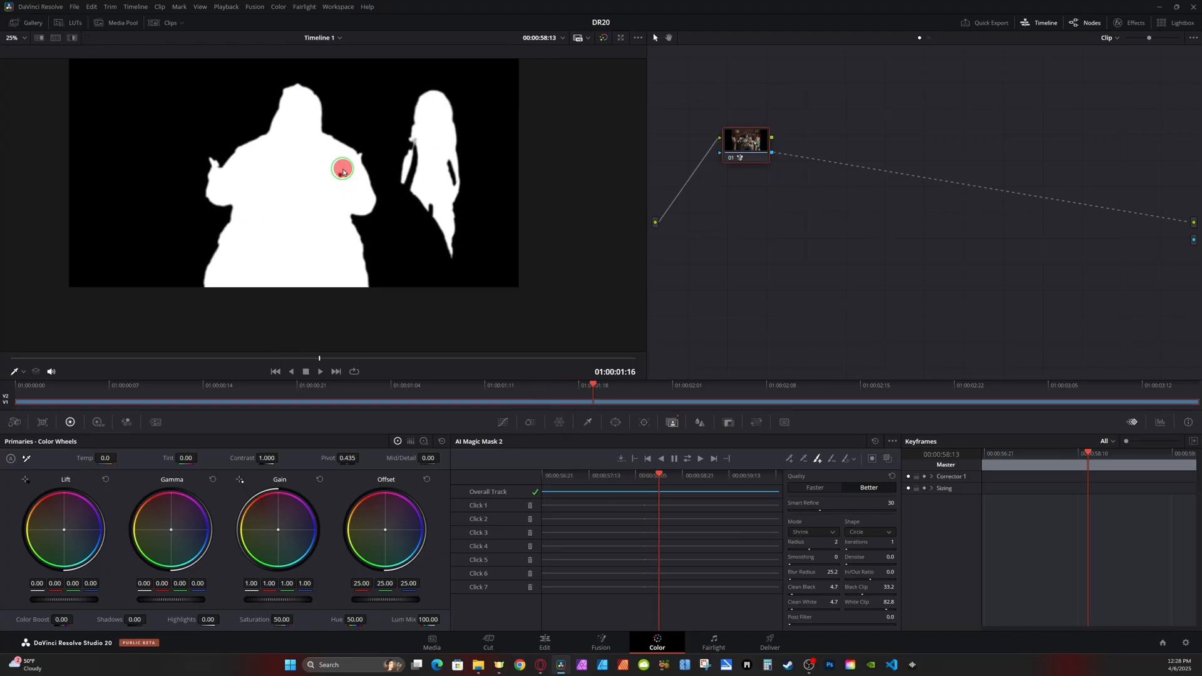
pyautogui.press('Right')
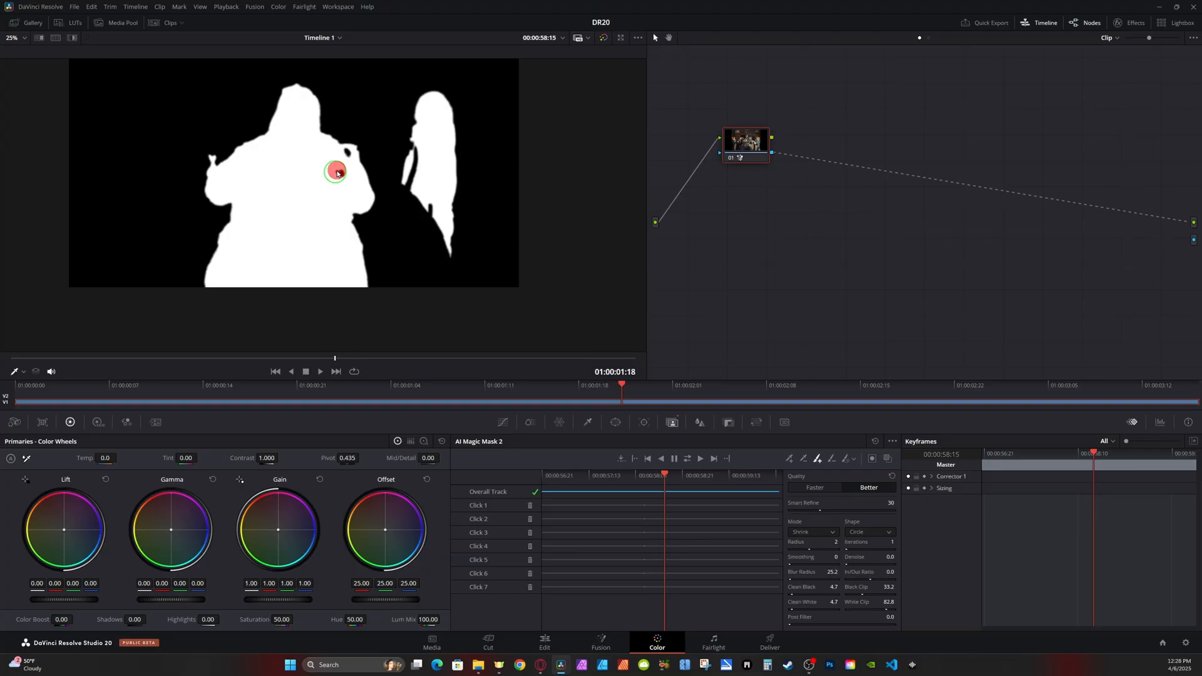
pyautogui.hotkey('shift', 'Right')
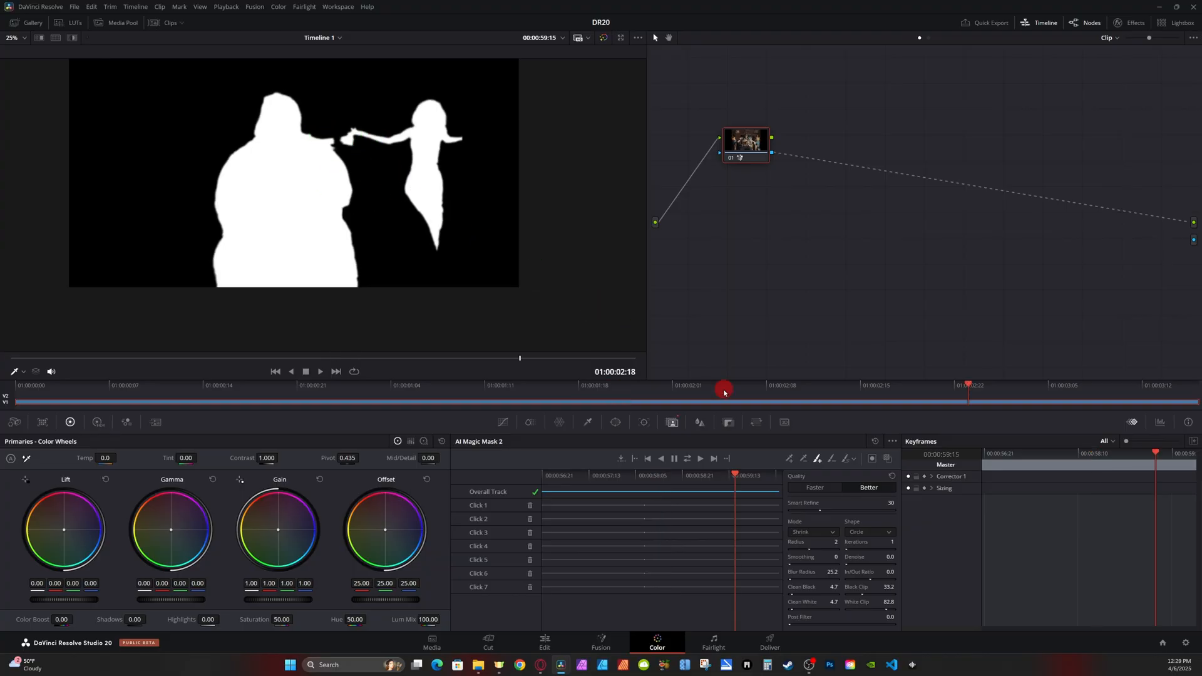
pyautogui.click(830, 463)
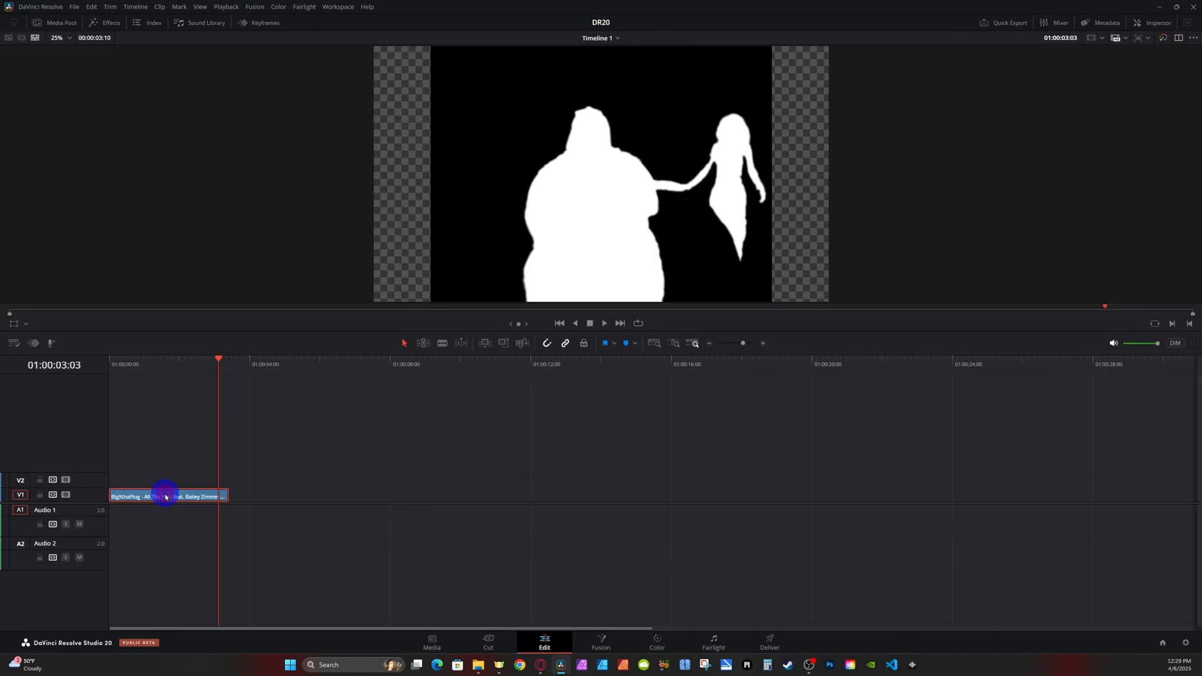
# - On the Edit page, duplicate the matte clip from V1 onto V2 after the original and scrub through the original
pyautogui.keyDown('alt'); pyautogui.moveTo(165, 494); pyautogui.dragTo(347, 480); pyautogui.keyUp('alt')
pyautogui.click(126, 366)
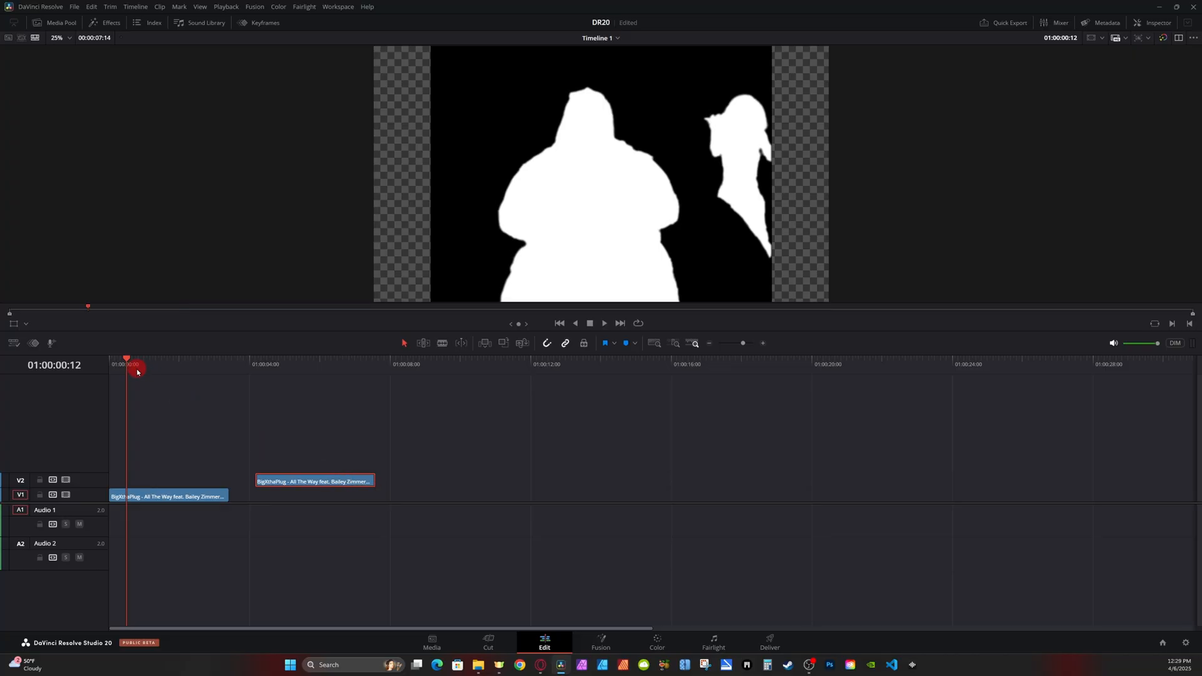
pyautogui.moveTo(127, 374); pyautogui.dragTo(155, 376)
# - Reset the node grade on the V2 duplicate and replace its alpha link to the main output with the node's RGB output
pyautogui.click(301, 369)
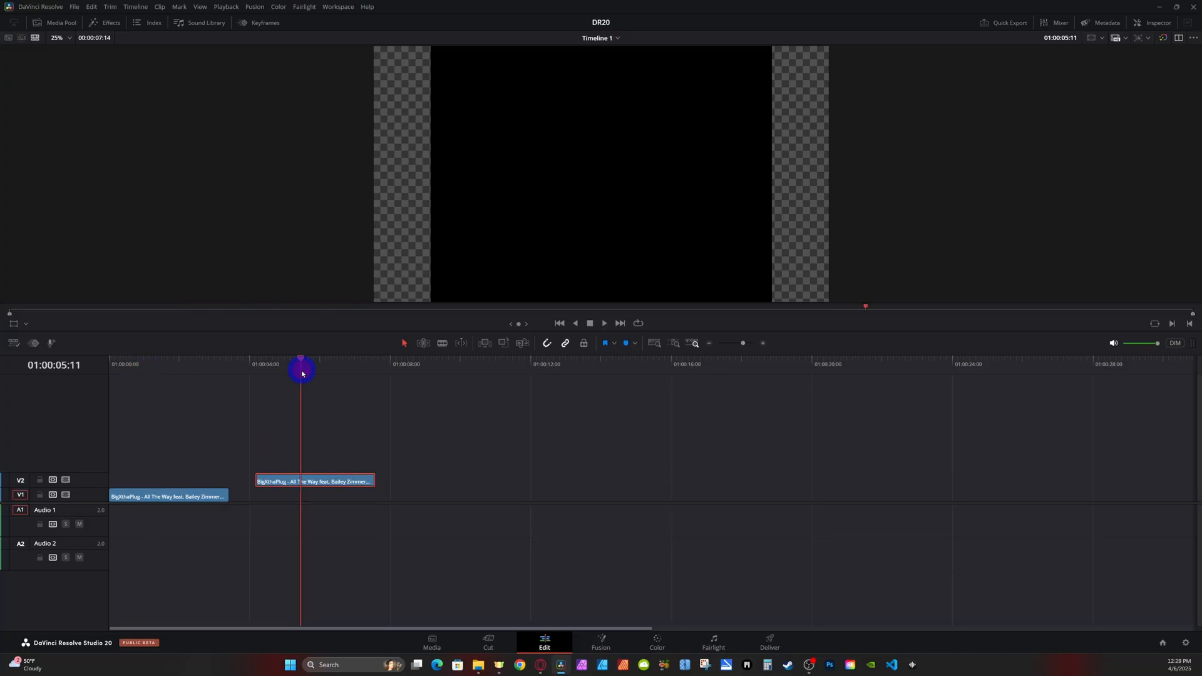
pyautogui.click(657, 643)
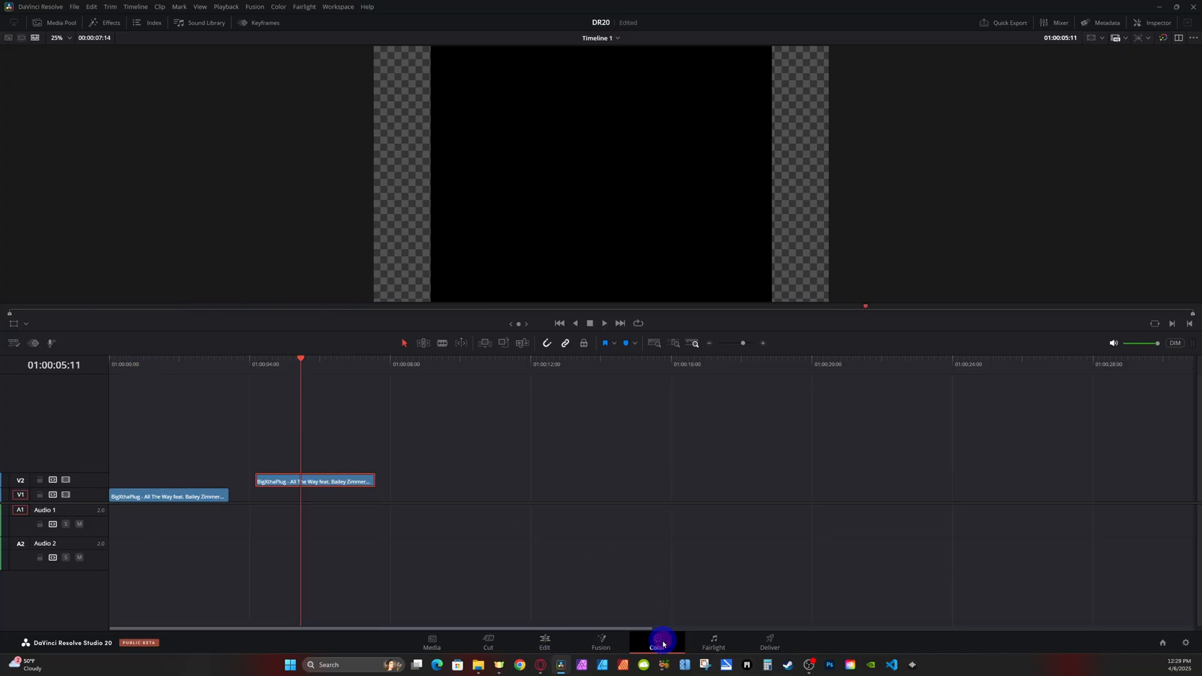
pyautogui.rightClick(760, 162)
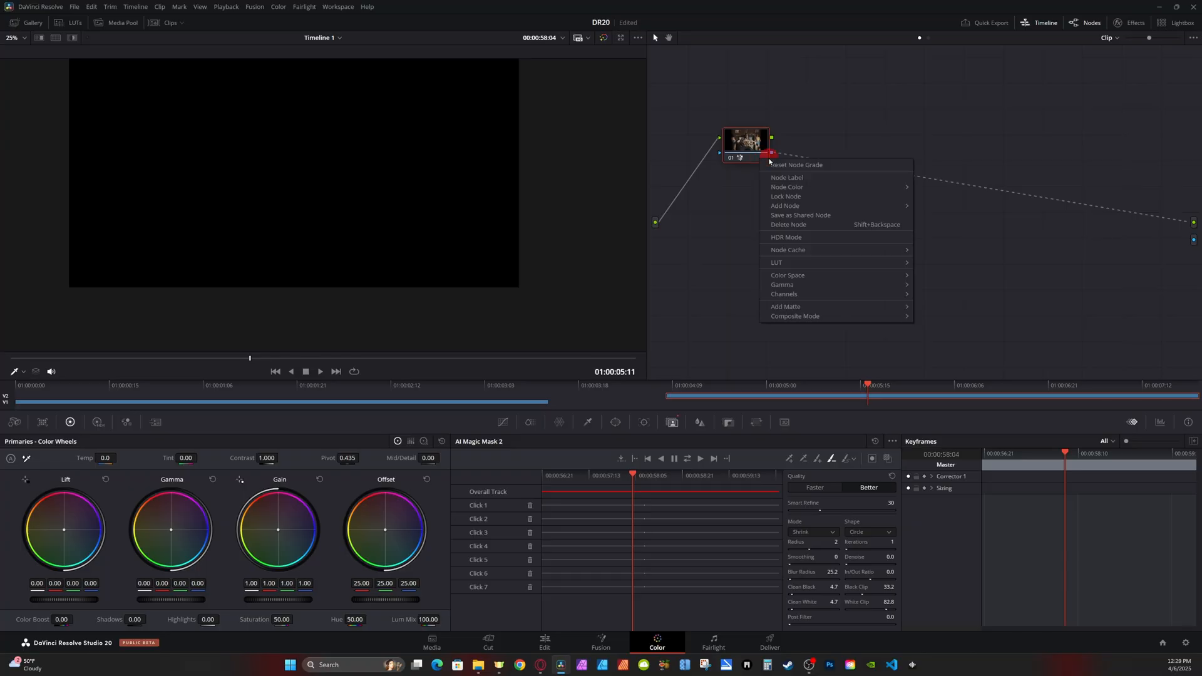
pyautogui.click(809, 169)
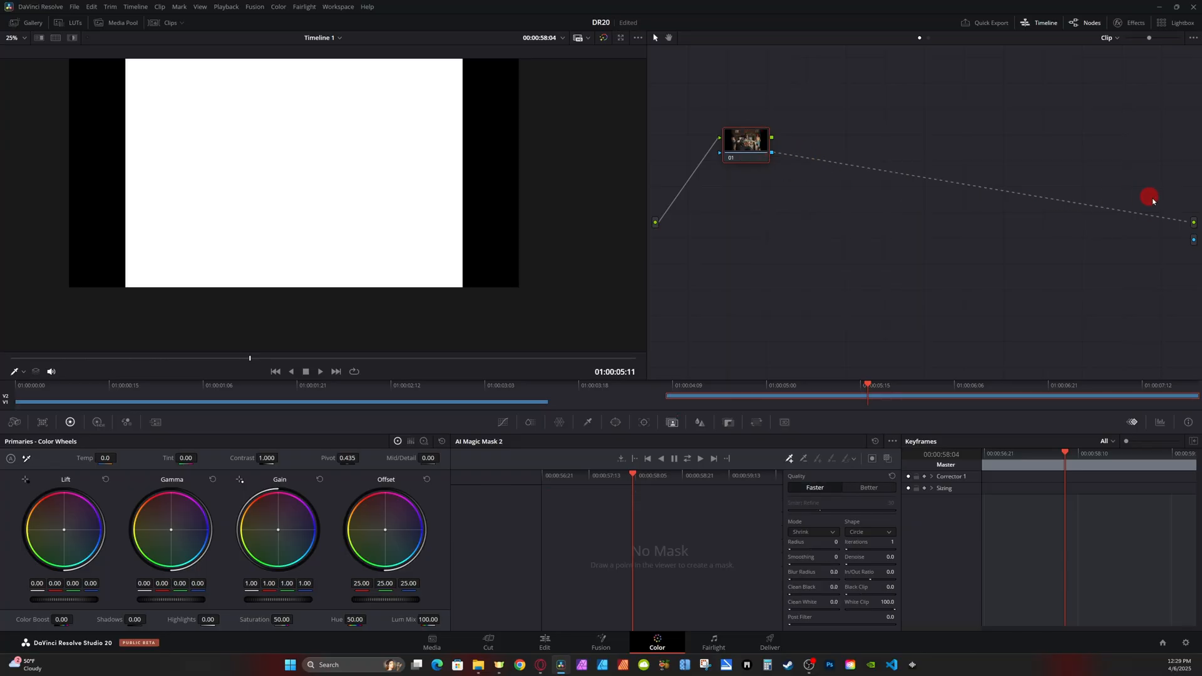
pyautogui.moveTo(1191, 227); pyautogui.dragTo(1188, 238)
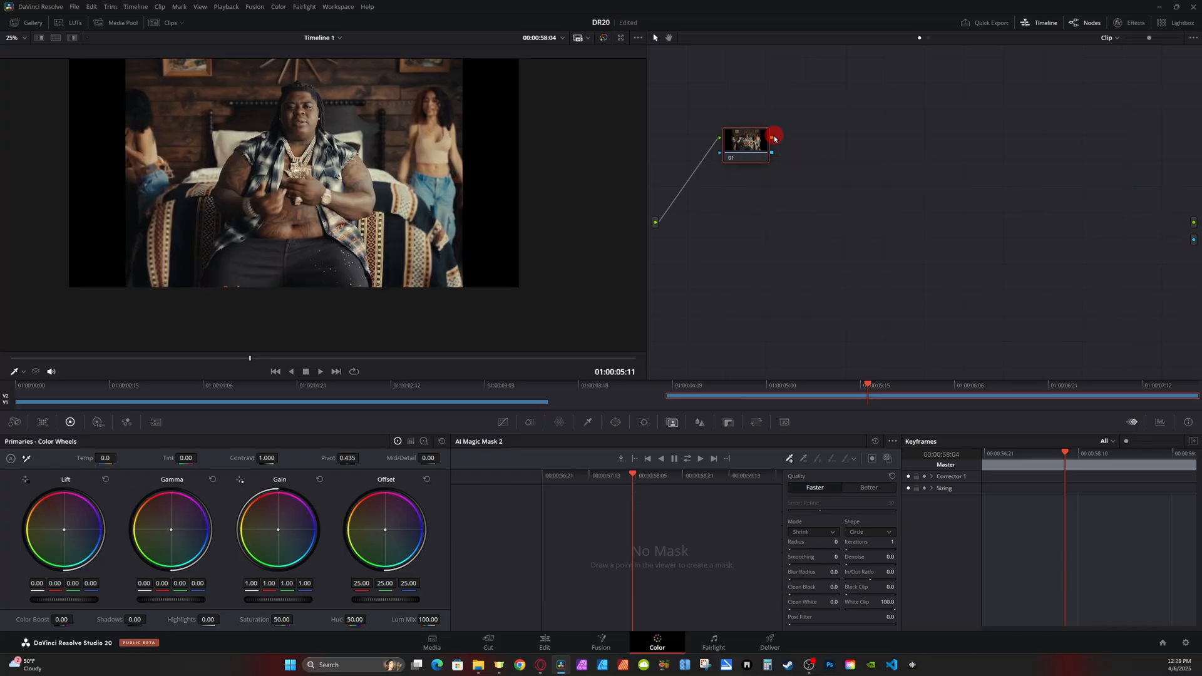
pyautogui.moveTo(774, 138); pyautogui.dragTo(1193, 222)
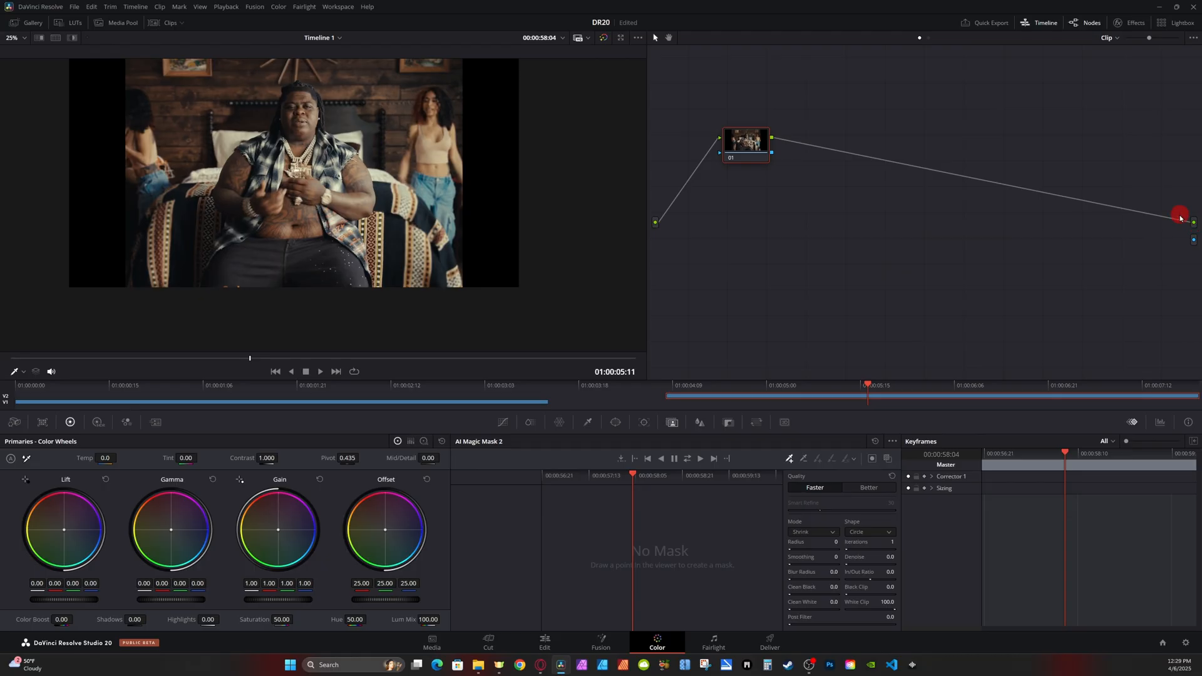
# - Move the V2 duplicate further along the timeline and render the V1 matte clip in place as QuickTime, Apple ProRes 422, in the home folder
pyautogui.hotkey('shift', '4')
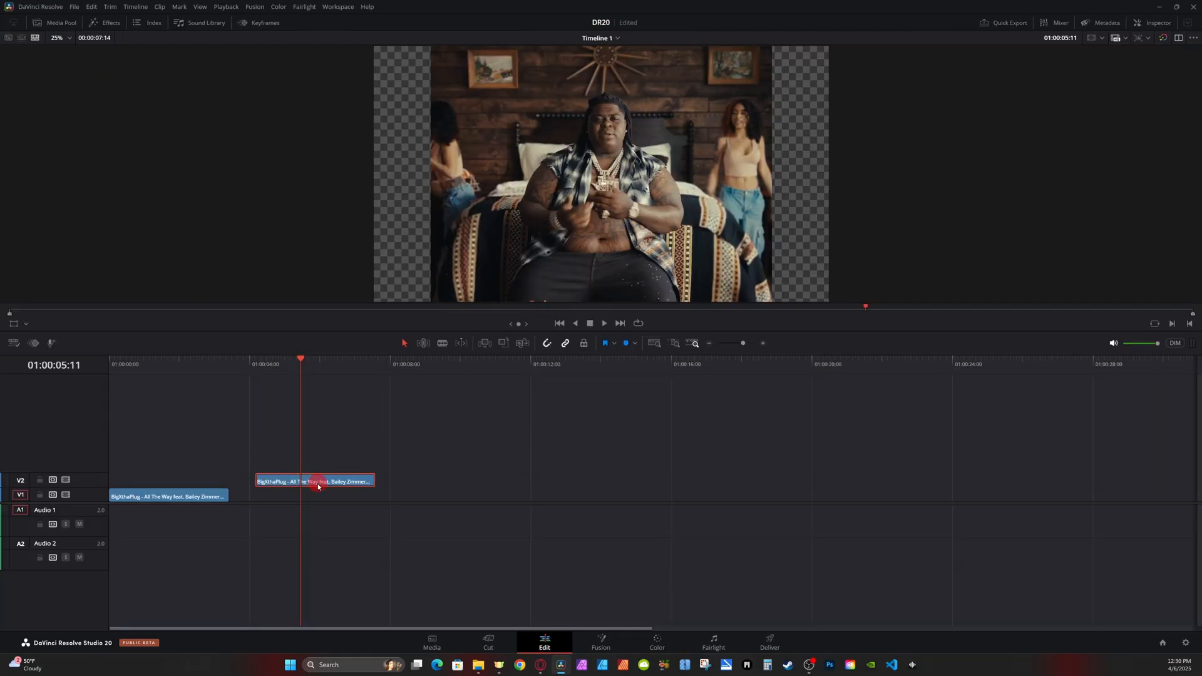
pyautogui.moveTo(318, 486); pyautogui.dragTo(378, 487)
pyautogui.click(171, 497)
pyautogui.rightClick(172, 498)
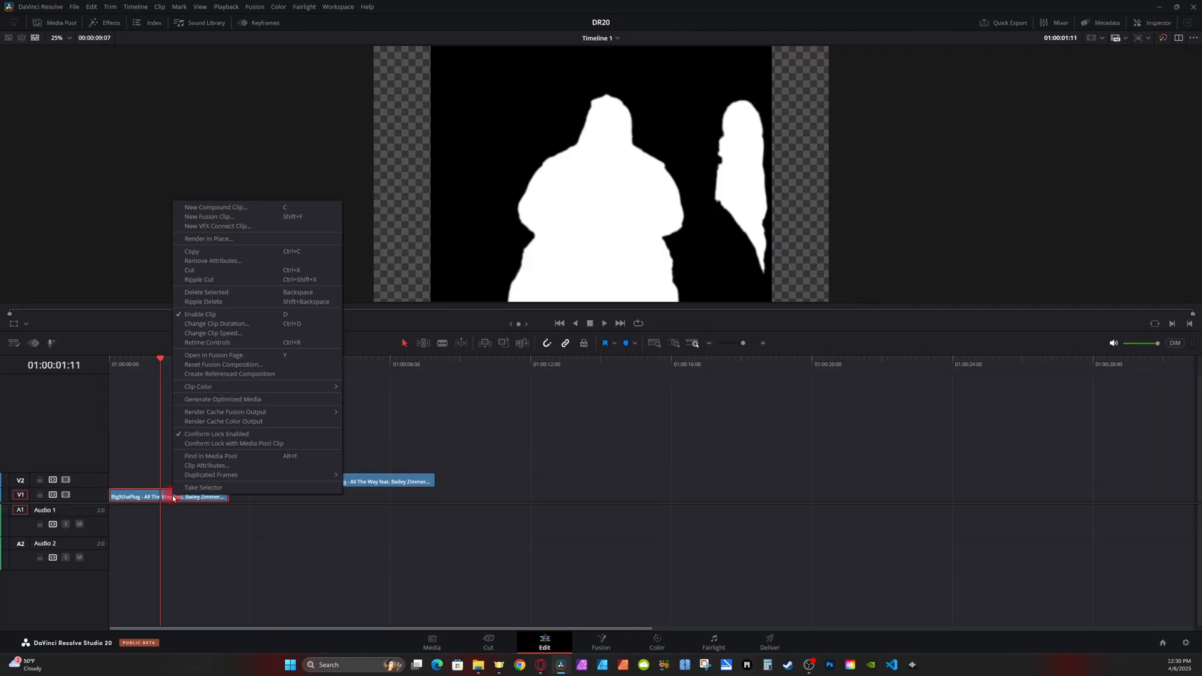
pyautogui.click(232, 241)
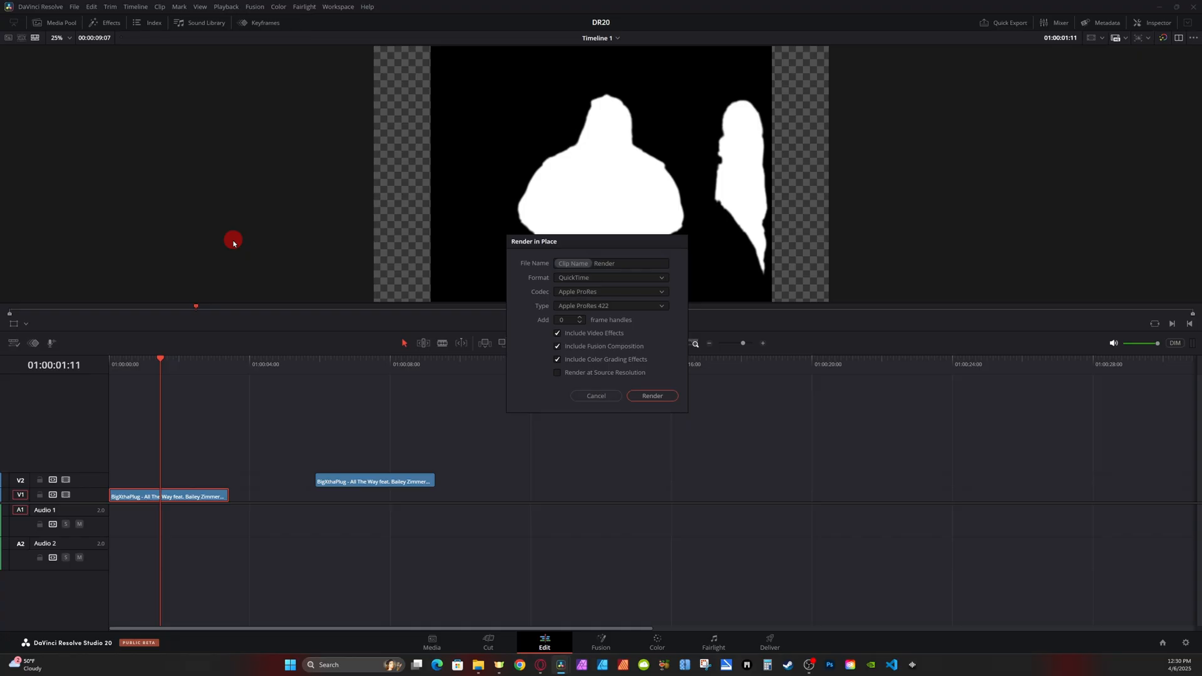
pyautogui.click(652, 396)
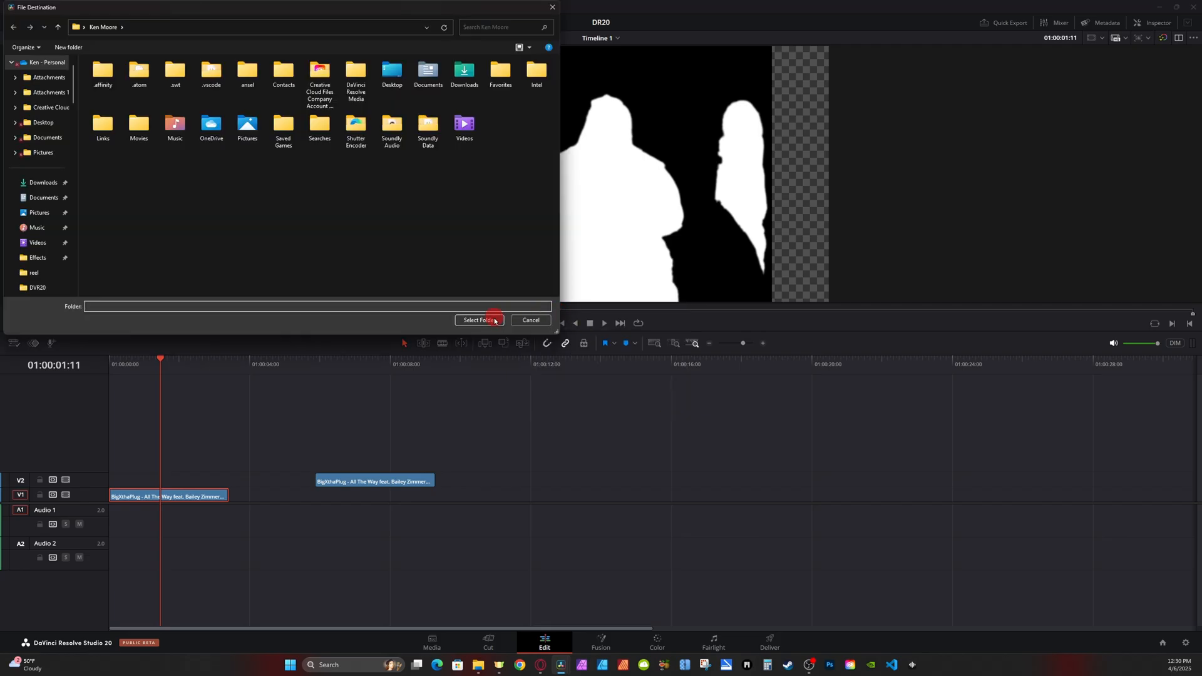
pyautogui.click(490, 317)
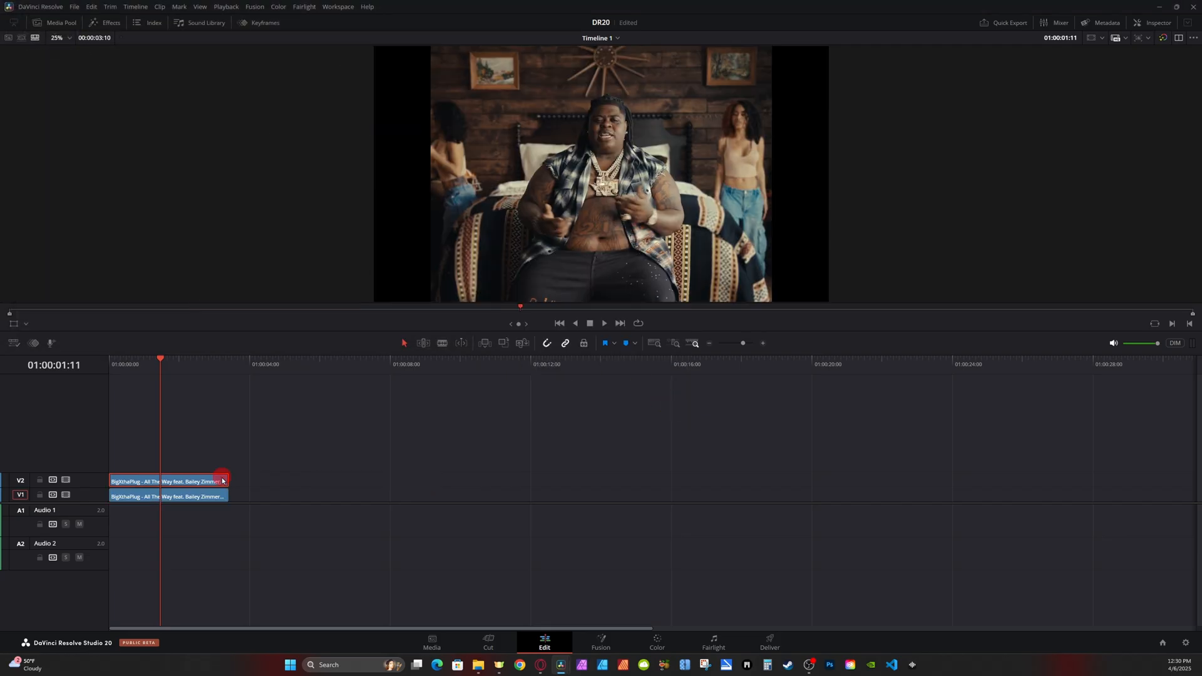
# - Set the composite mode of the rendered matte clip on V1 to Lum
pyautogui.click(212, 499)
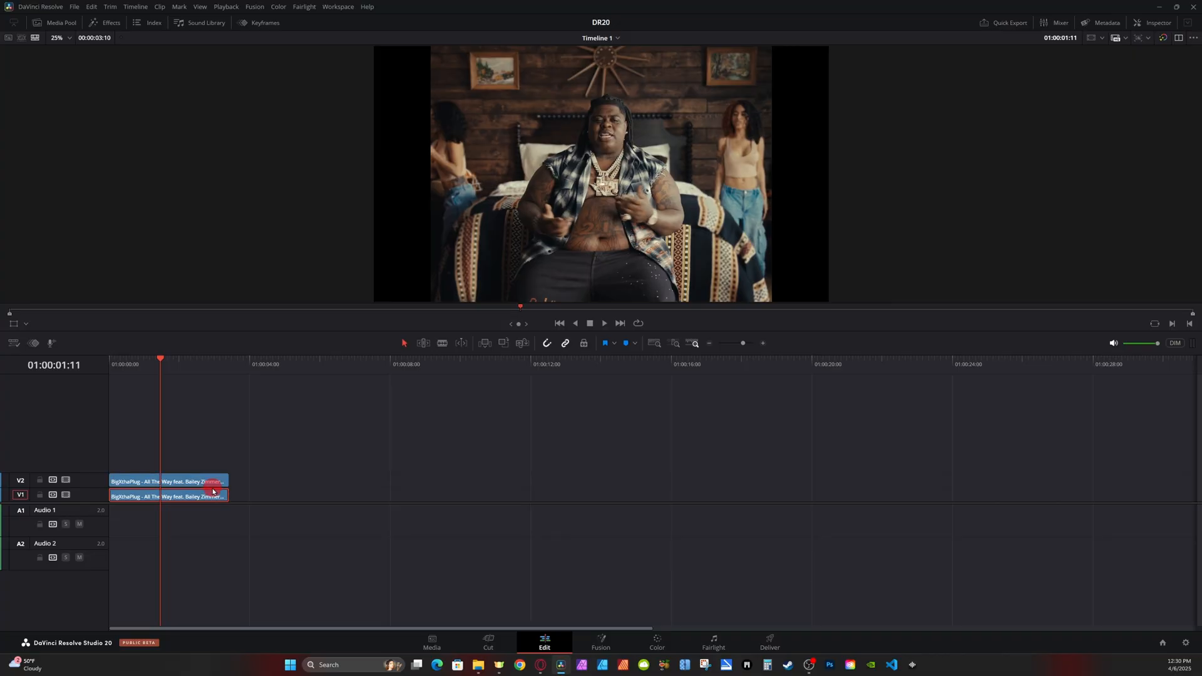
pyautogui.click(1153, 23)
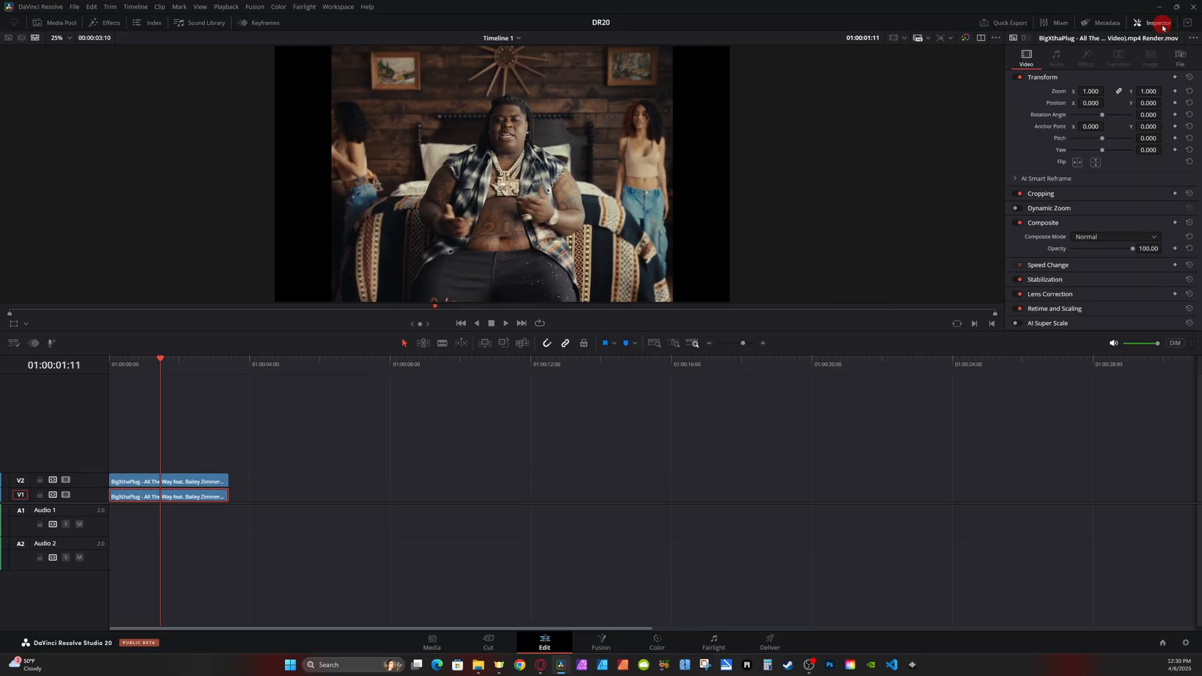
pyautogui.click(1115, 238)
pyautogui.scroll(-5, 1114, 288)
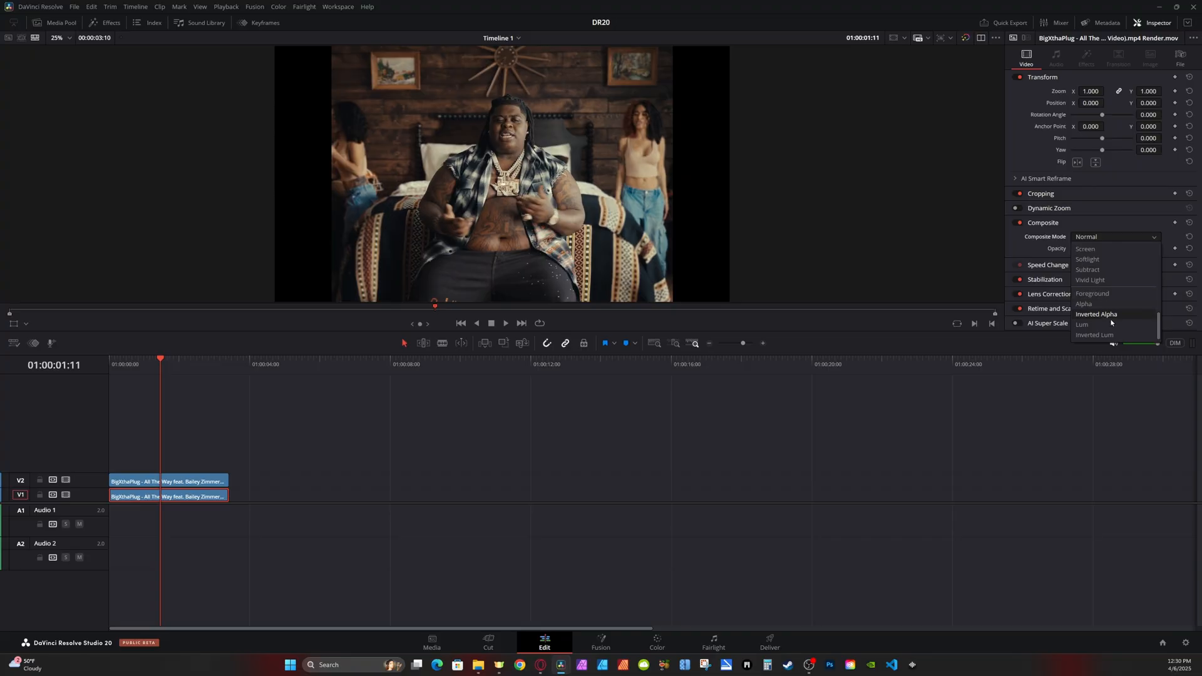
pyautogui.click(1102, 326)
# - Set the V2 original's composite mode to Foreground and scrub from 01:00:00:13 to review the cutout over transparency
pyautogui.click(193, 479)
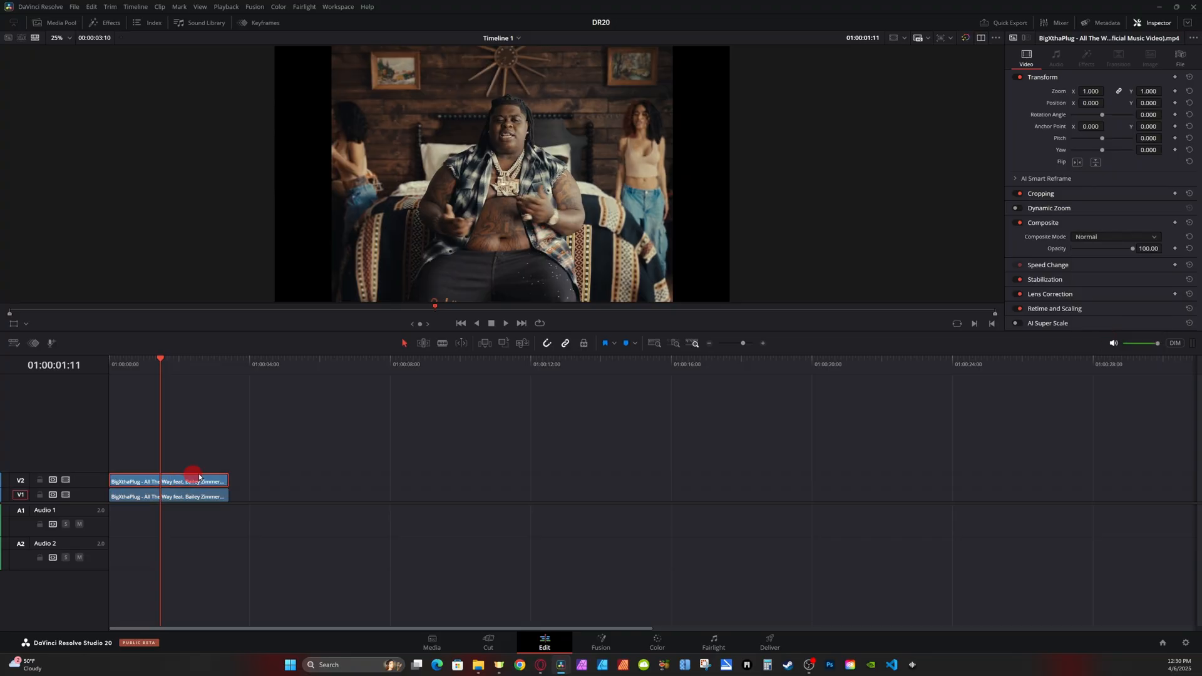
pyautogui.click(1140, 239)
pyautogui.scroll(-5, 1120, 288)
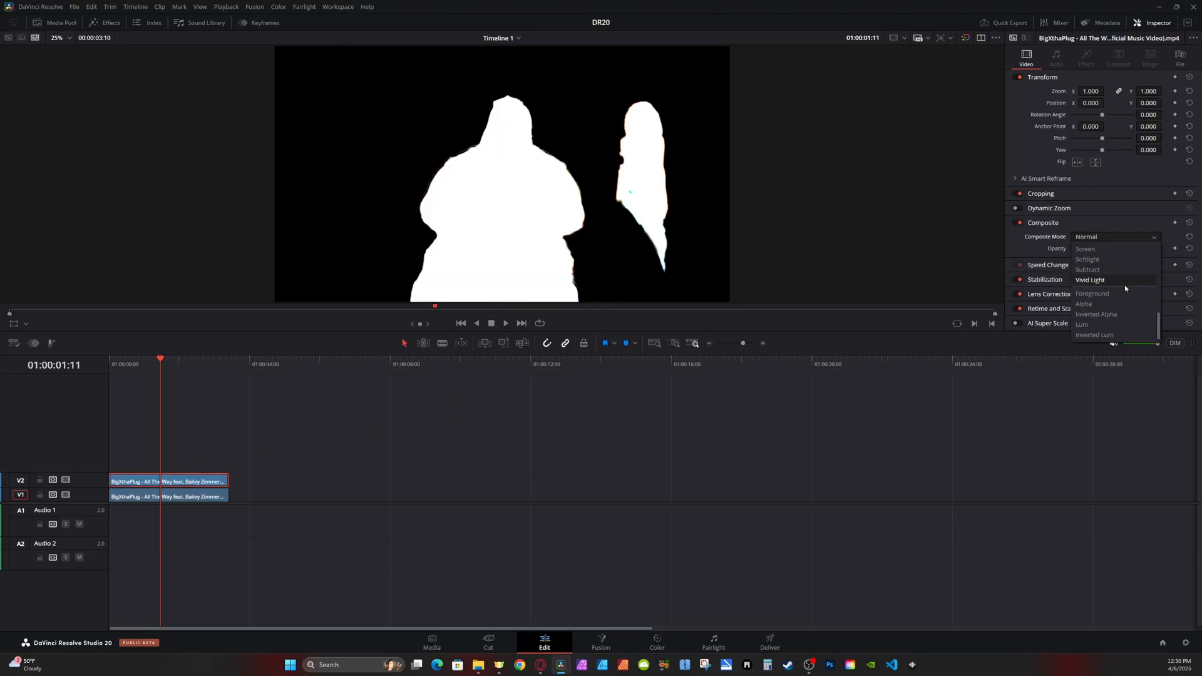
pyautogui.click(161, 498)
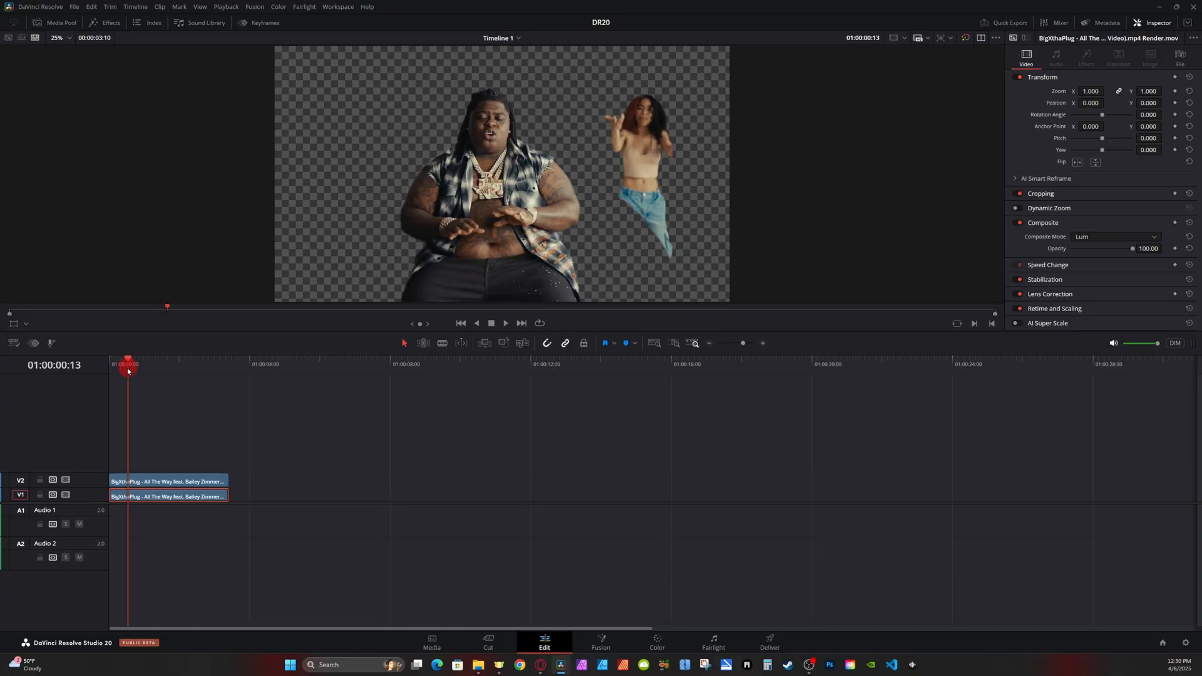
pyautogui.moveTo(127, 371); pyautogui.dragTo(157, 371)
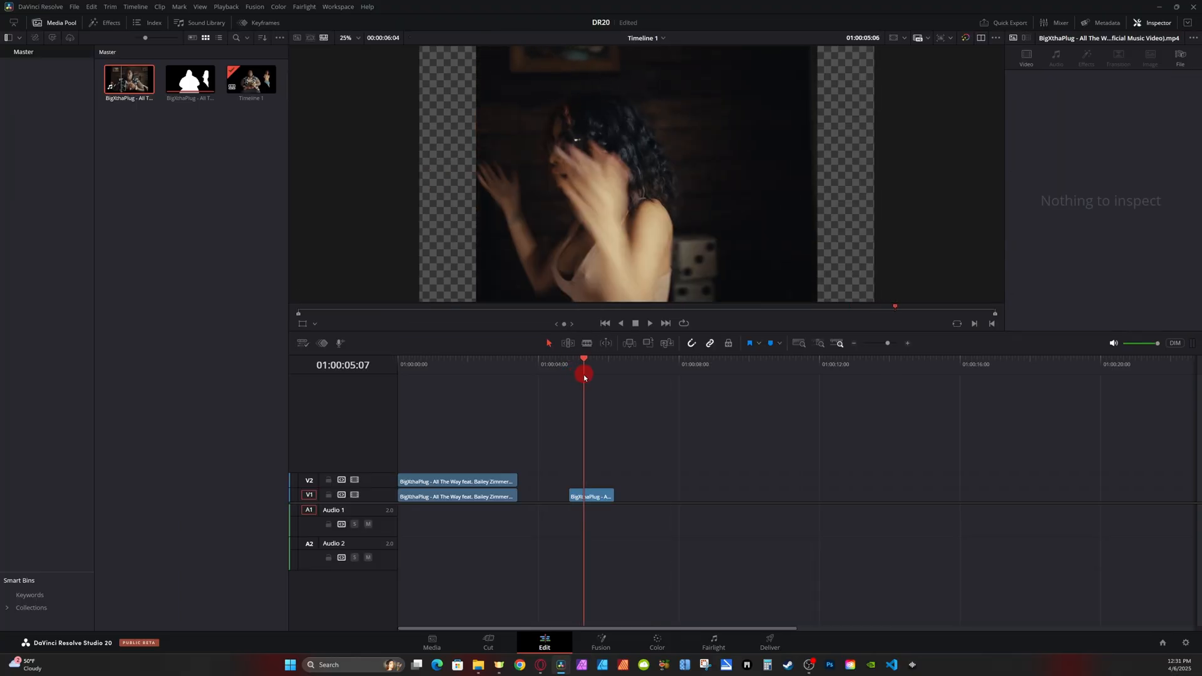
# - On the Color page at 01:00:05:16, place Magic Mask points on the woman's forehead, tank top and dark hair, with the mask overlay shown
pyautogui.moveTo(583, 374); pyautogui.dragTo(596, 374)
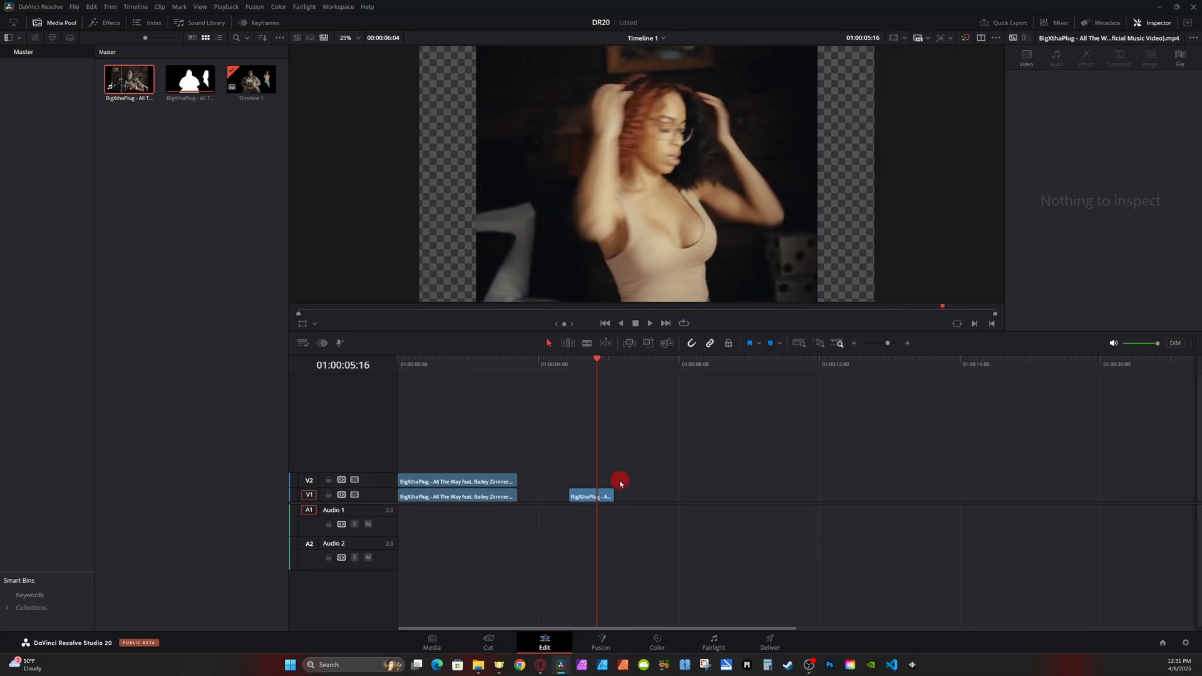
pyautogui.click(654, 641)
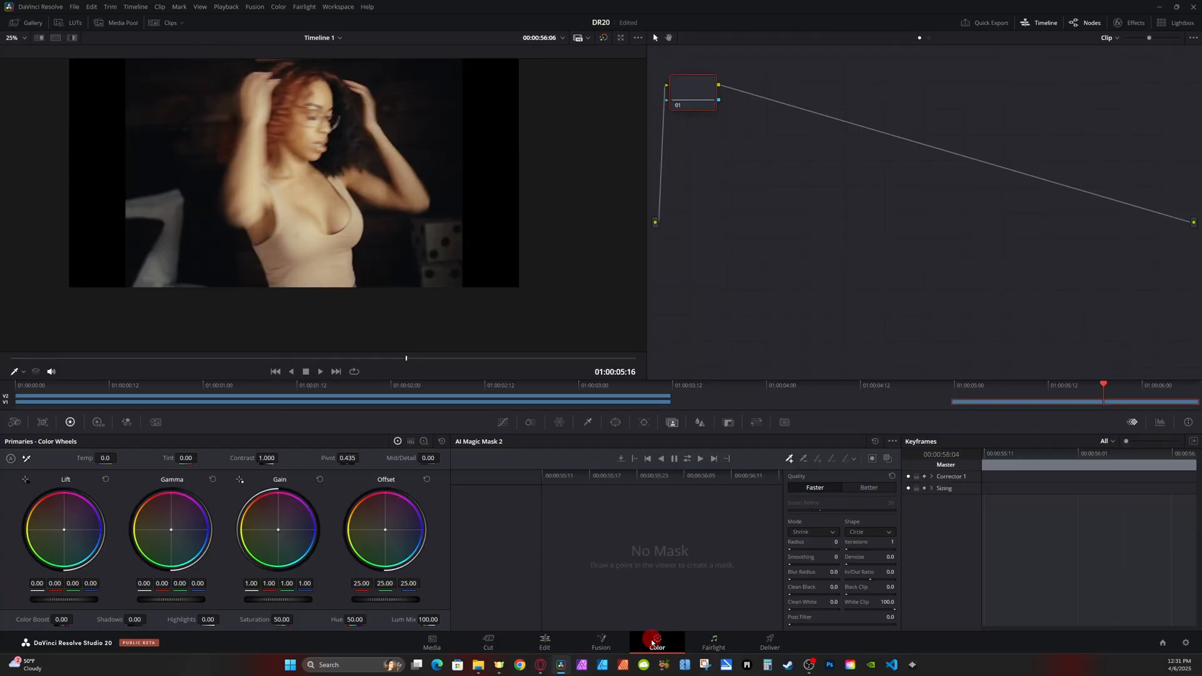
pyautogui.click(313, 87)
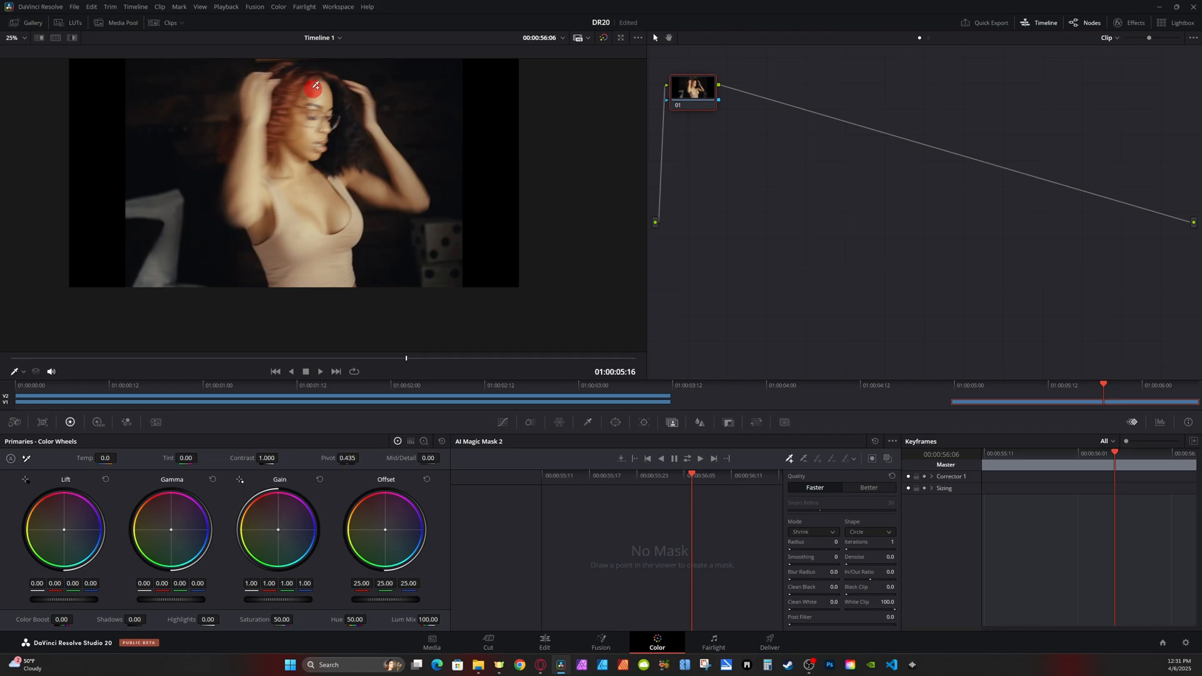
pyautogui.click(894, 461)
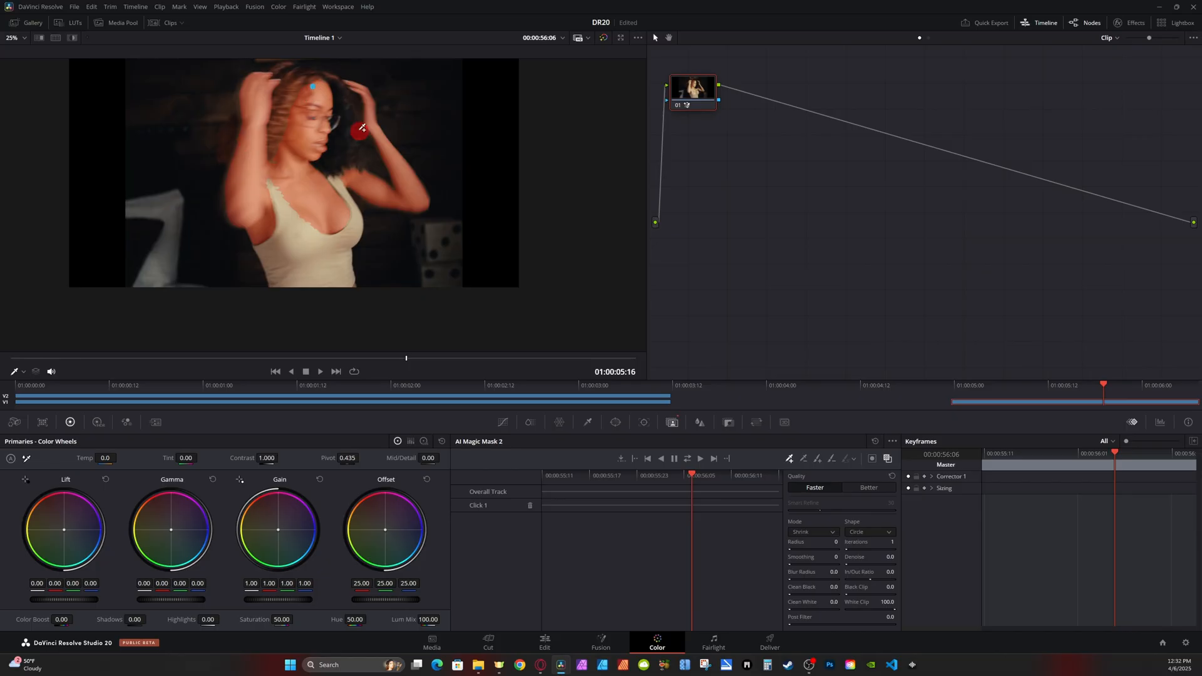
pyautogui.click(311, 245)
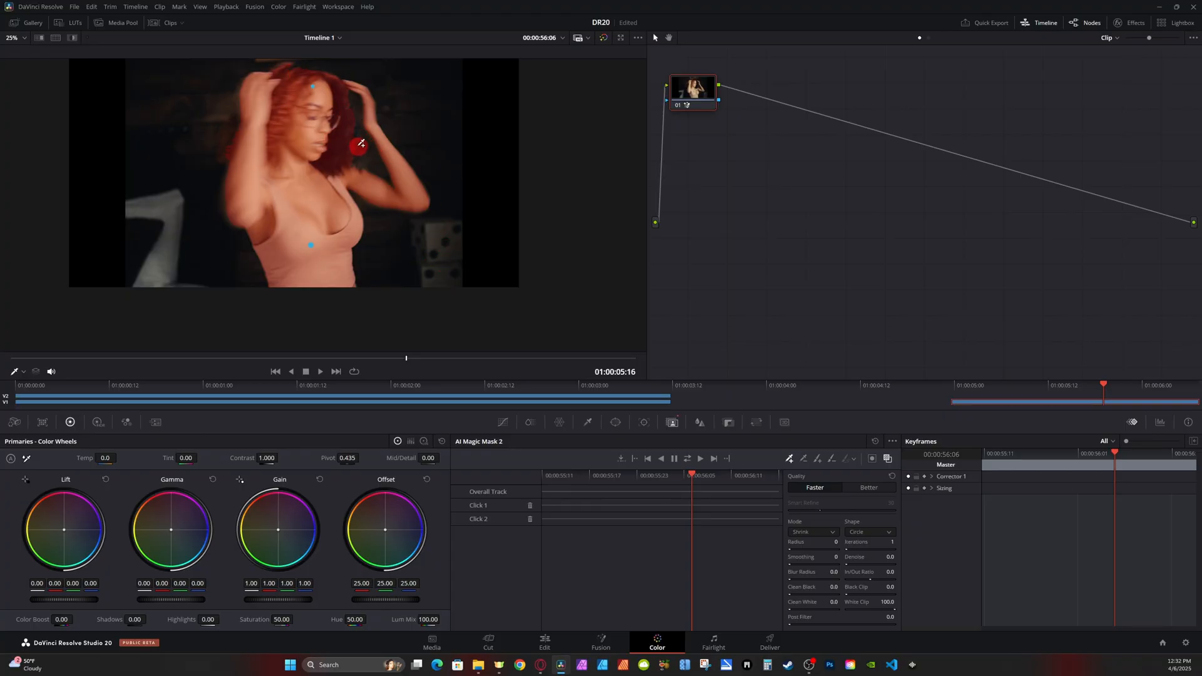
pyautogui.click(358, 146)
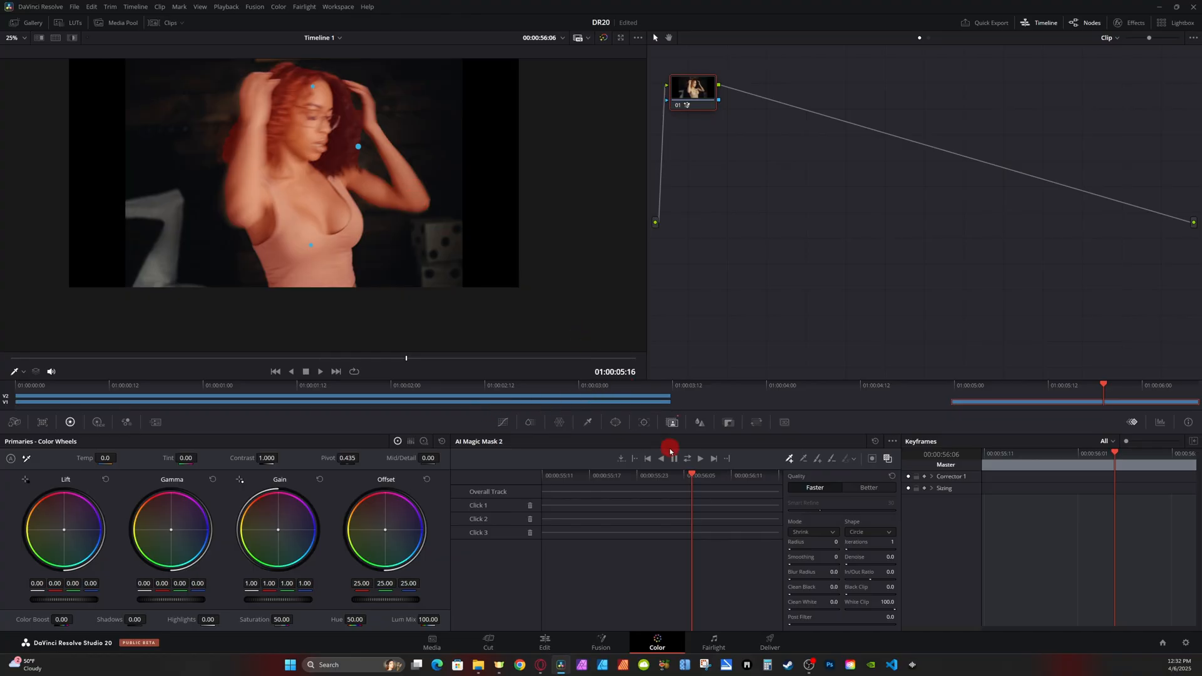
# - Track the woman's mask in both directions and step back to 01:00:05:15 to check it
pyautogui.click(687, 459)
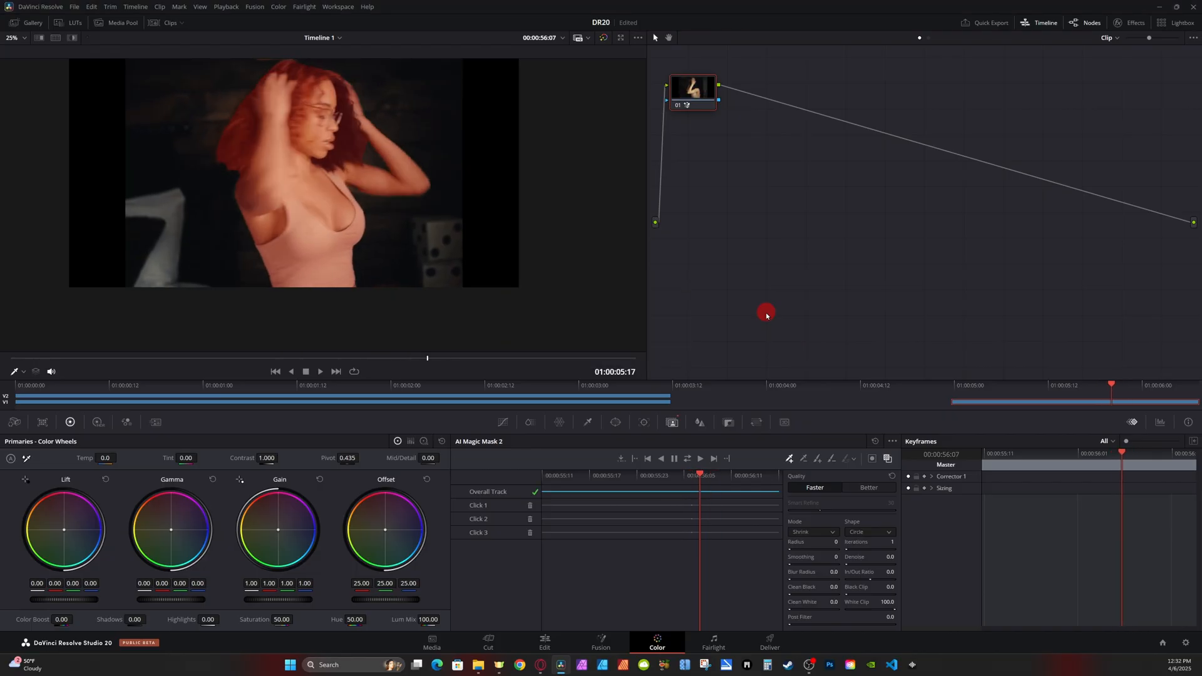
pyautogui.press('Left')
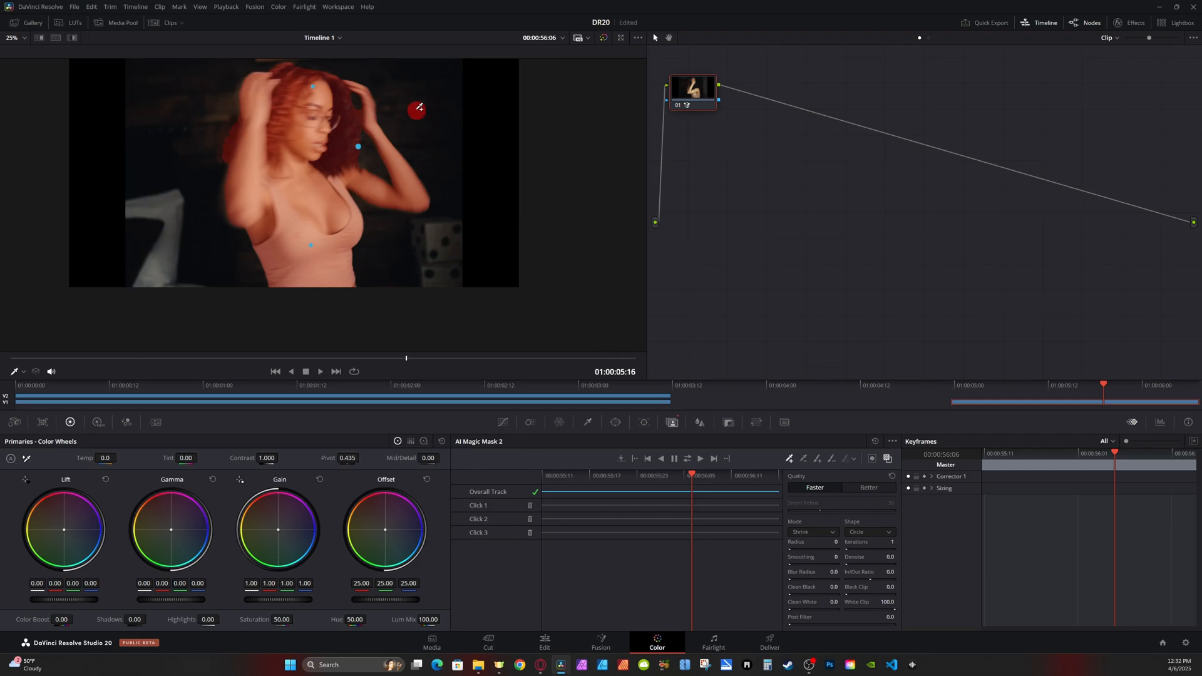
pyautogui.press('Left')
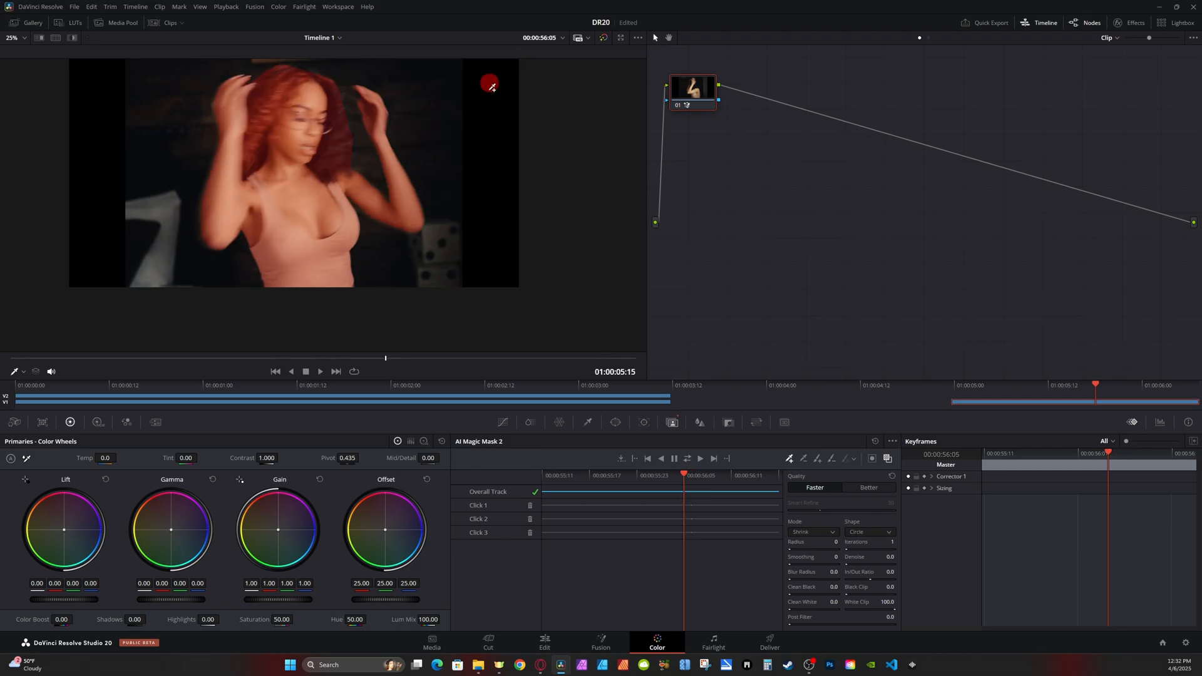
# - Set the Magic Mask quality to Better and choose the additive mask brush
pyautogui.click(869, 489)
pyautogui.click(816, 456)
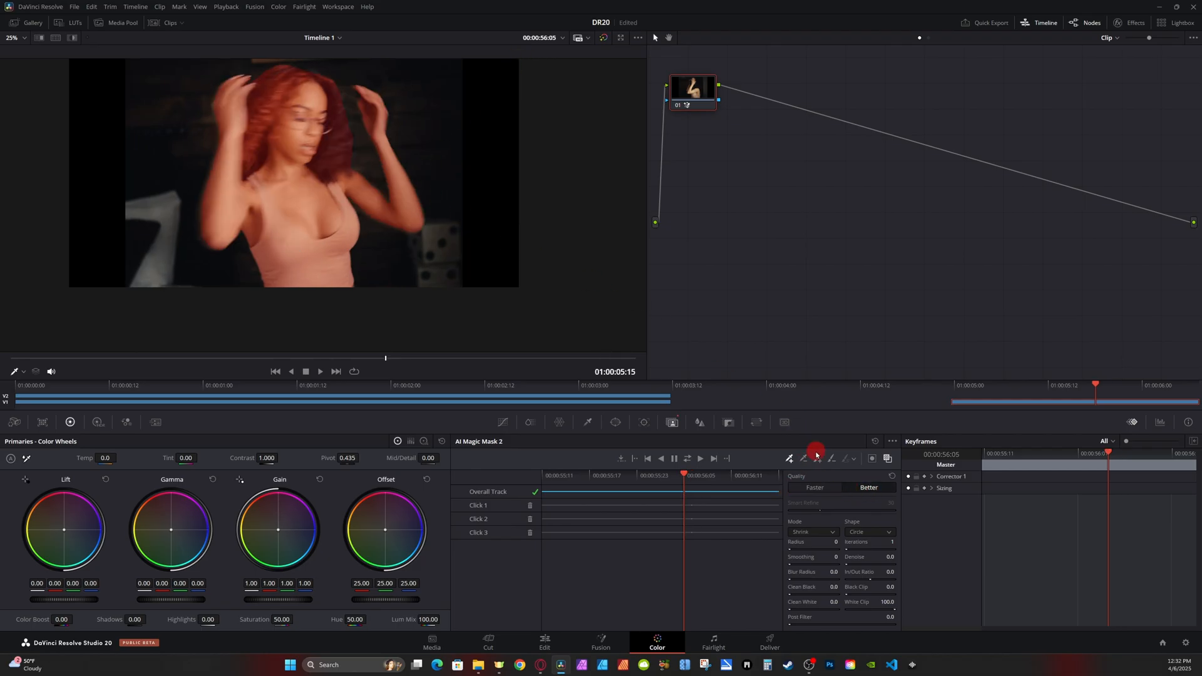
pyautogui.click(872, 318)
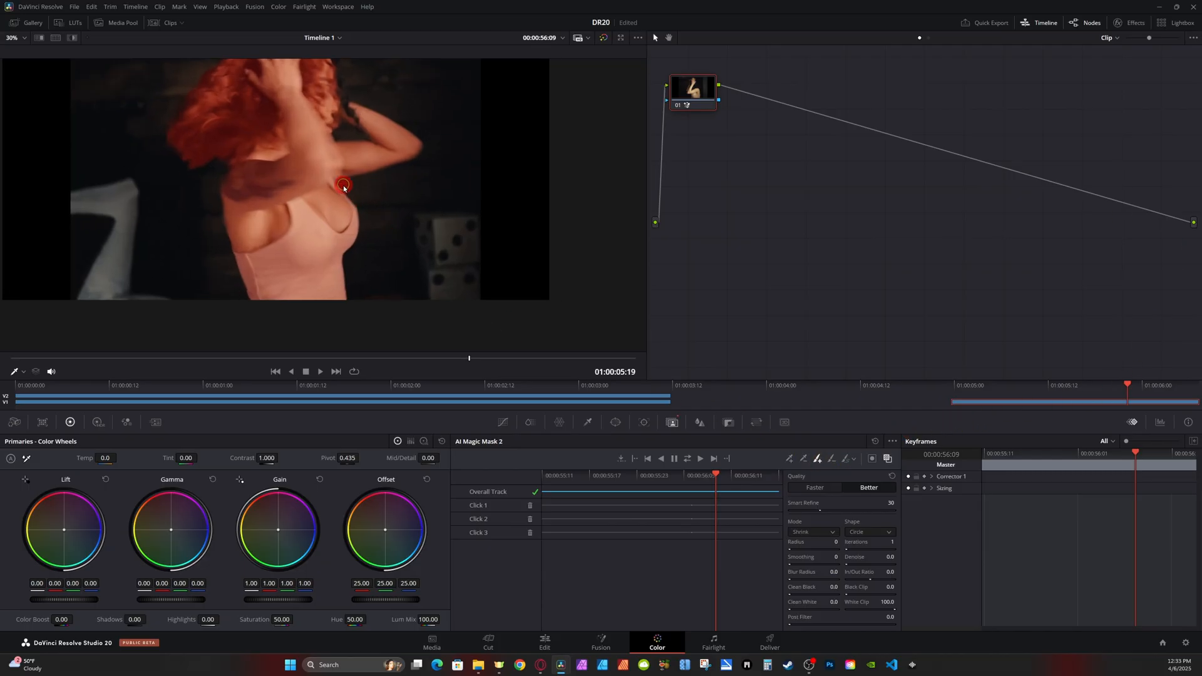
# - Examine the refined mask's hair and arm edges up close from 01:00:05:19 to 01:00:05:21, and in full at 01:00:05:12
pyautogui.scroll(4, 339, 97)
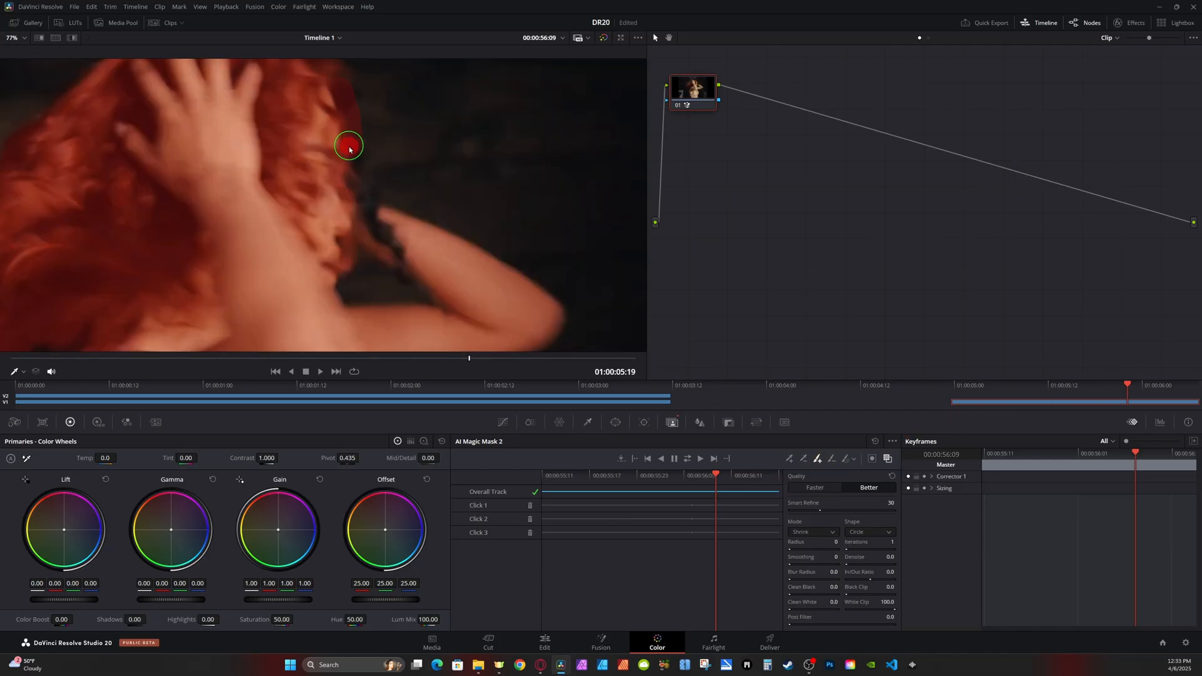
pyautogui.press('Right')
pyautogui.press('Right')
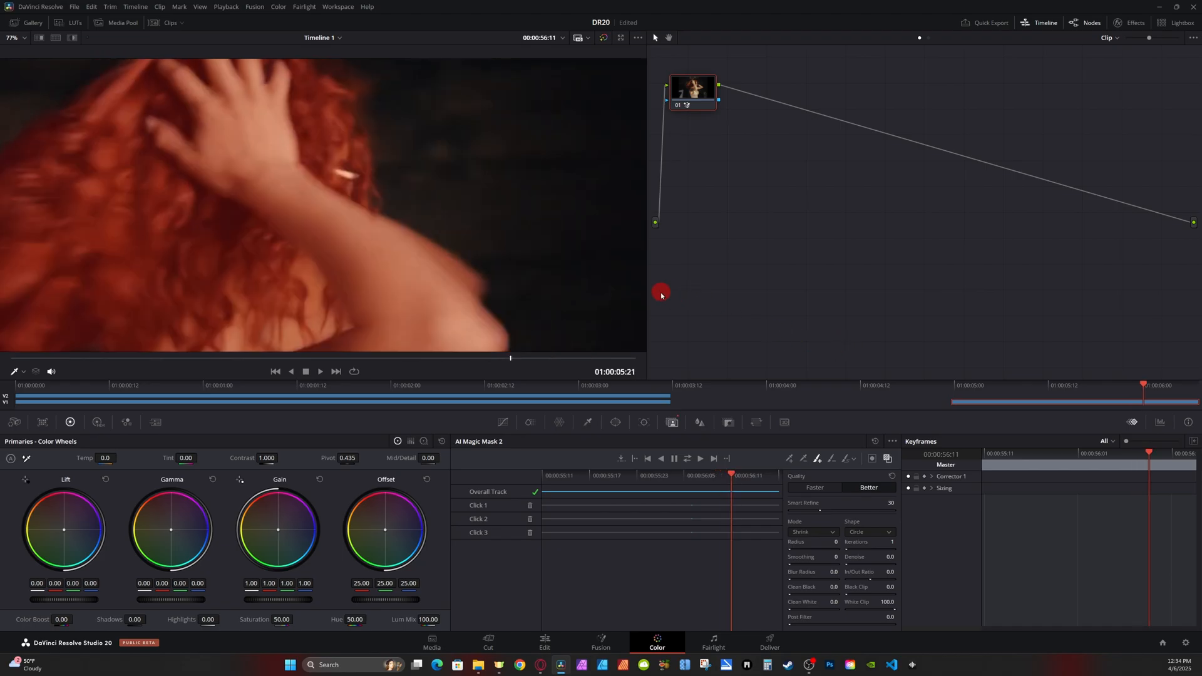
pyautogui.scroll(-4, 488, 259)
pyautogui.press('j')
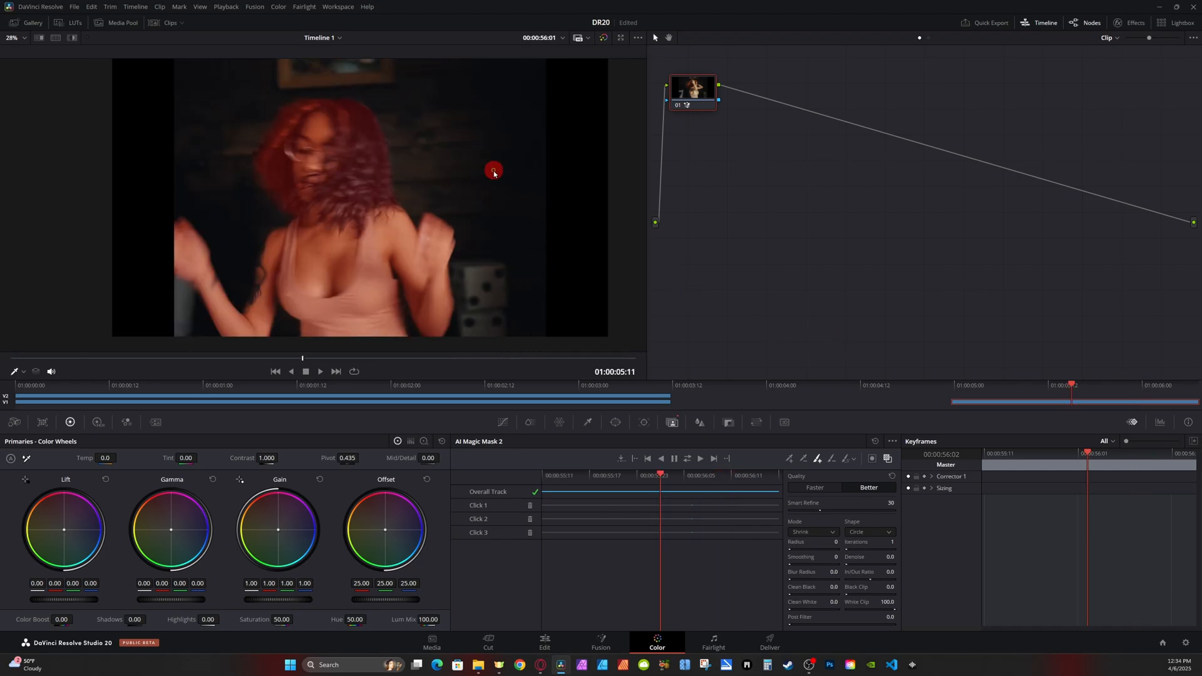
pyautogui.press('Right')
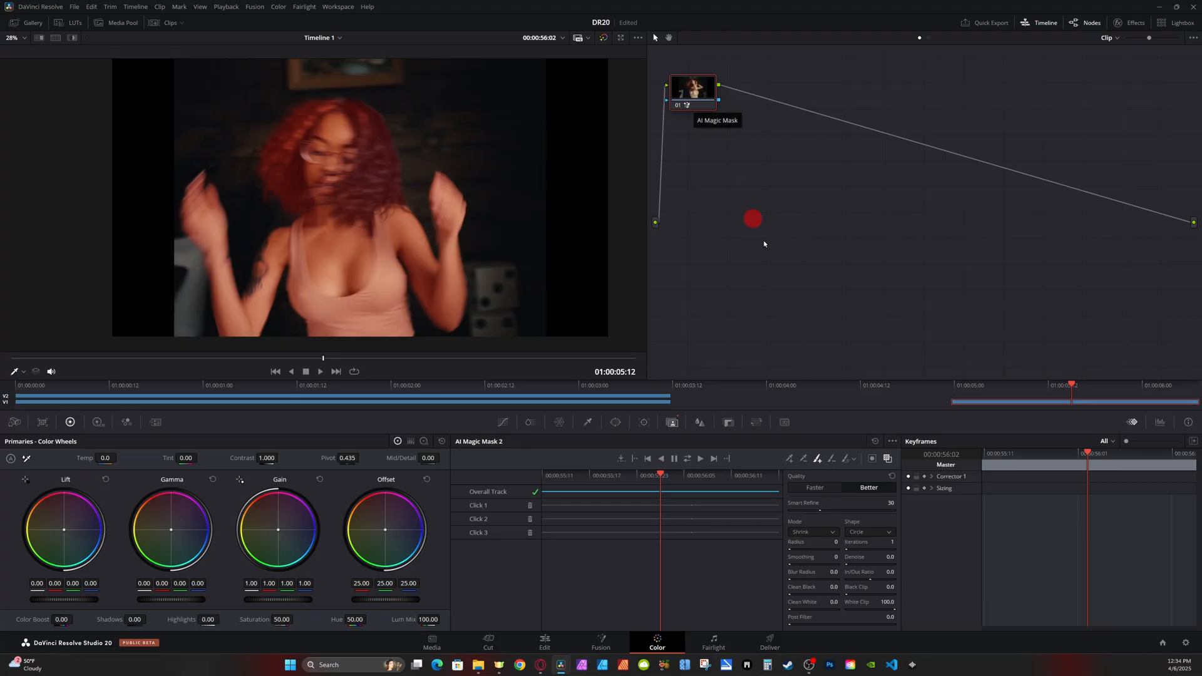
# - Hide the mask overlay and tint the masked woman purple with Offset values of 30.70, 28.86 and 45.50
pyautogui.click(887, 458)
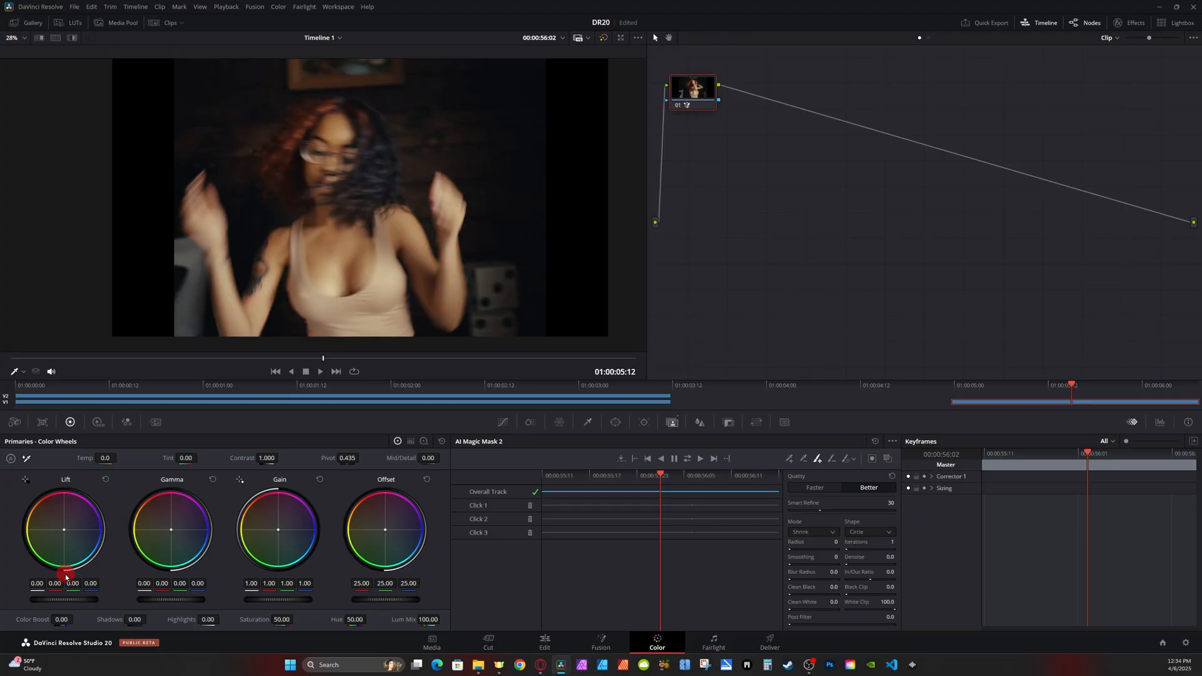
pyautogui.moveTo(428, 598); pyautogui.dragTo(489, 598)
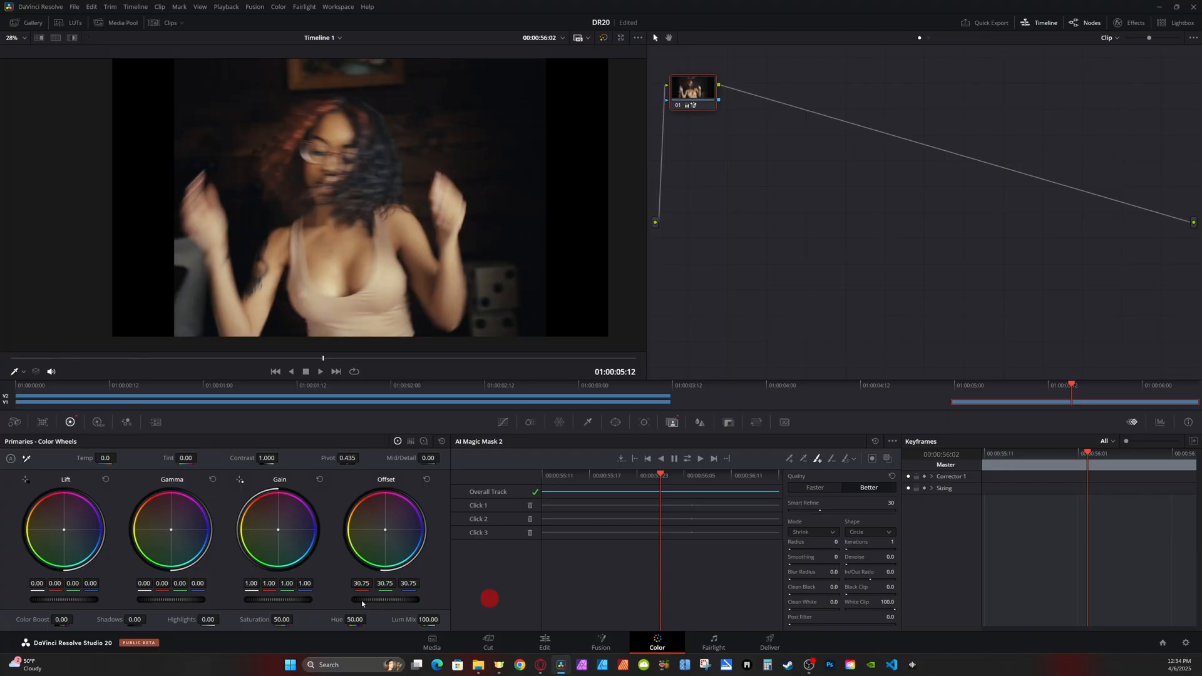
pyautogui.moveTo(382, 534)
pyautogui.mouseDown()
pyautogui.moveTo(395, 546)
pyautogui.moveTo(393, 529)
pyautogui.mouseUp()
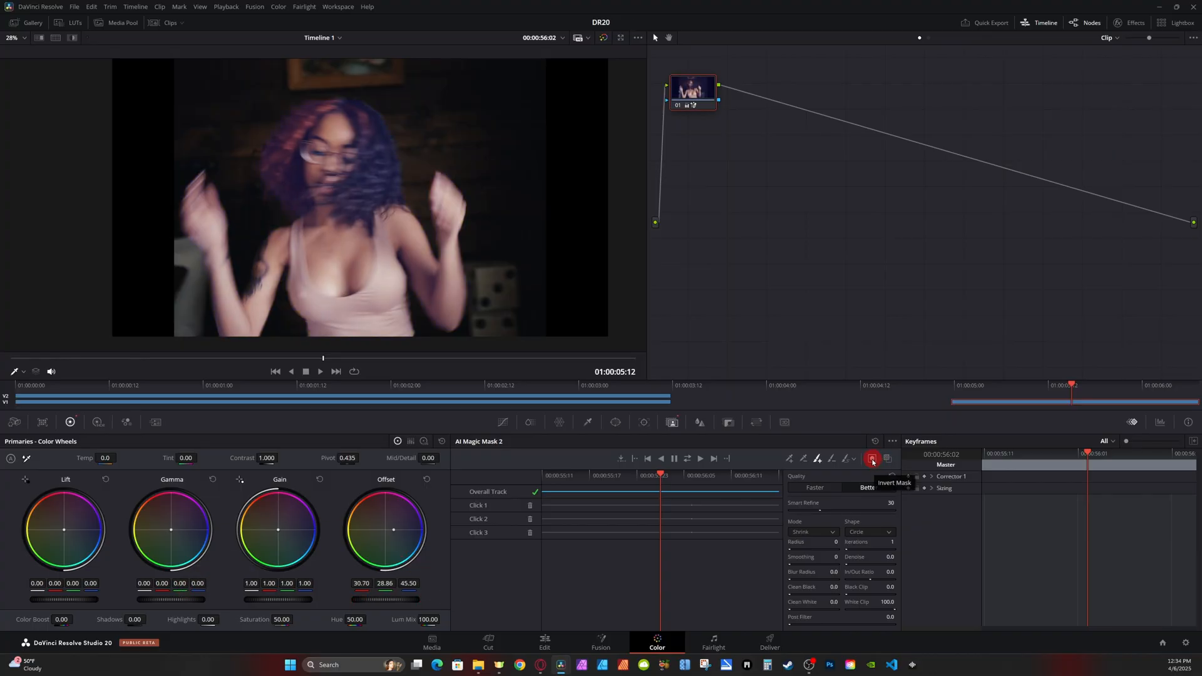
# - Invert the mask and shift the Offset color balance to 41.12, 26.45 and 34.91 for a magenta background
pyautogui.click(872, 459)
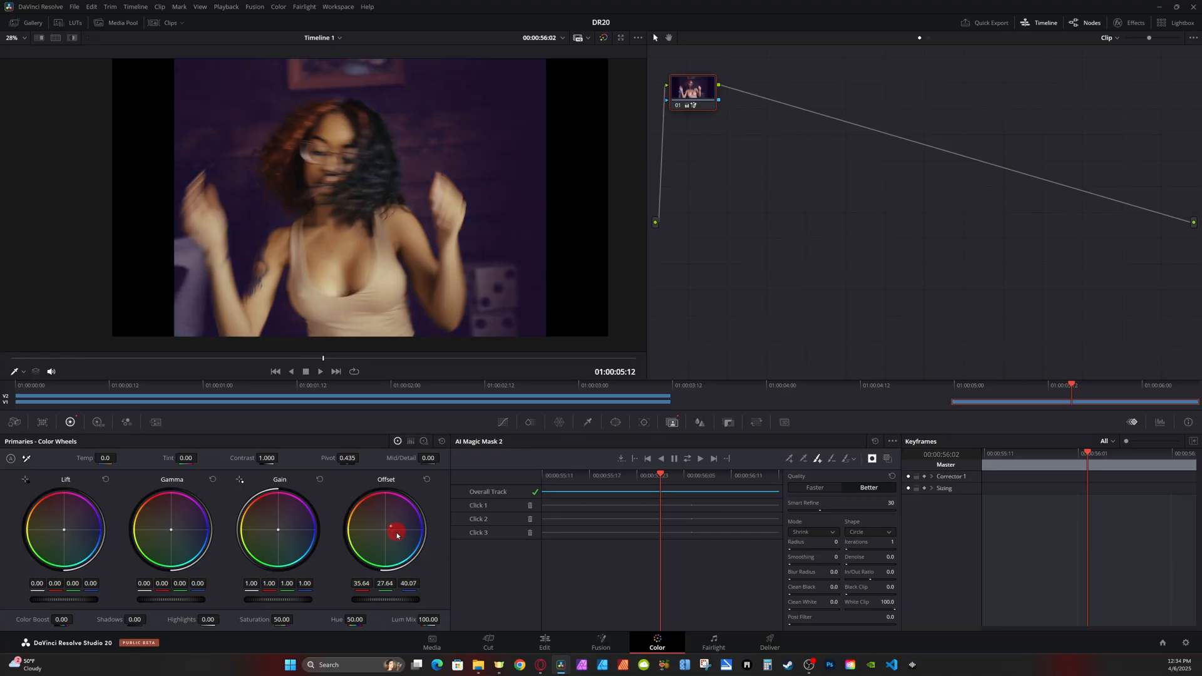
pyautogui.moveTo(397, 535); pyautogui.dragTo(365, 492)
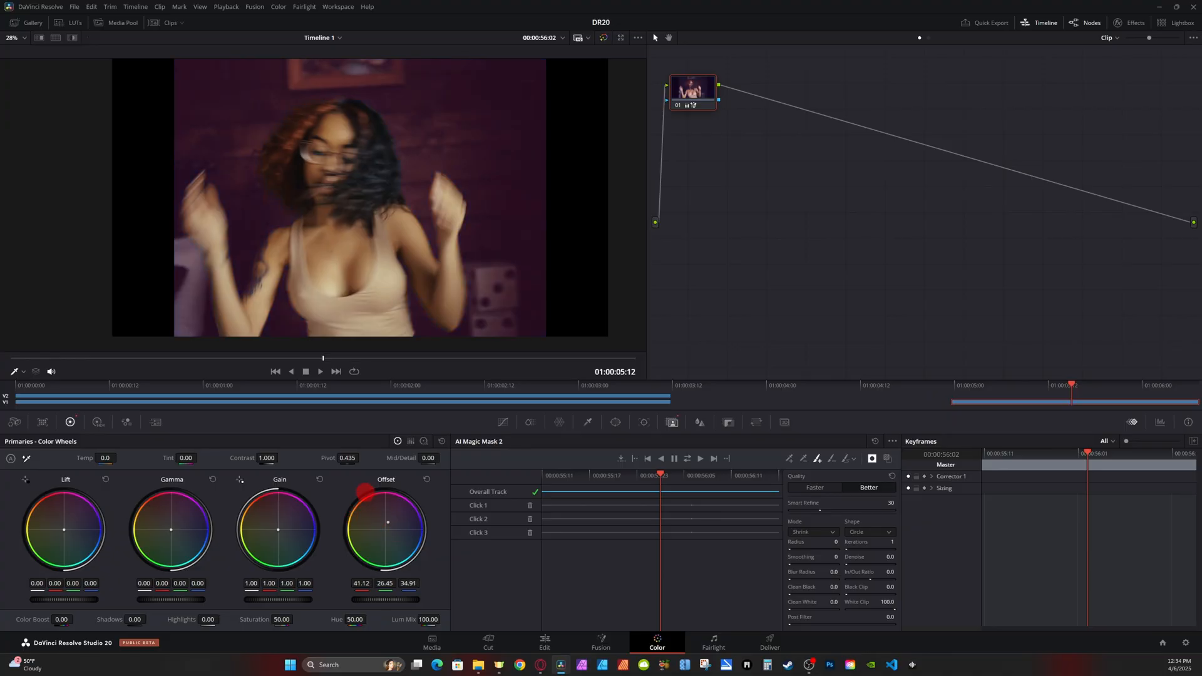
# - On the unmasked clip at 01:00:07:14, switch AI Magic Mask 2 to the Legacy Object Mask
pyautogui.click(336, 372)
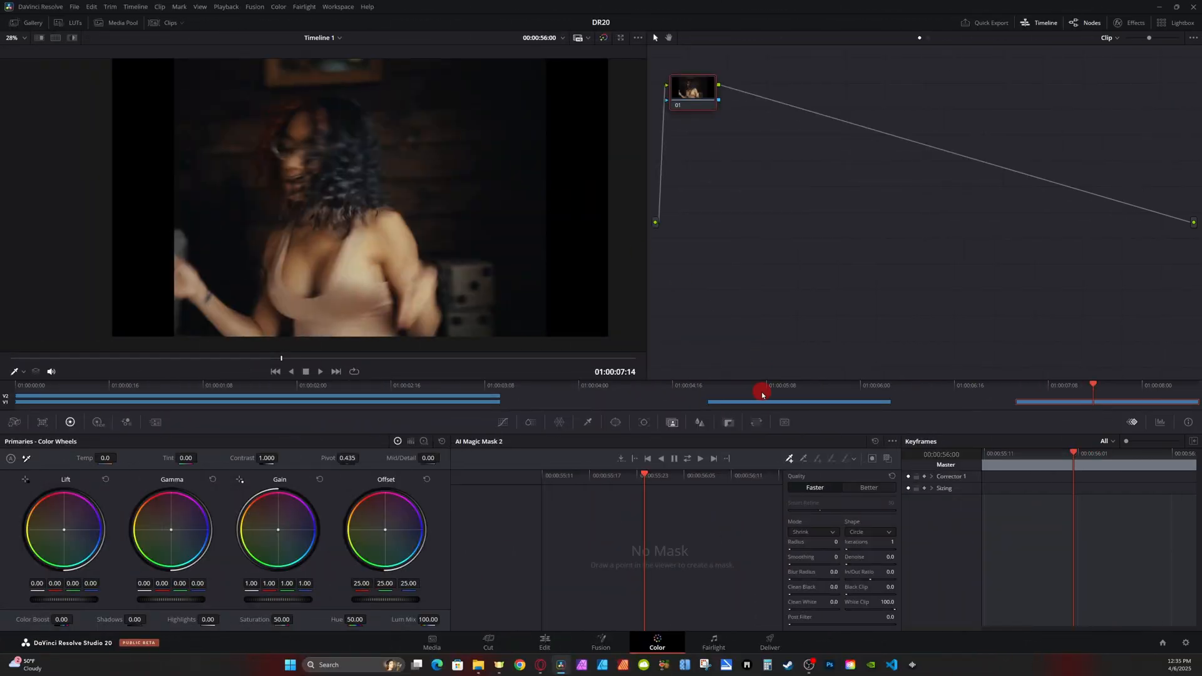
pyautogui.click(898, 445)
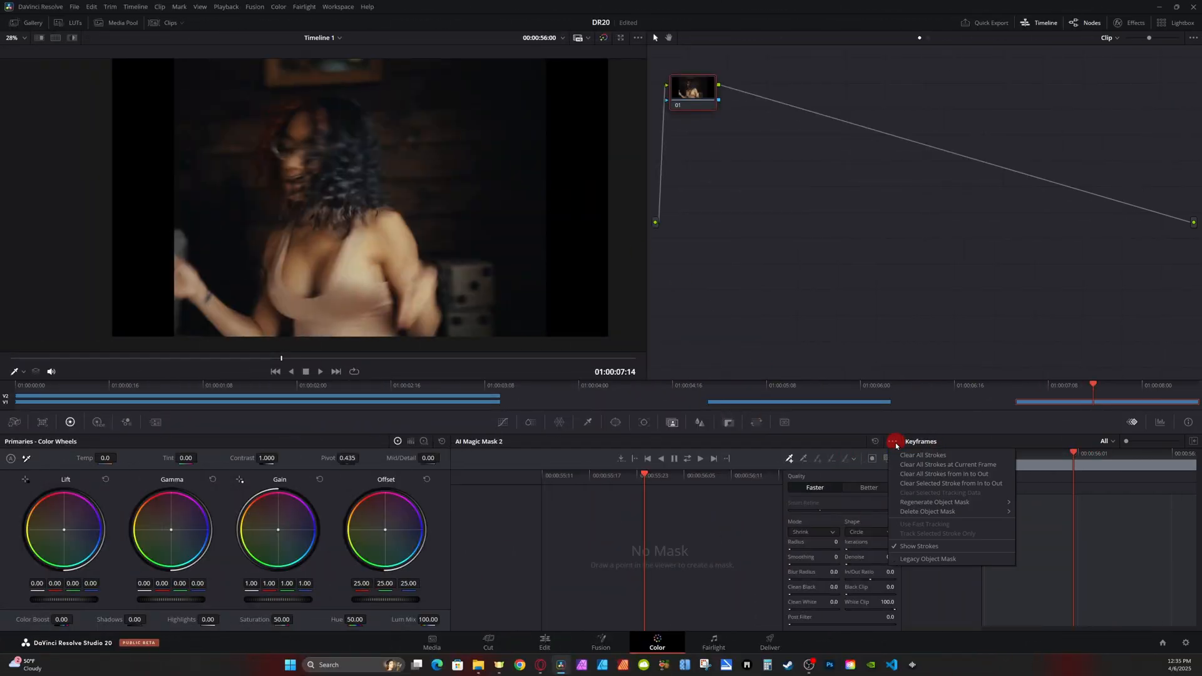
pyautogui.click(931, 559)
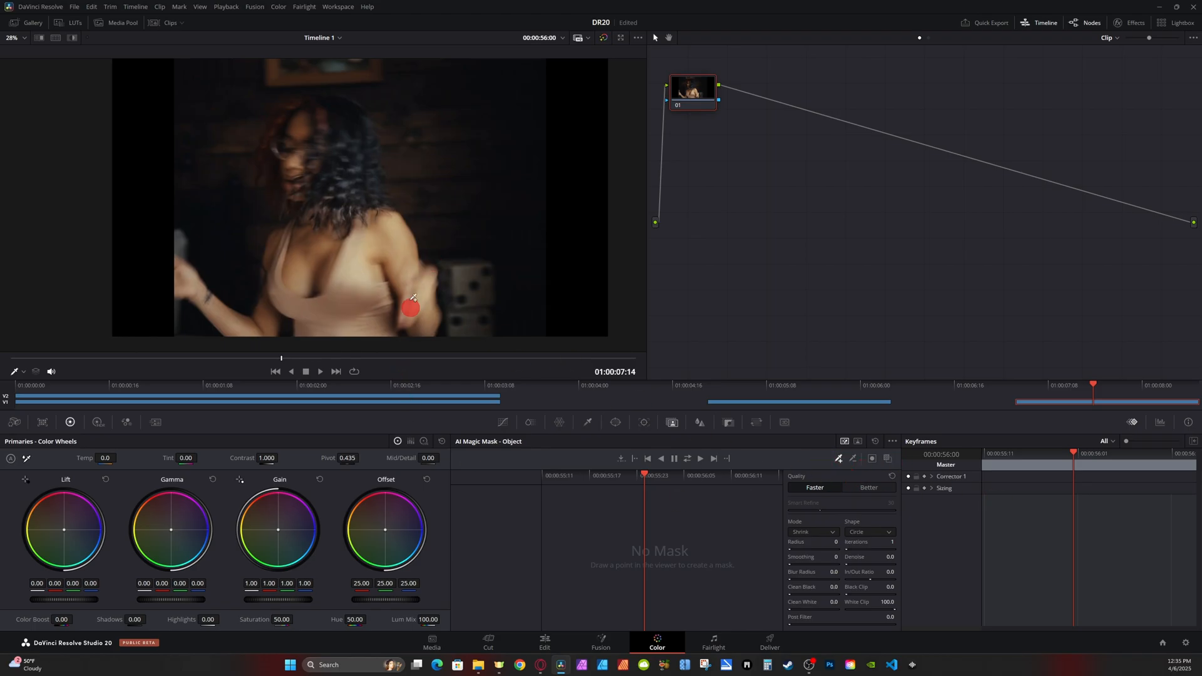
# - Draw object mask strokes down the woman's face and torso, across her chest and along her forearm, and set the quality to Better
pyautogui.moveTo(313, 130); pyautogui.dragTo(305, 299)
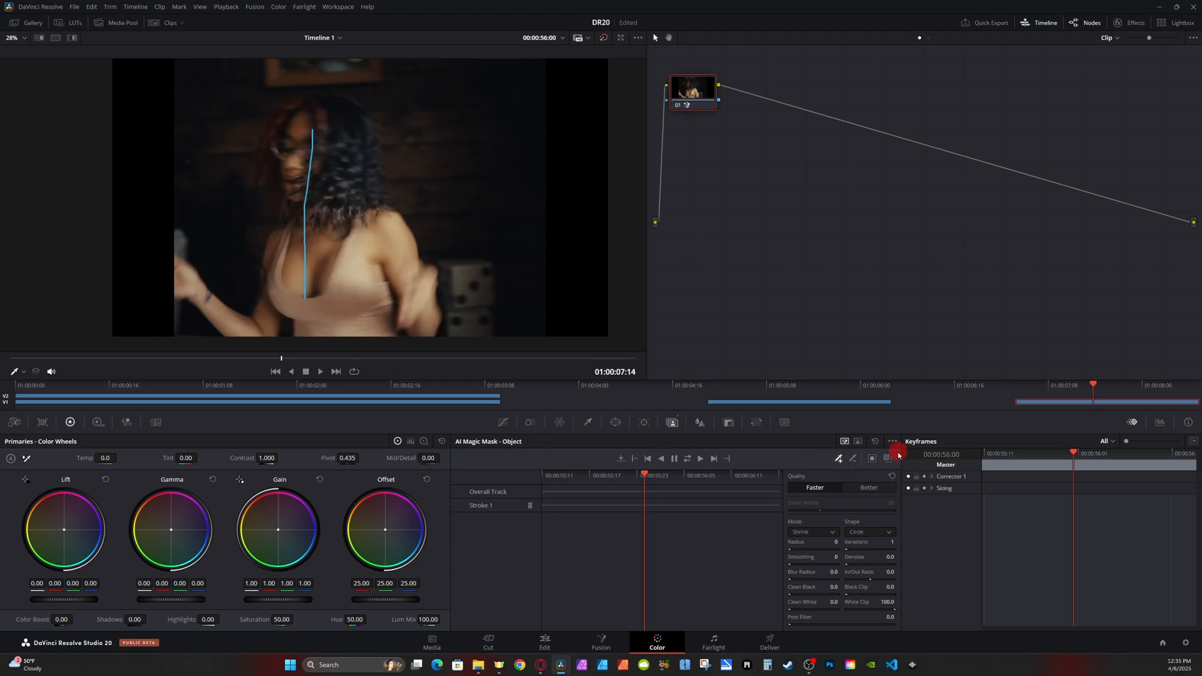
pyautogui.click(346, 128)
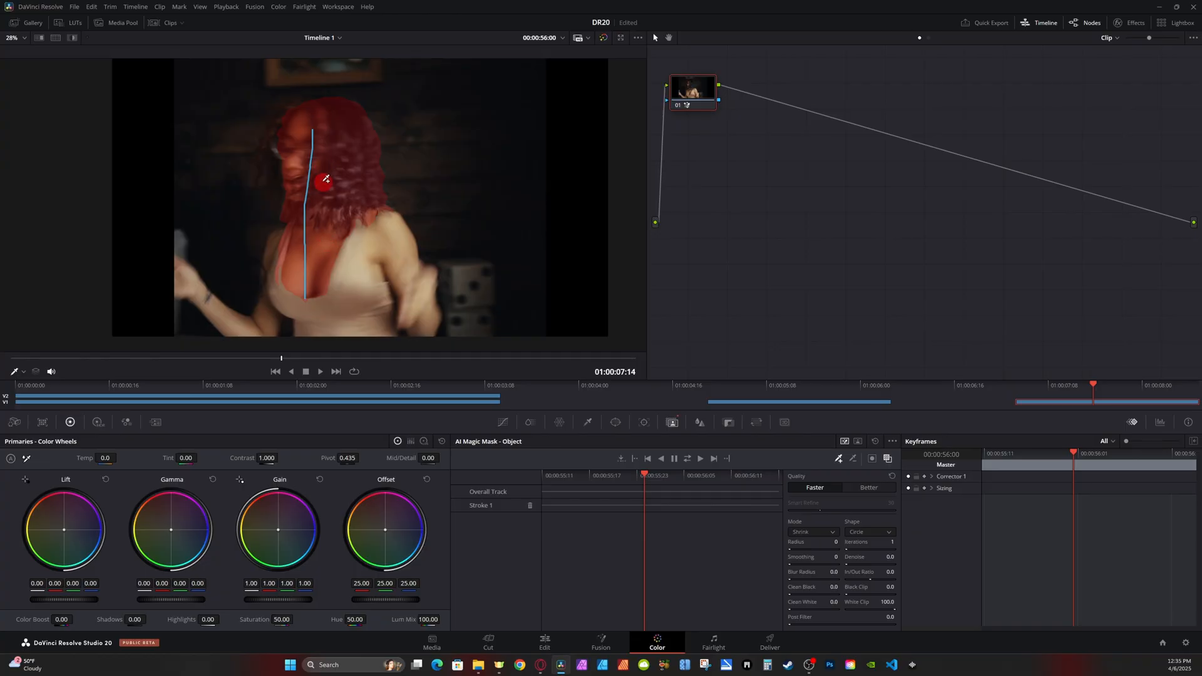
pyautogui.moveTo(278, 250); pyautogui.dragTo(379, 244)
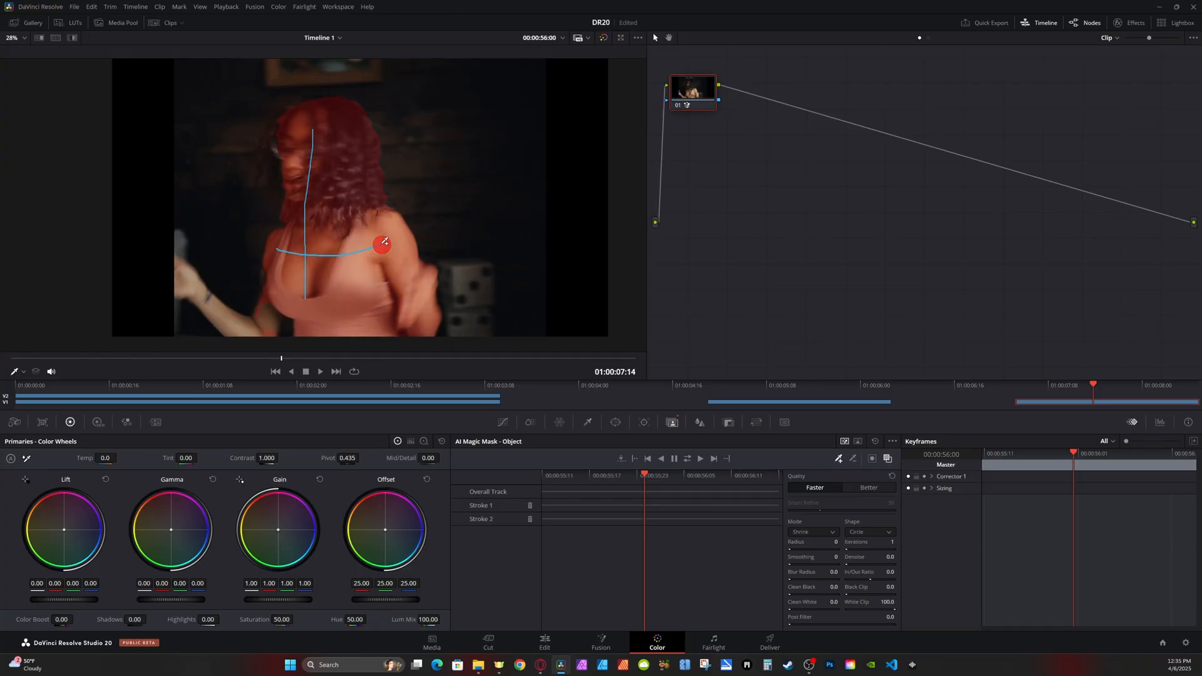
pyautogui.moveTo(277, 308)
pyautogui.mouseDown()
pyautogui.moveTo(253, 323)
pyautogui.moveTo(204, 289)
pyautogui.mouseUp()
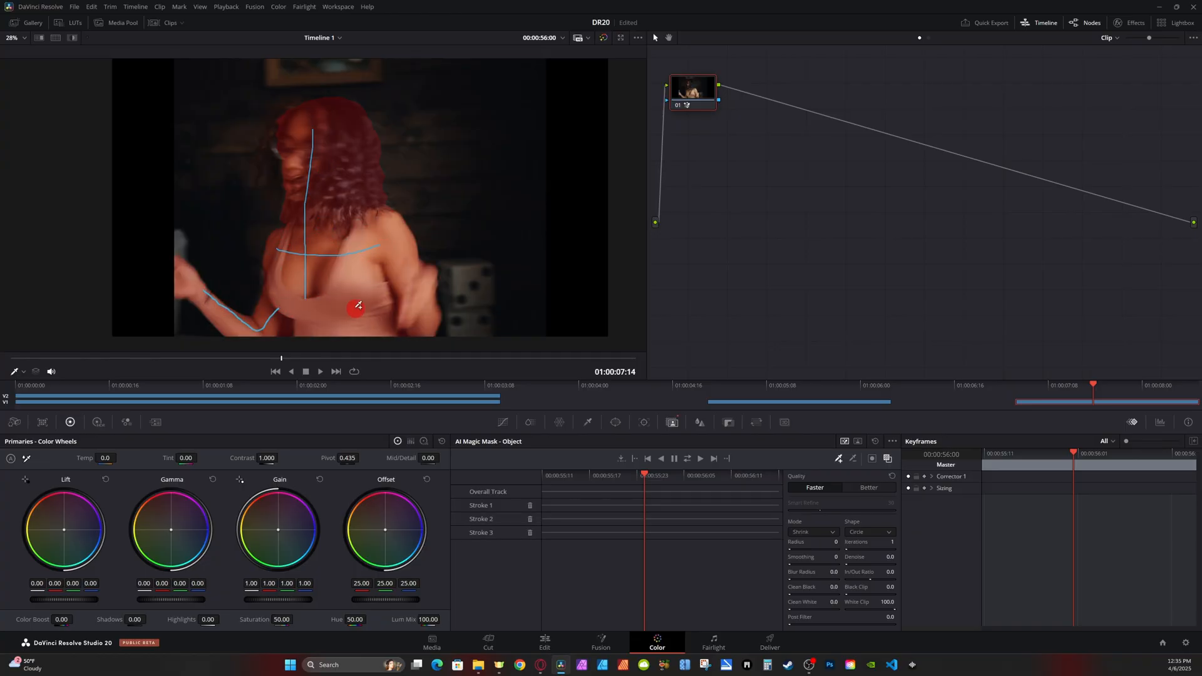
pyautogui.click(865, 489)
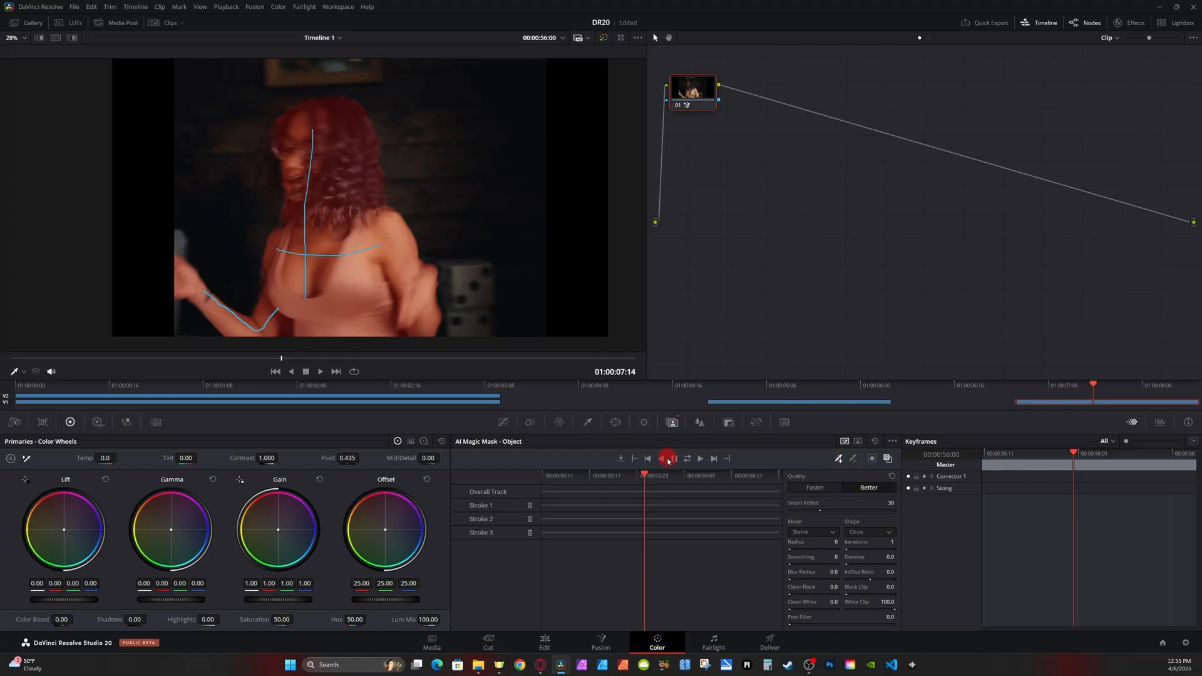
# - Track the three object mask strokes forward and backward through the whole clip
pyautogui.click(686, 459)
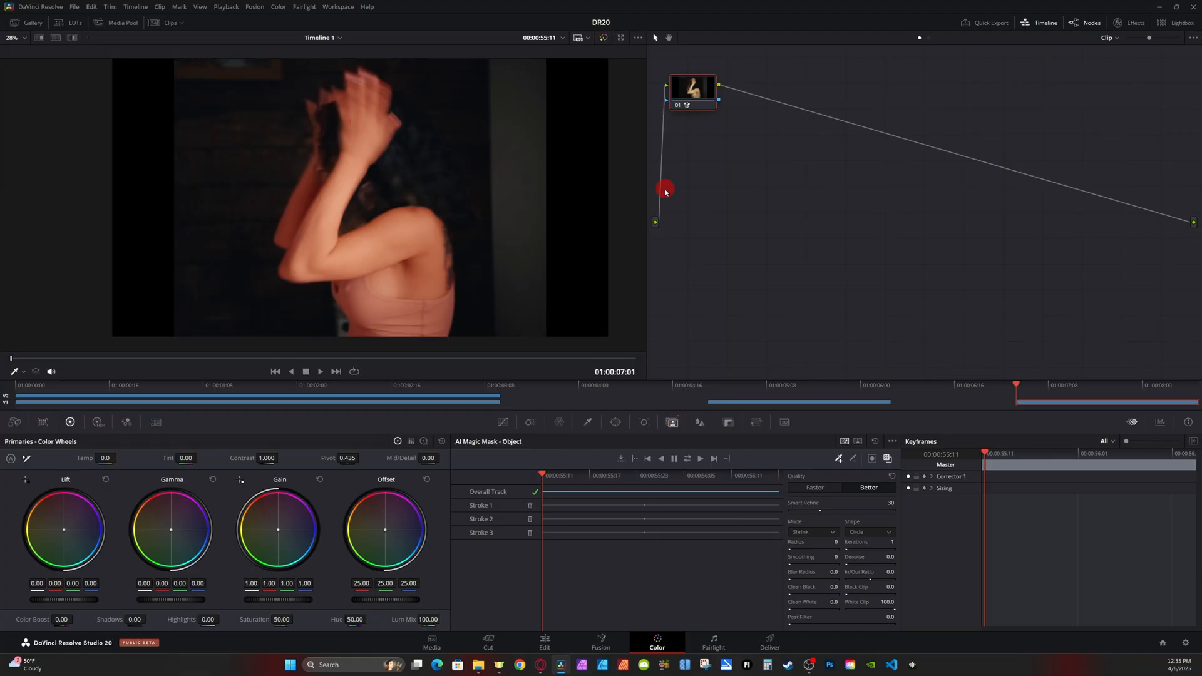
# - Examine the tracked mask frame by frame from 01:00:07:01 to about 01:00:07:09, checking the coverage of her hair, hands and arms
pyautogui.press('Right')
pyautogui.press('Right')
pyautogui.press('Right')
pyautogui.press('Right')
pyautogui.press('Right')
pyautogui.press('Left')
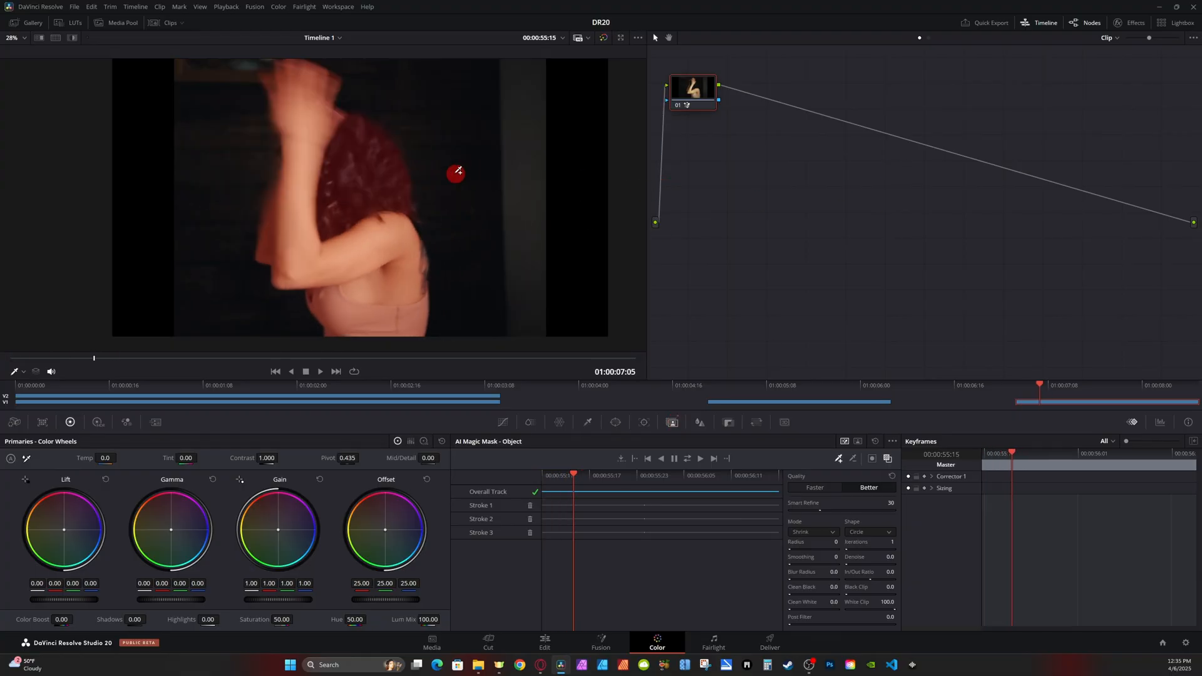
pyautogui.press('Left')
pyautogui.press('Left')
pyautogui.press('Right')
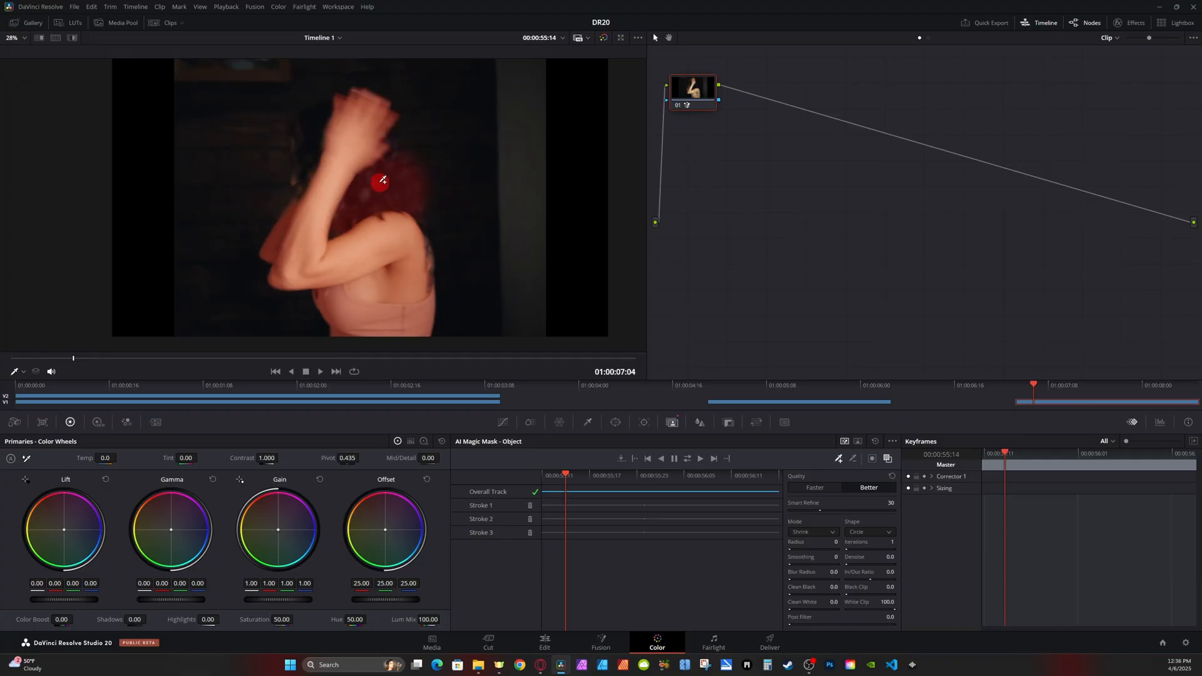
pyautogui.press('Right')
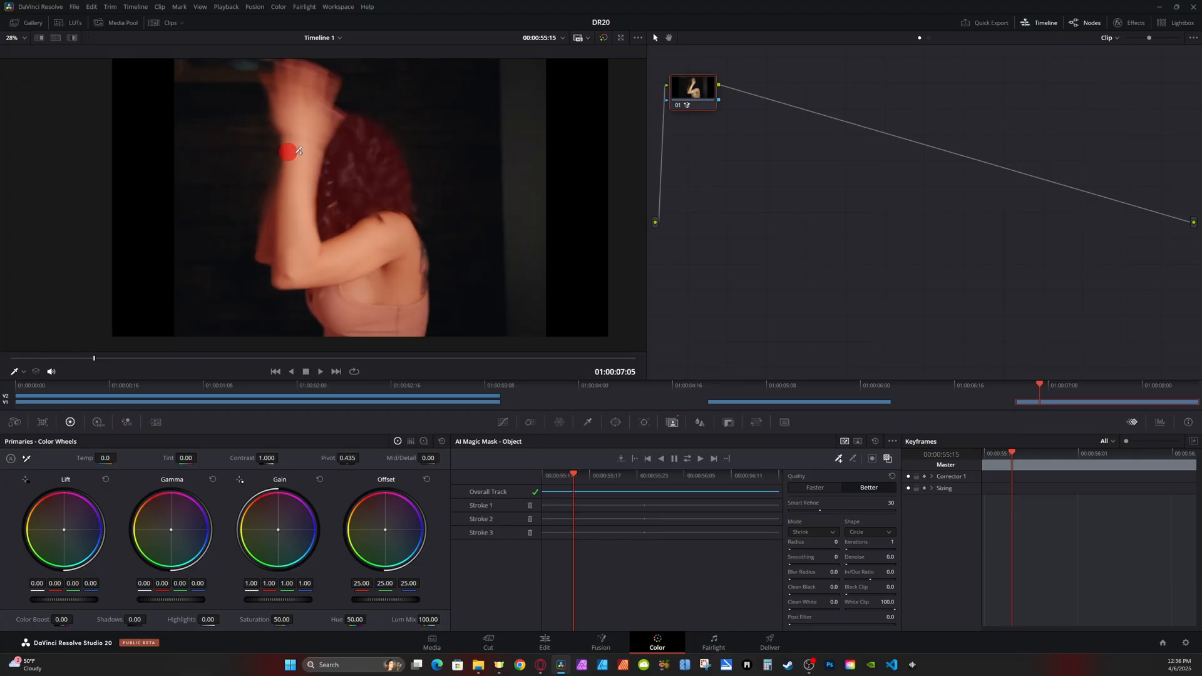
pyautogui.press('Right')
pyautogui.press('Right')
pyautogui.press('Right')
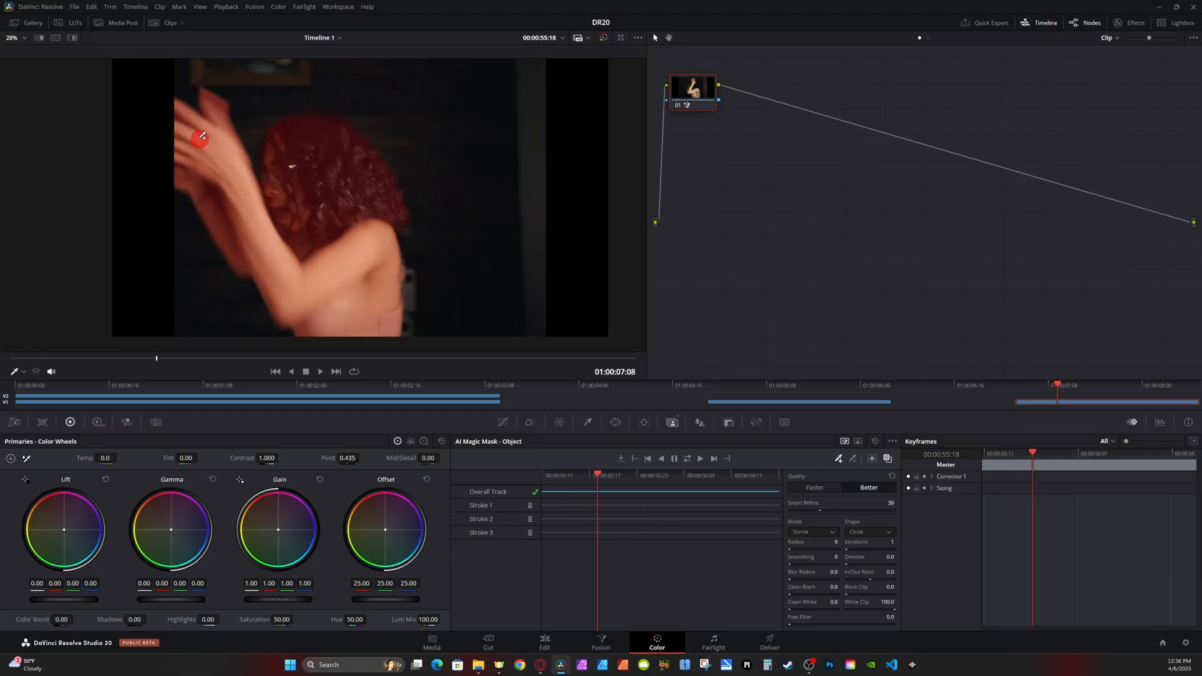
pyautogui.press('Right')
pyautogui.press('Right')
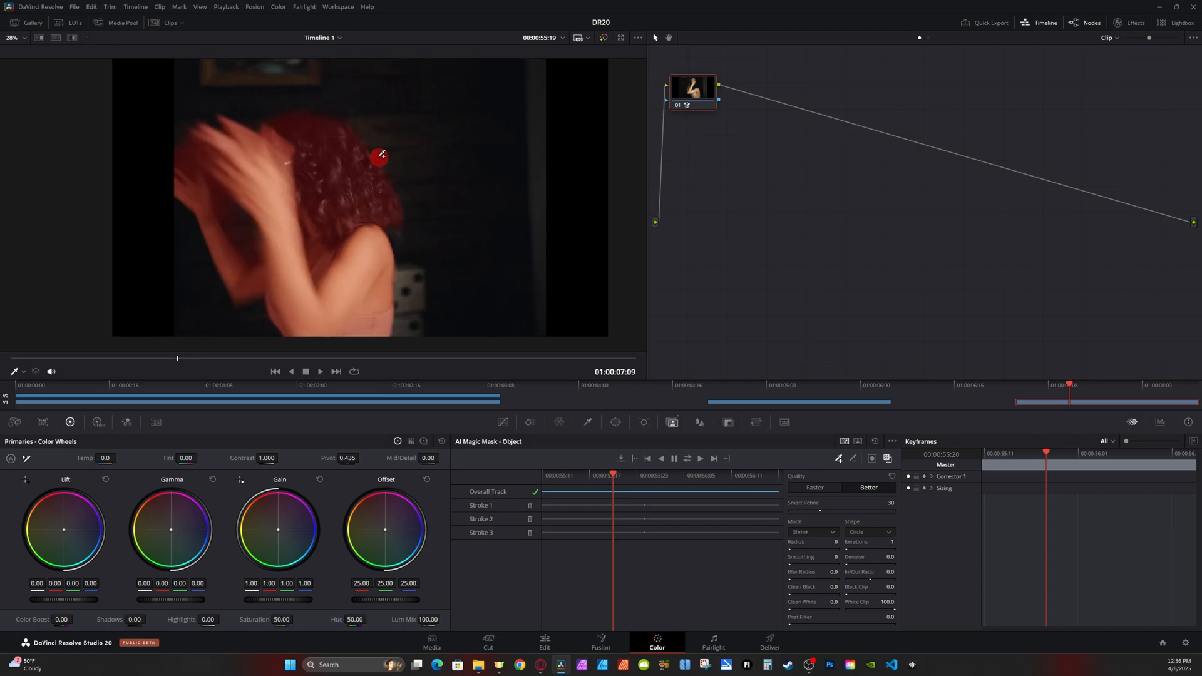
pyautogui.press('Left')
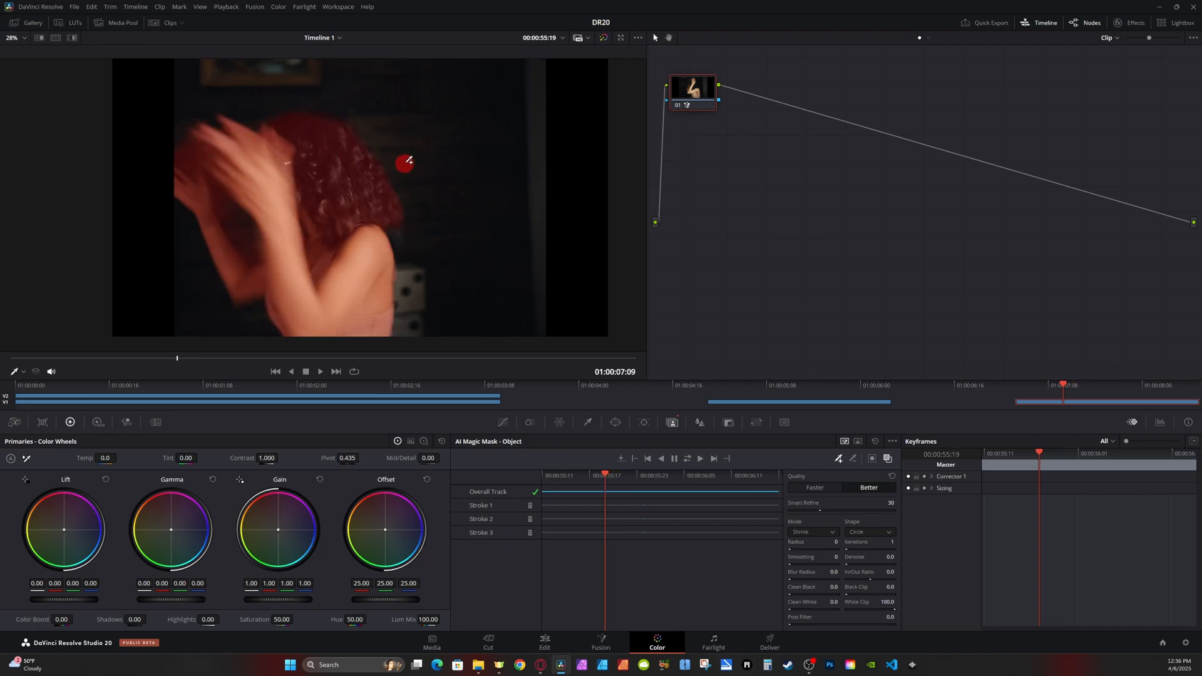
# - Examine the mask on the remaining frames up to 01:00:08:07, checking the coverage of her face, hair and raised arms
pyautogui.press('Right')
pyautogui.press('Right')
pyautogui.press('Right')
pyautogui.press('Right')
pyautogui.press('Right')
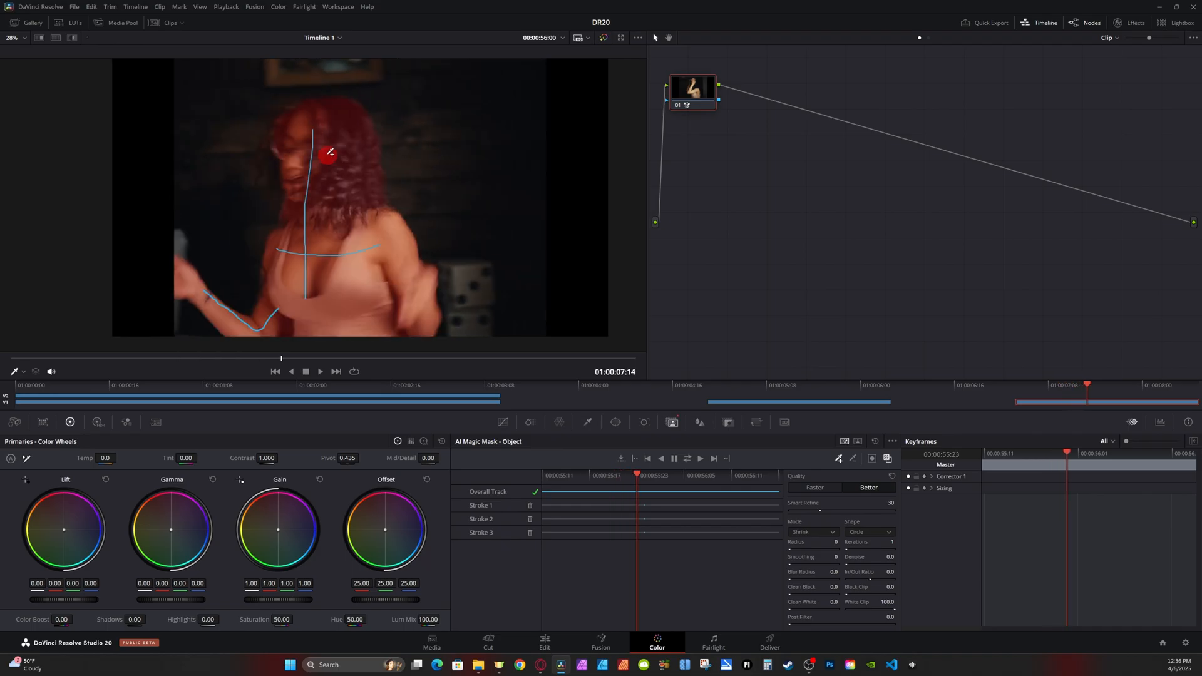
pyautogui.press('Right')
pyautogui.press('Right')
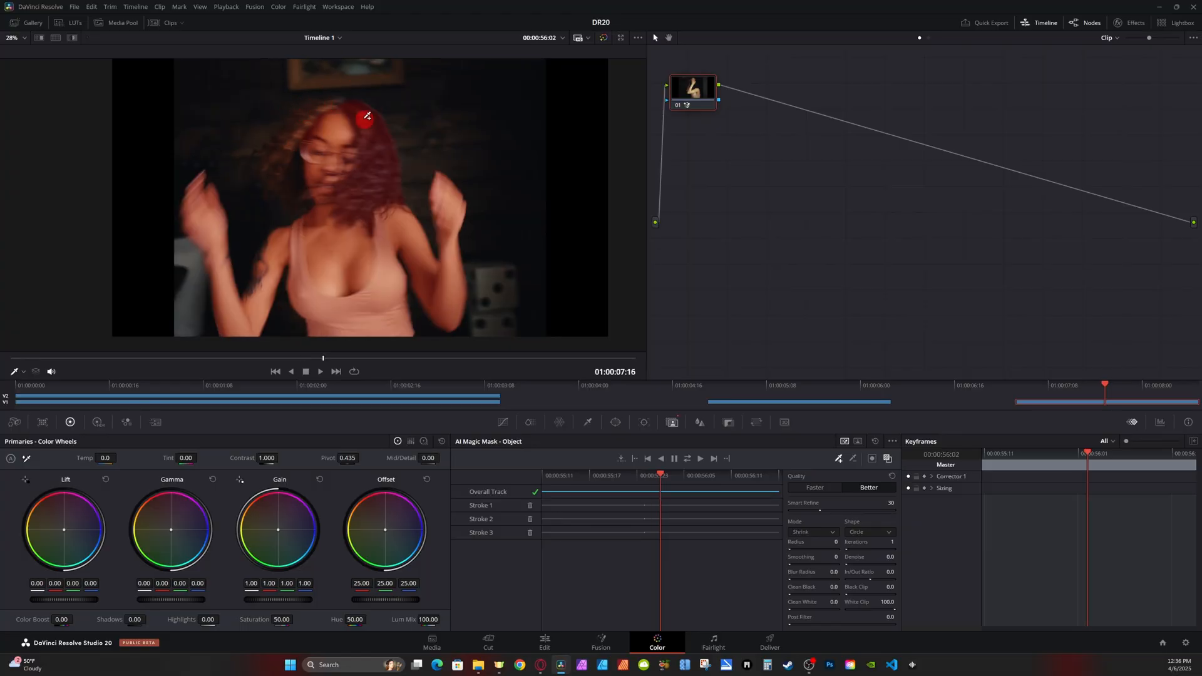
pyautogui.press('Right')
pyautogui.press('Right')
pyautogui.press('Right')
pyautogui.press('Right')
pyautogui.press('Right')
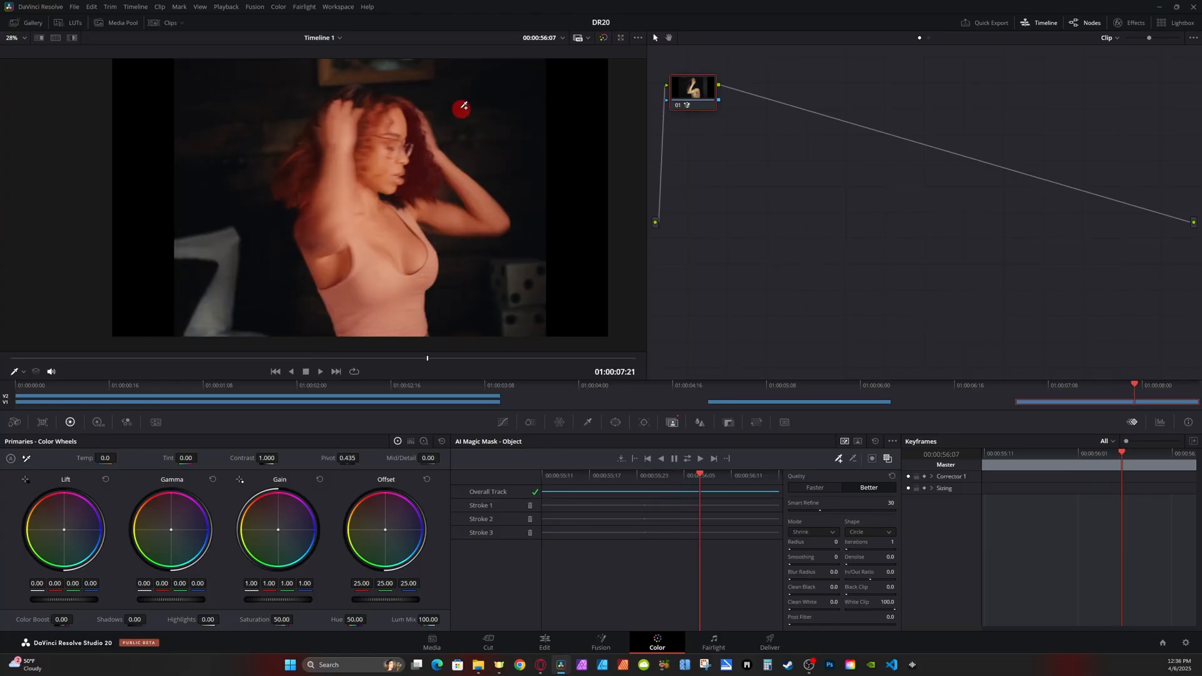
pyautogui.press('Right')
pyautogui.press('Right')
pyautogui.press('Right')
pyautogui.press('Right')
pyautogui.press('Right')
pyautogui.press('Right')
pyautogui.press('Right')
pyautogui.press('Right')
pyautogui.press('Right')
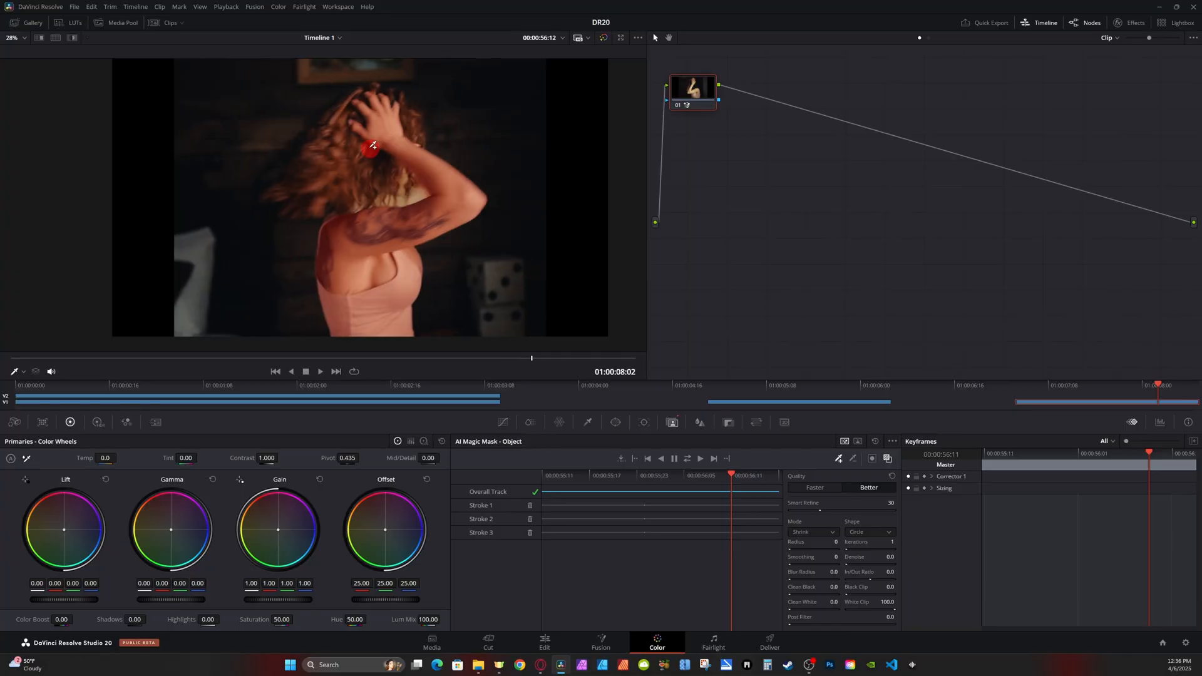
pyautogui.press('Right')
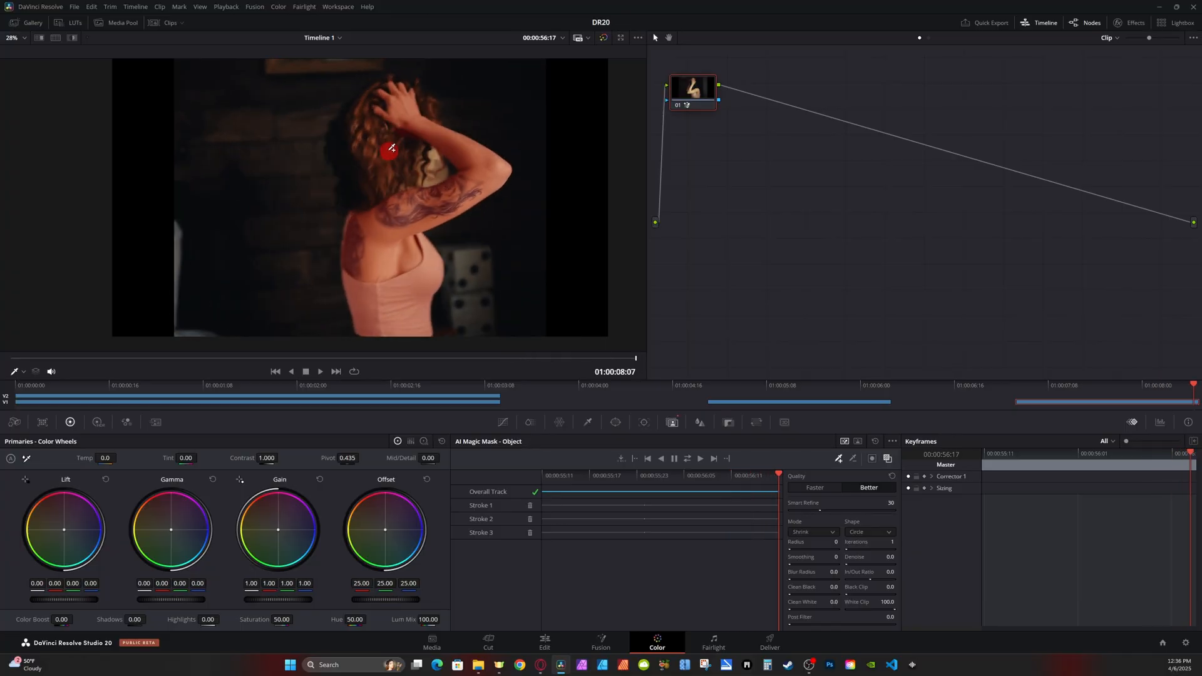